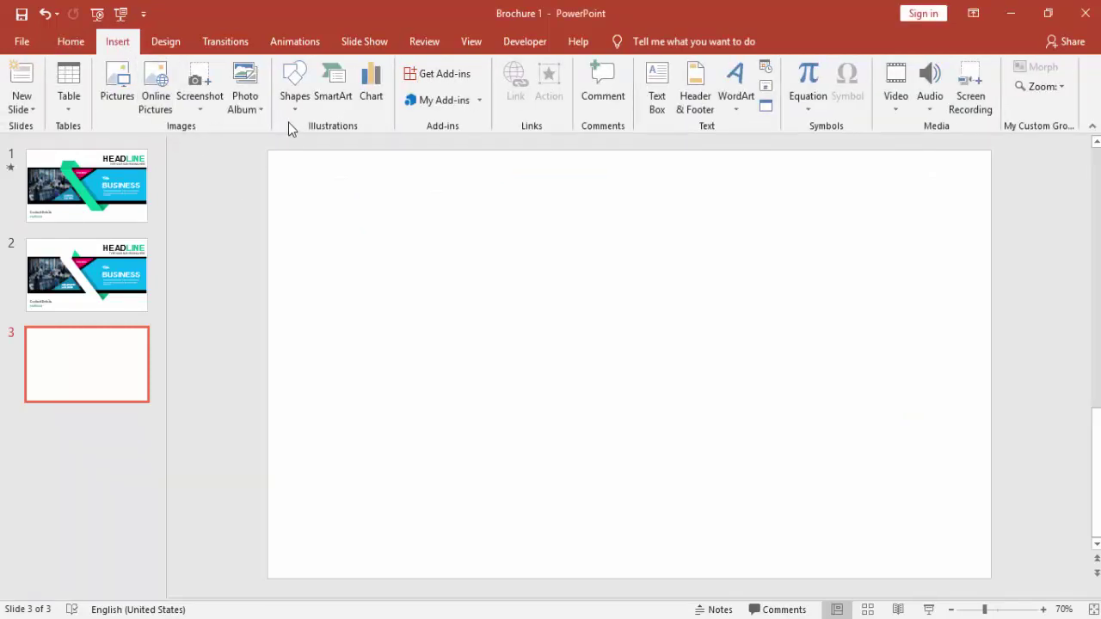
Draw a rectangle across the full width of slide 3 and set its height to 4"
left_click(297, 108)
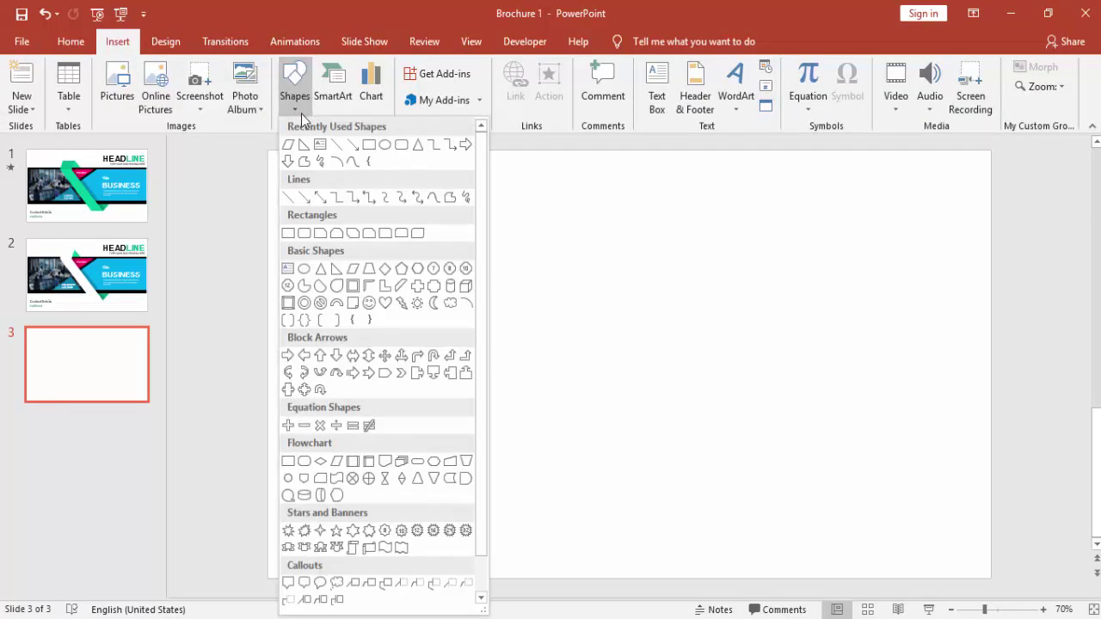
left_click(288, 239)
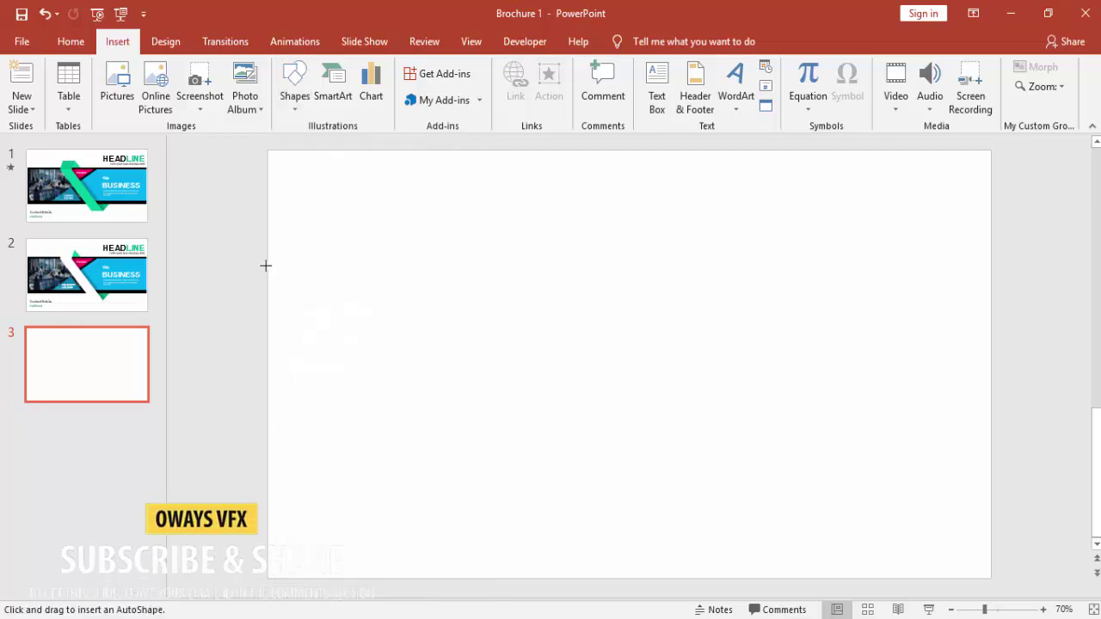
mouse_move(266, 266)
left_mouse_down()
mouse_move(369, 319)
mouse_move(833, 421)
mouse_move(956, 430)
mouse_move(990, 448)
mouse_move(990, 460)
left_mouse_up()
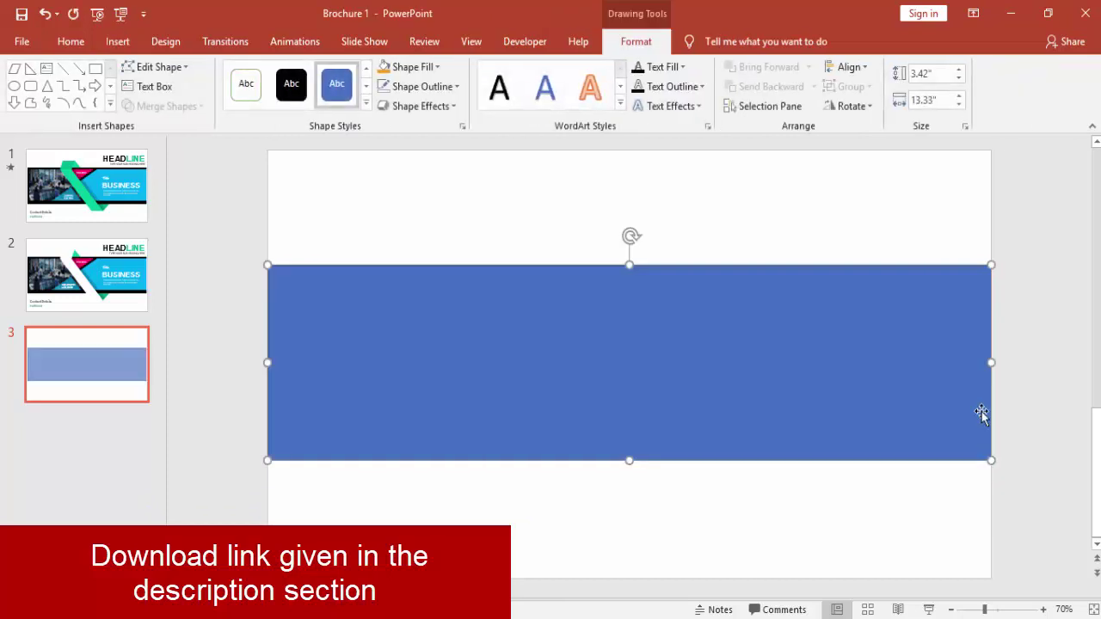
left_click(940, 75)
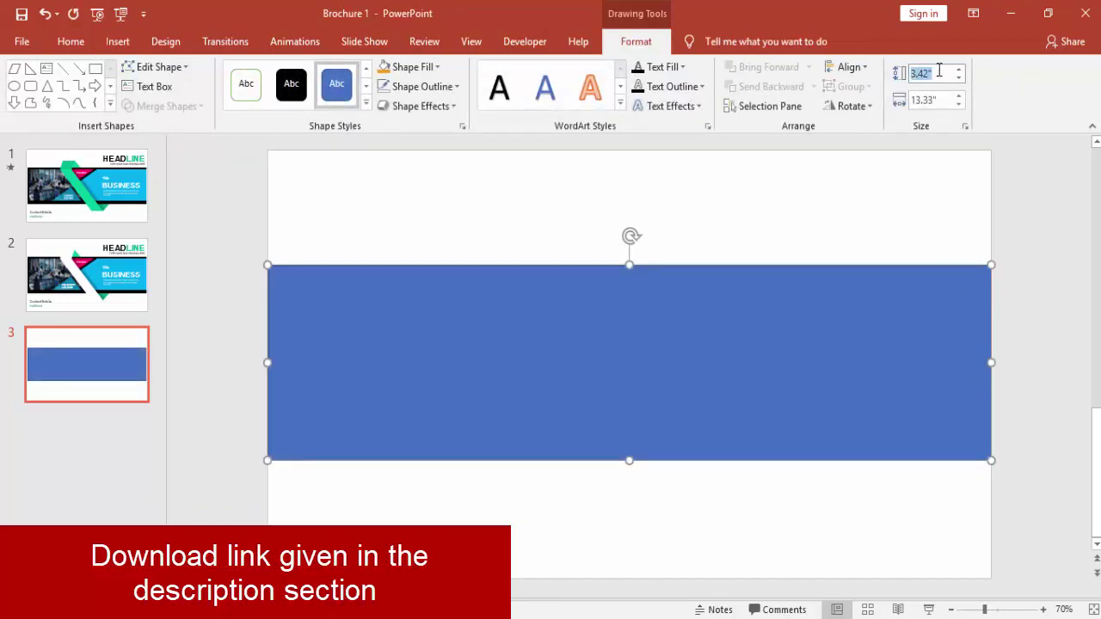
type("4")
key("Return")
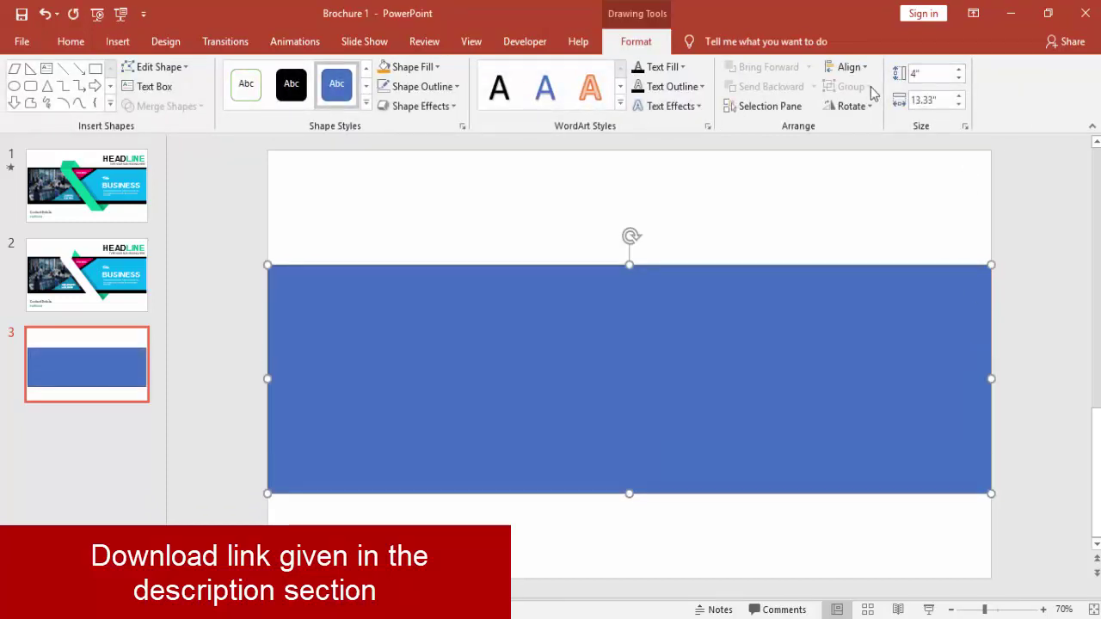
Centre the blue rectangle vertically on the slide and remove its outline
left_click(845, 68)
left_click(868, 108)
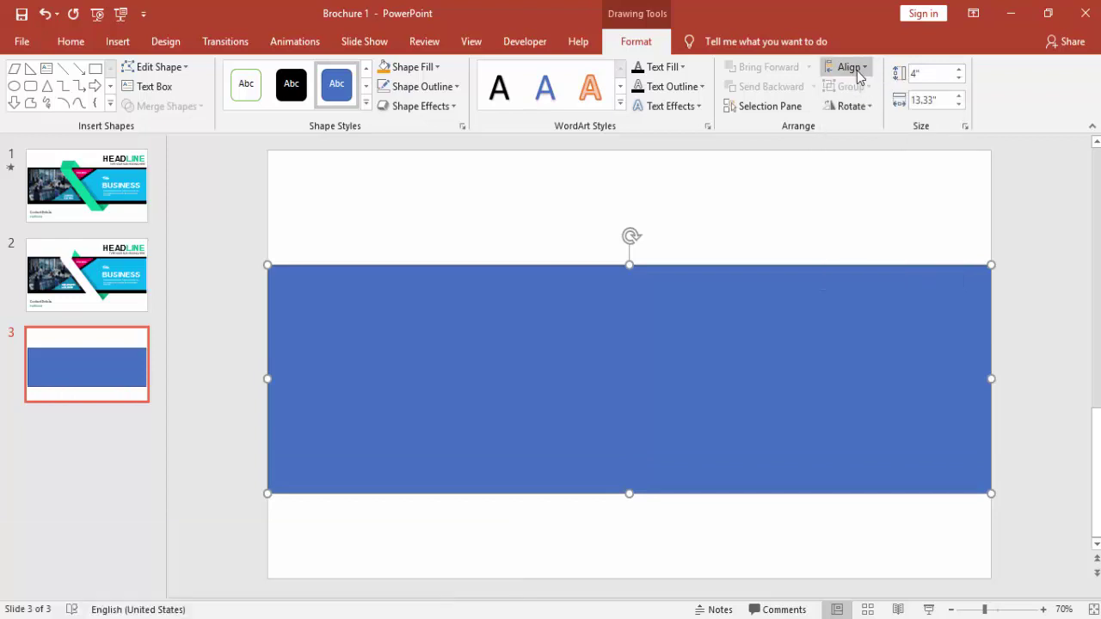
left_click(858, 76)
left_click(889, 172)
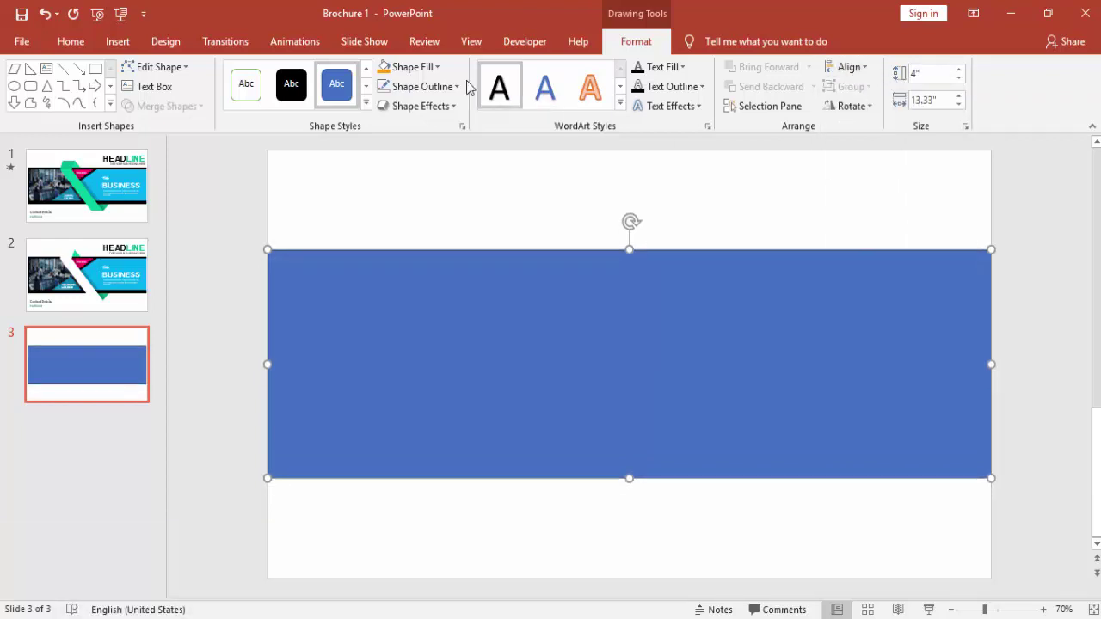
left_click(439, 87)
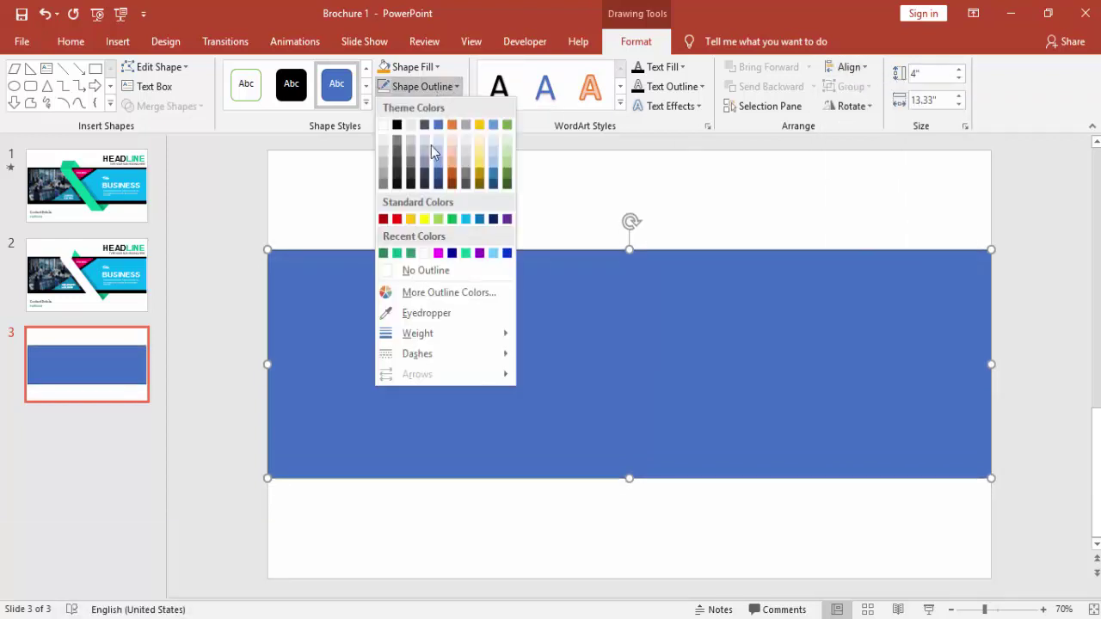
left_click(438, 271)
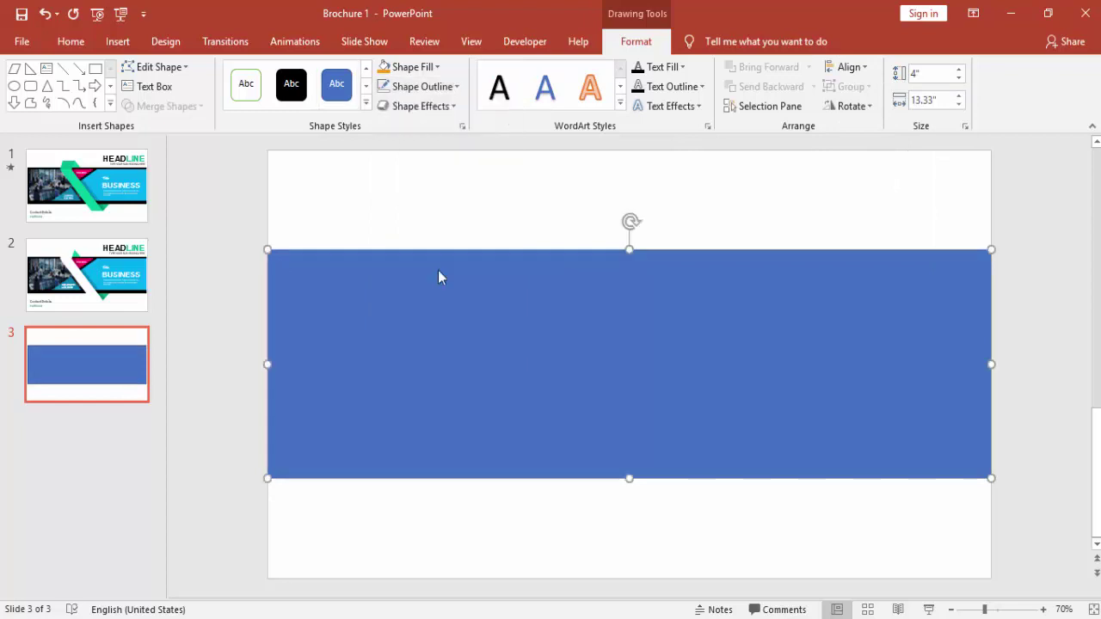
left_click(332, 192)
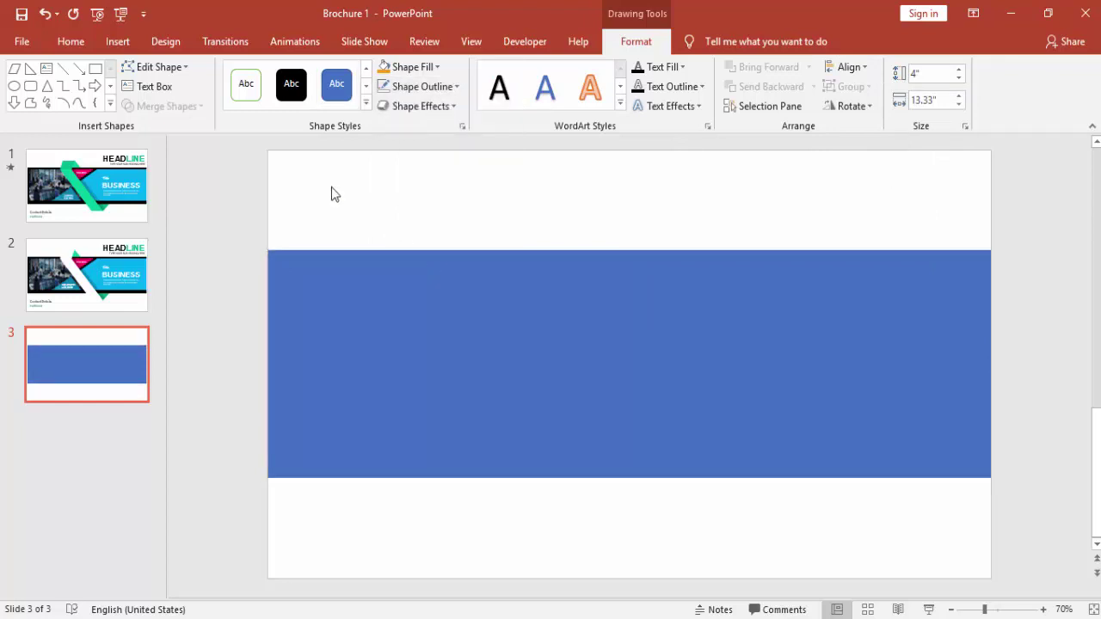
Draw a second rectangle from the slide's left edge over the blue band
left_click(113, 42)
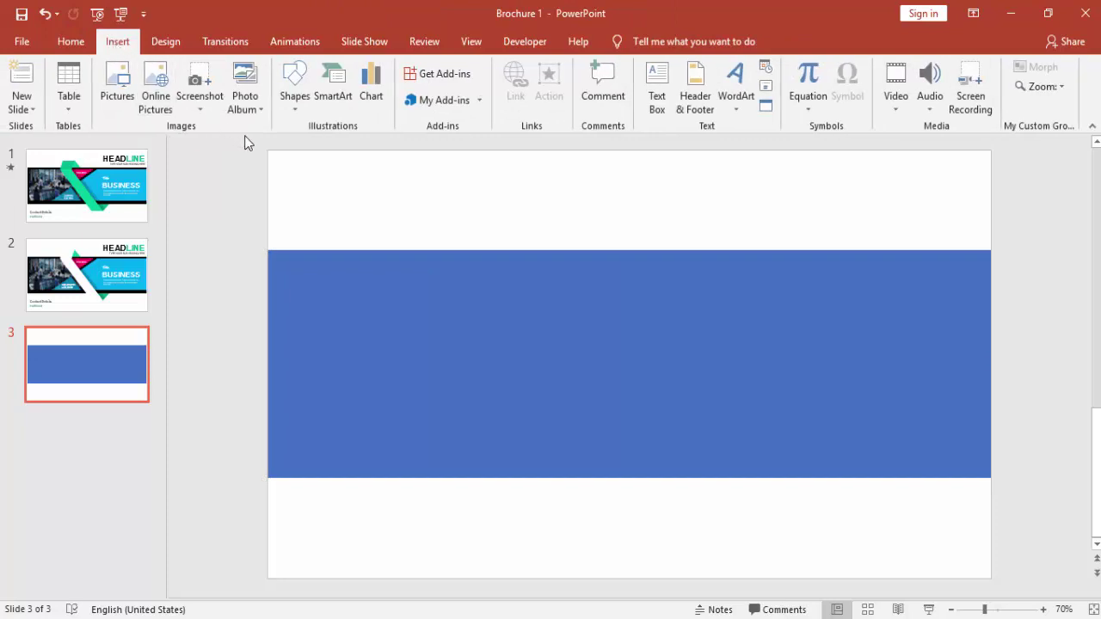
left_click(293, 102)
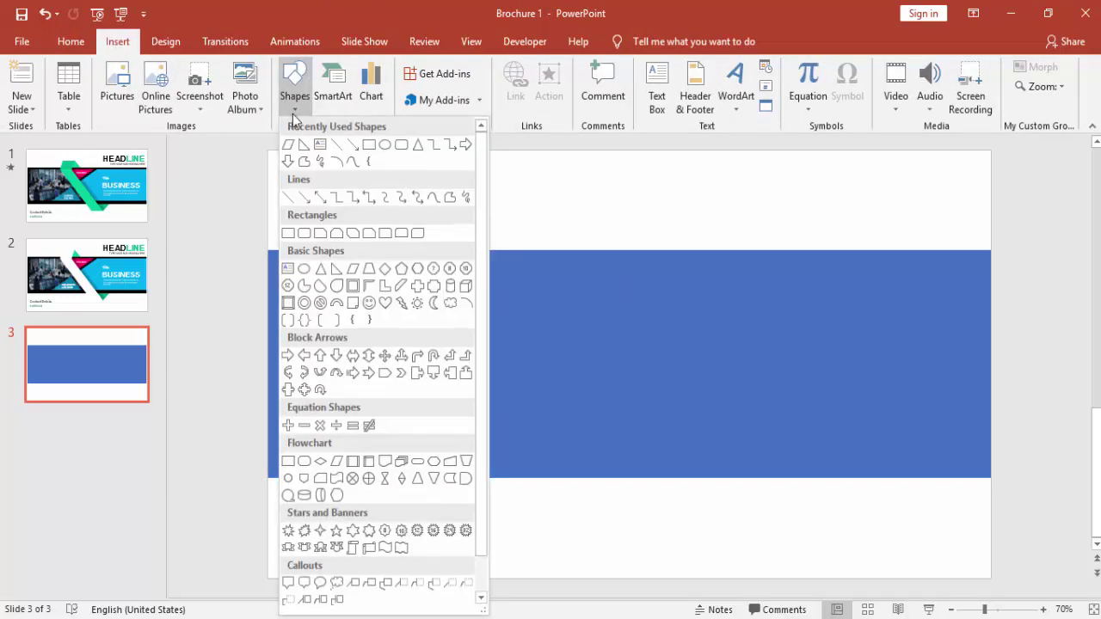
left_click(289, 233)
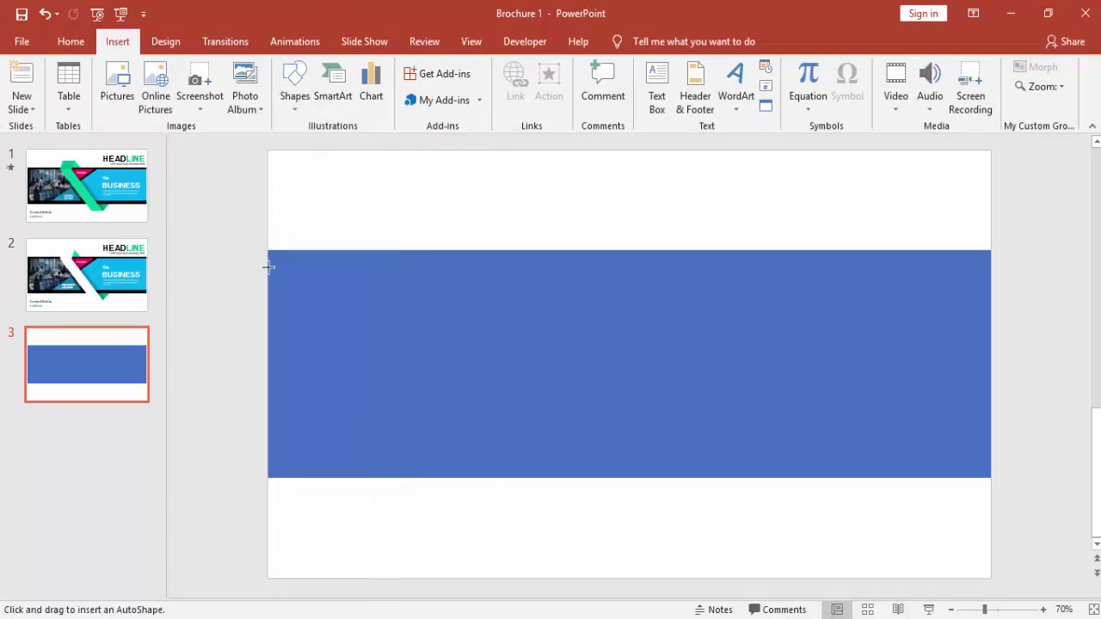
left_click_drag(603, 443, 645, 516)
Remove the new rectangle's outline and fill it yellow-orange
left_click(421, 86)
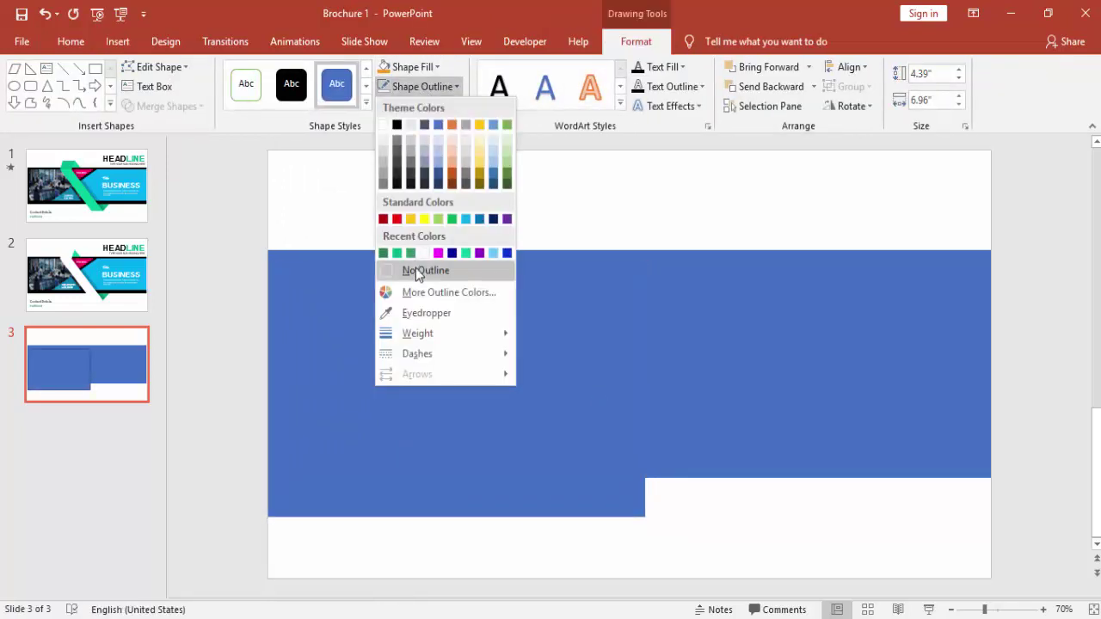
left_click(416, 270)
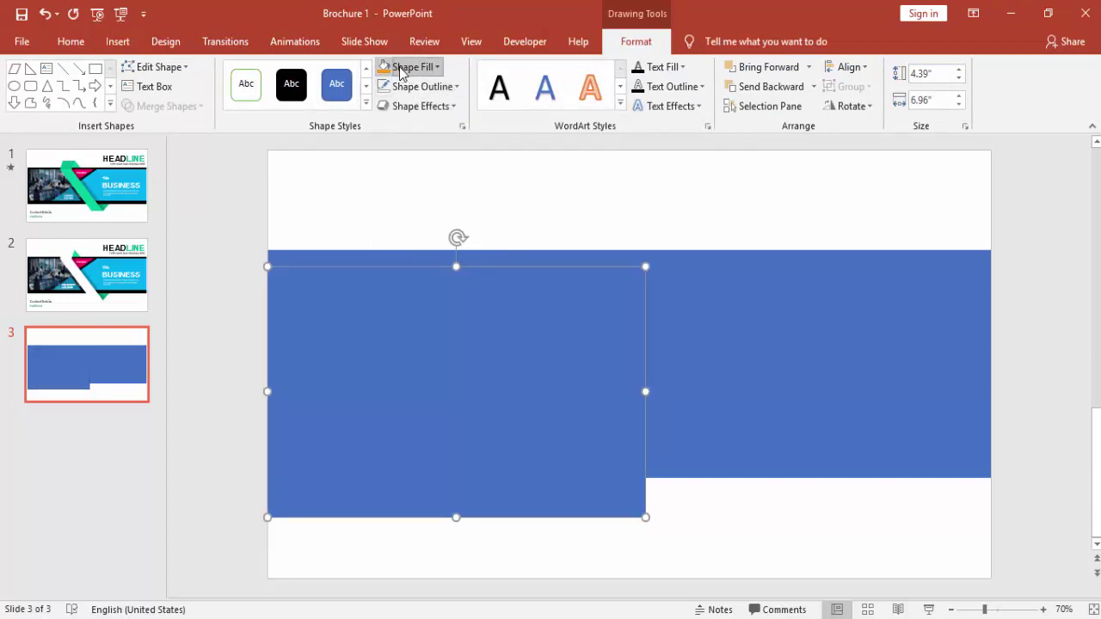
left_click(400, 69)
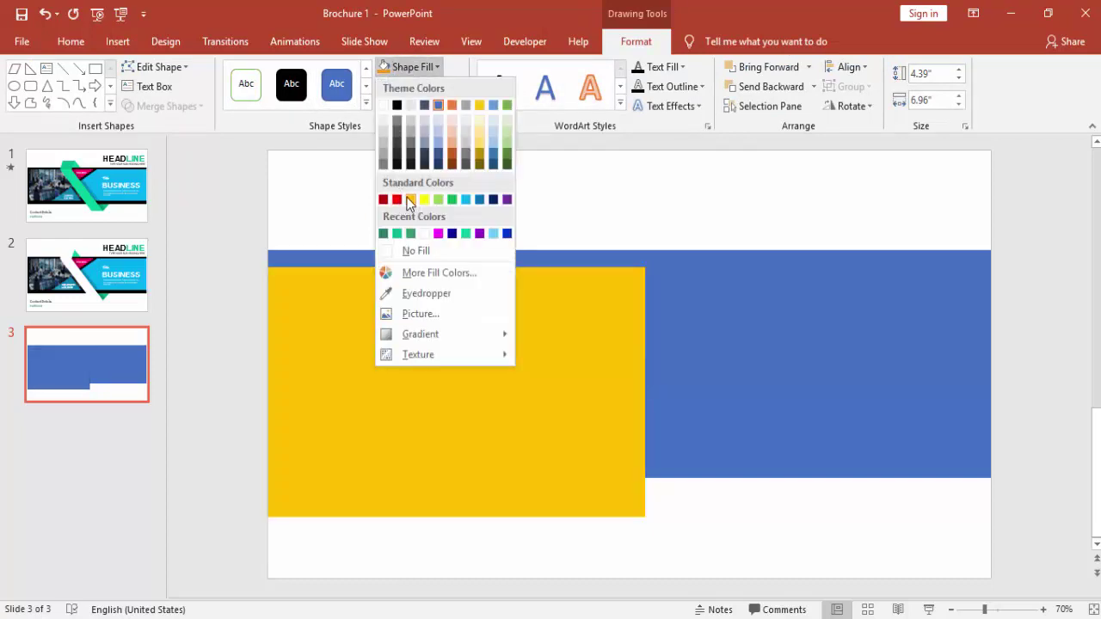
left_click(410, 200)
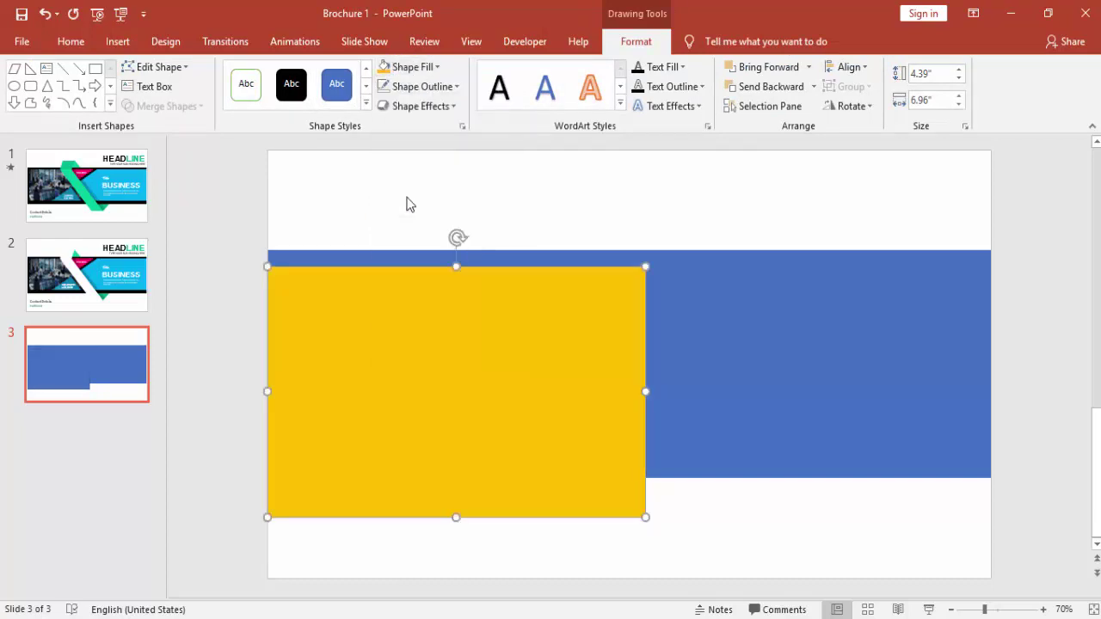
left_click(473, 189)
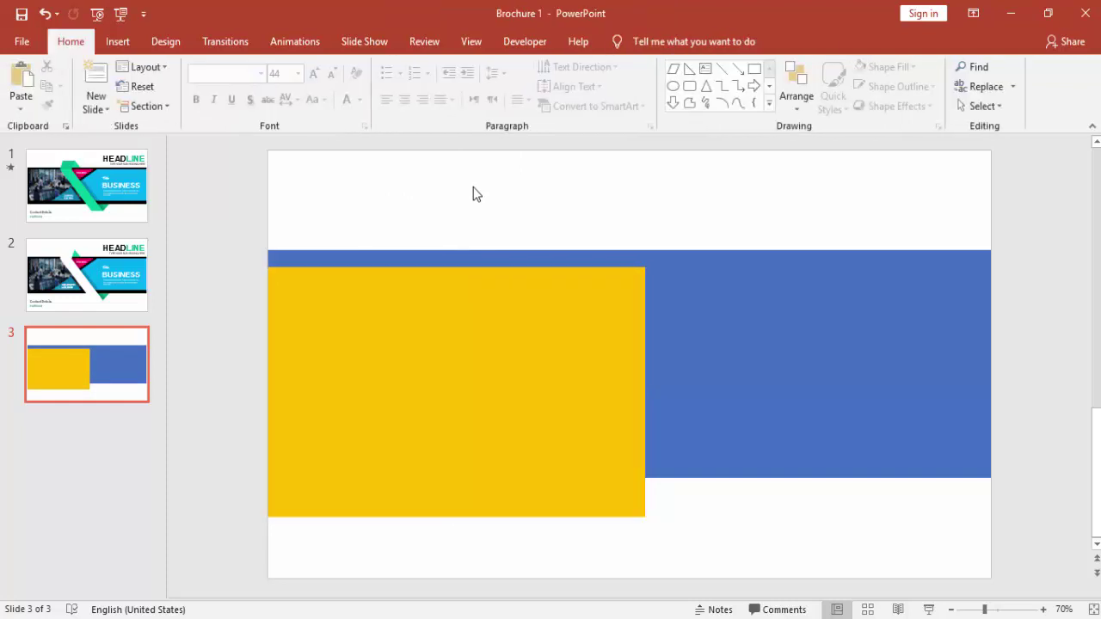
left_click(119, 43)
left_click(290, 109)
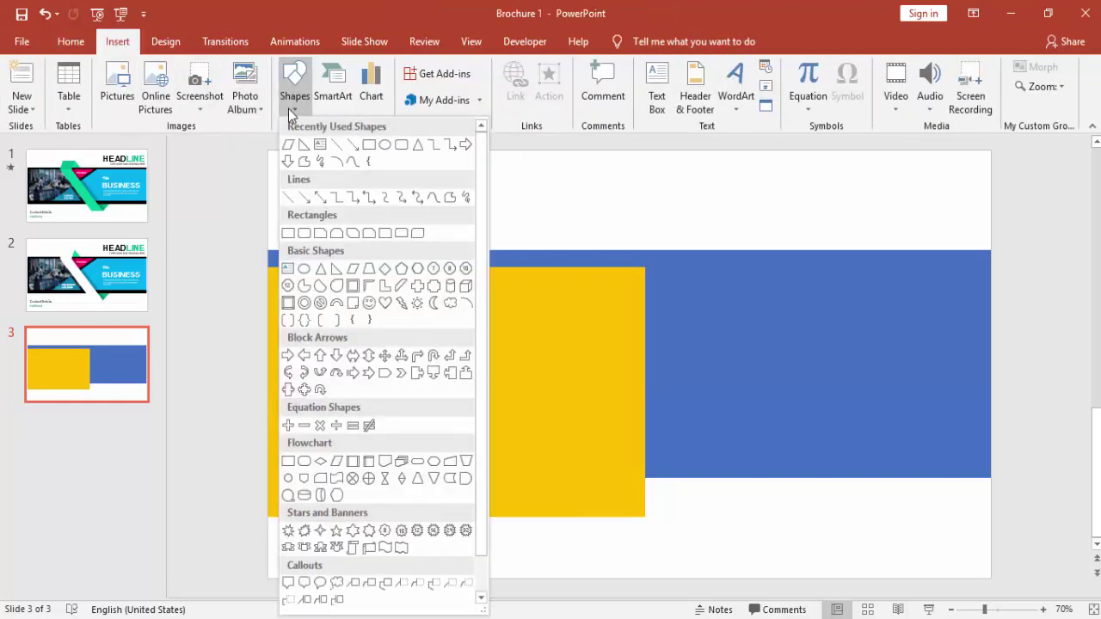
Draw an outline-free blue right triangle over the yellow rectangle
left_click(338, 270)
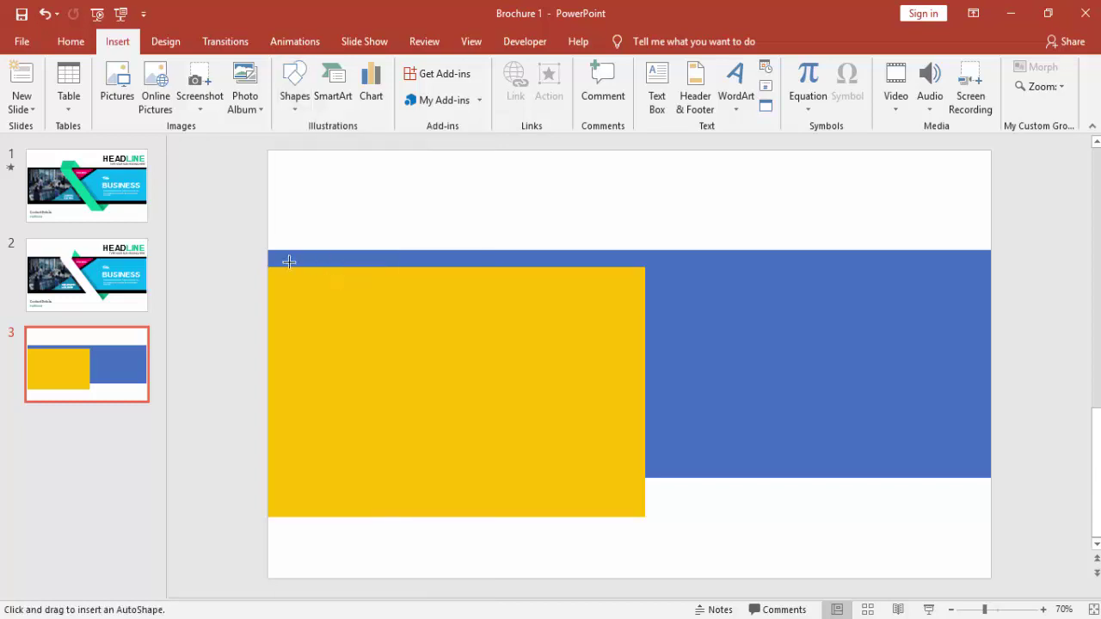
mouse_move(270, 268)
left_mouse_down()
mouse_move(401, 504)
mouse_move(457, 519)
mouse_move(539, 518)
left_mouse_up()
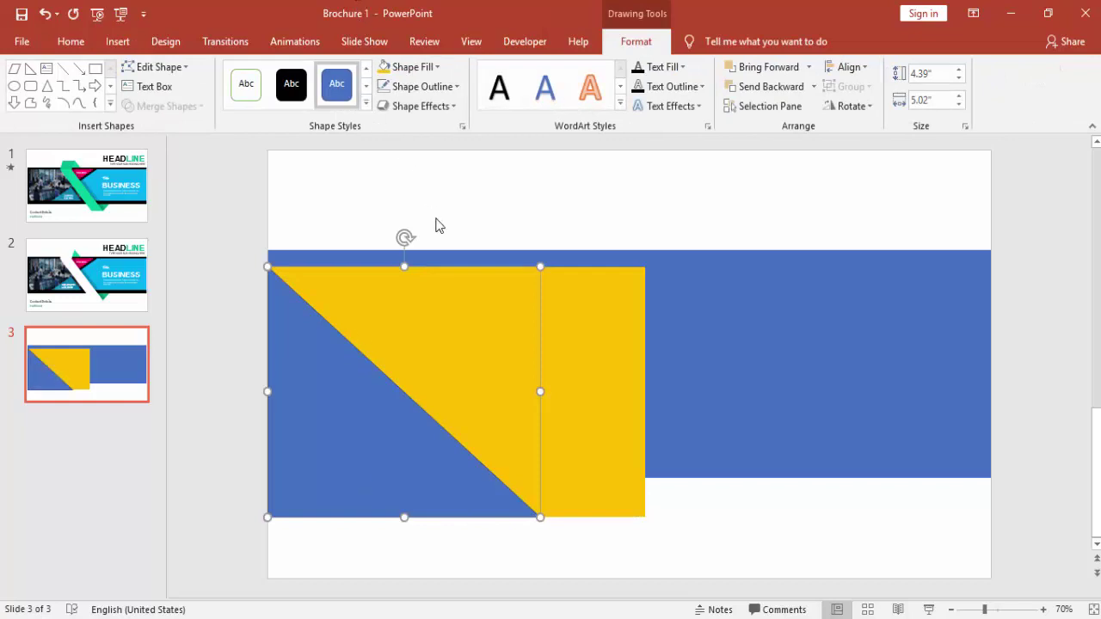
left_click(425, 87)
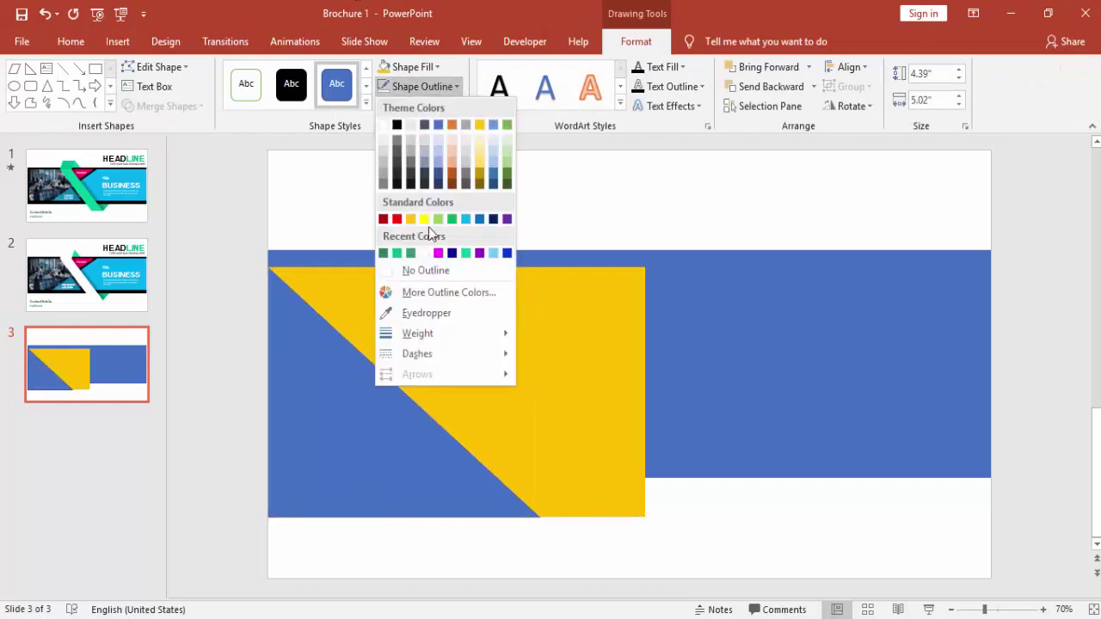
left_click(428, 270)
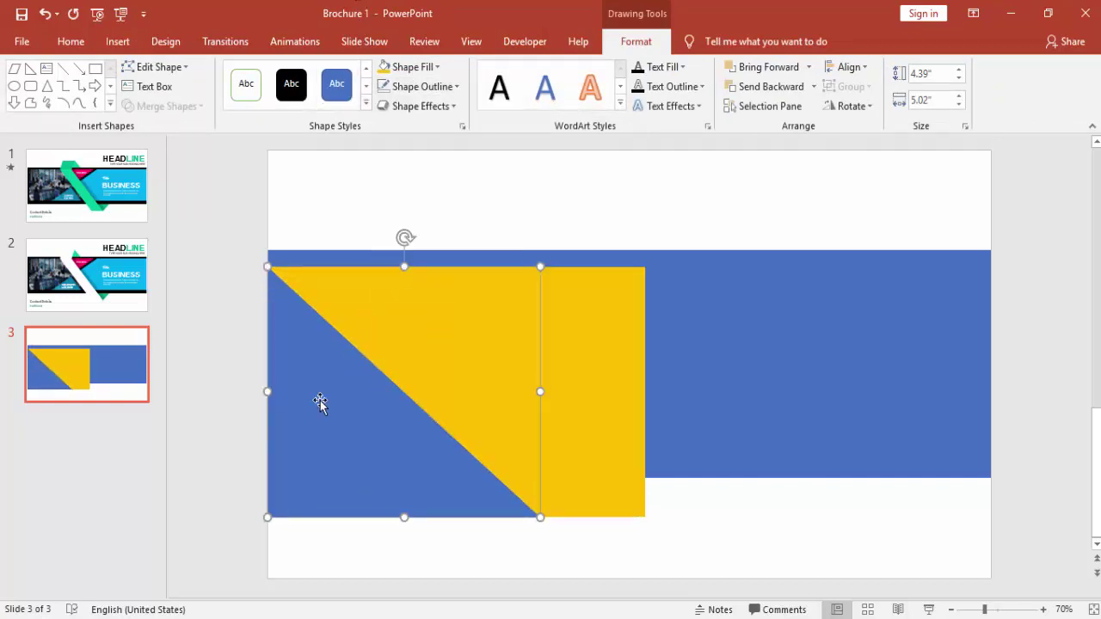
Copy the triangle, flip it horizontally and vertically, and fit it into the rectangle's opposite corner
left_click_drag(349, 430, 459, 365)
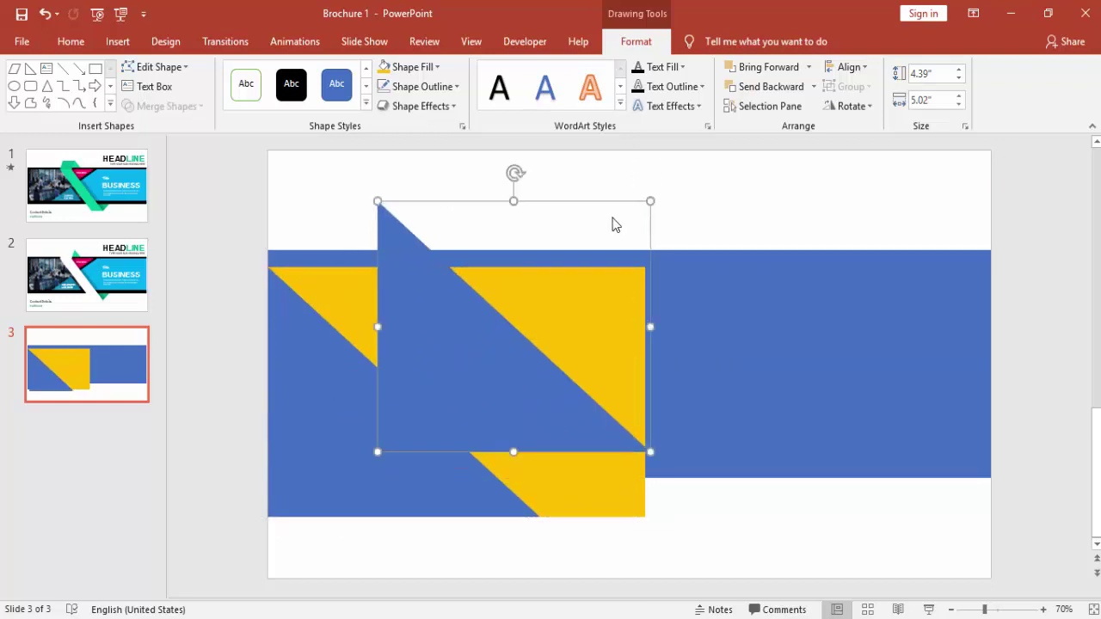
left_click(838, 107)
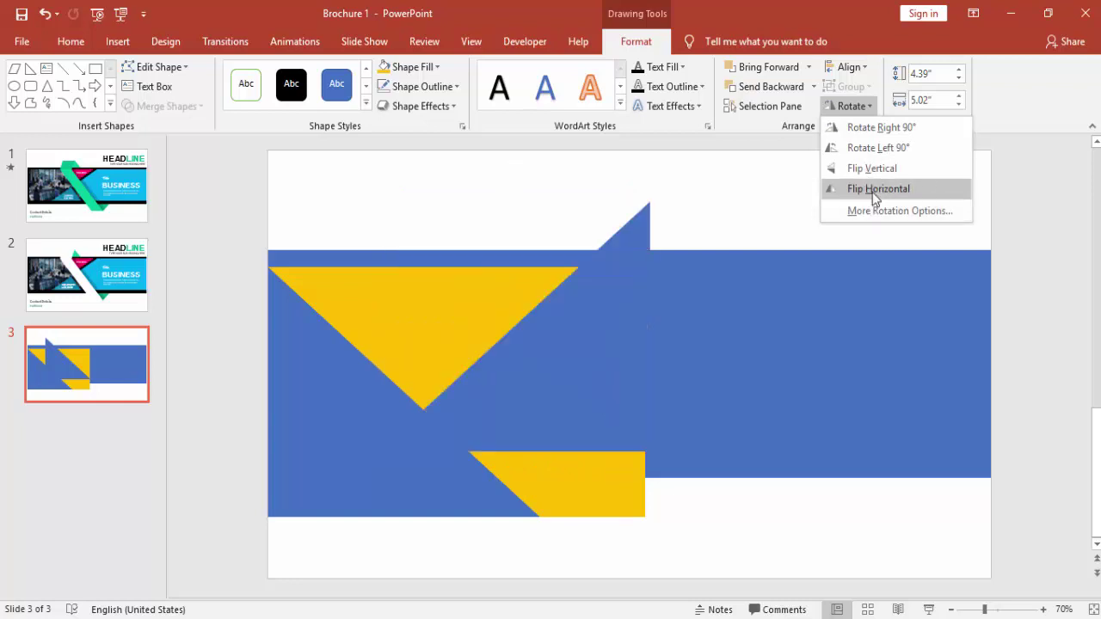
left_click(875, 190)
left_click(864, 106)
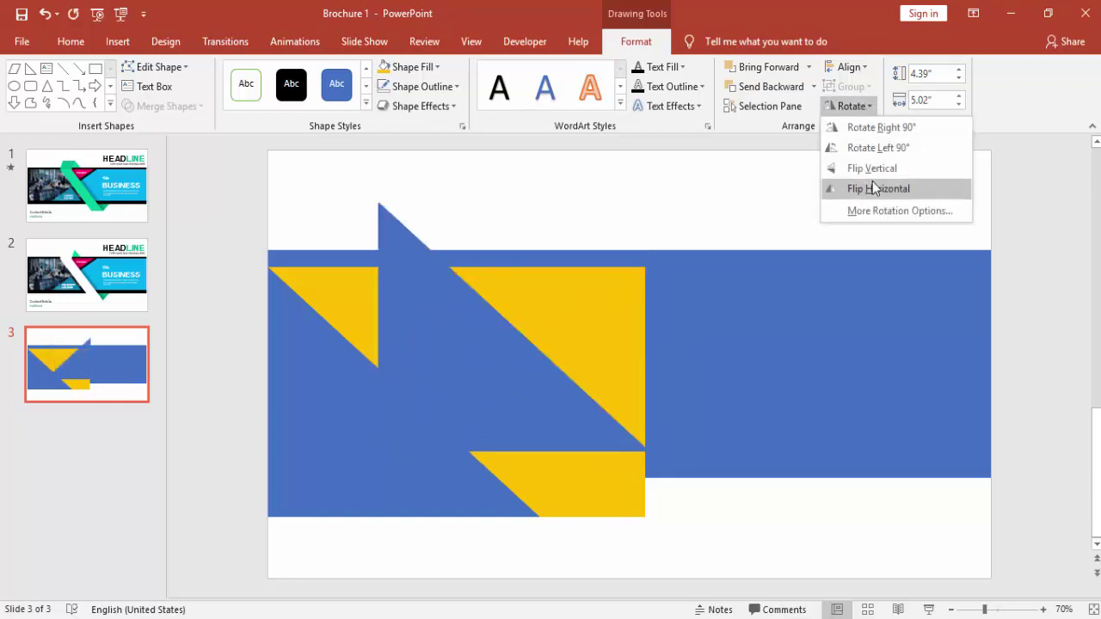
left_click(872, 175)
left_click(609, 261)
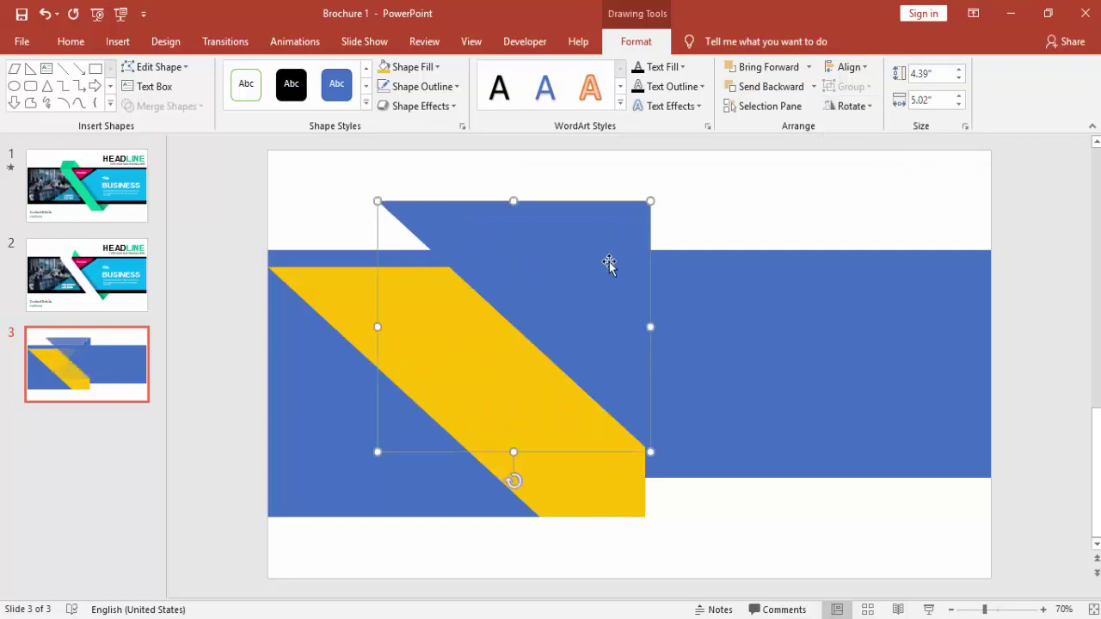
left_click_drag(568, 283, 565, 345)
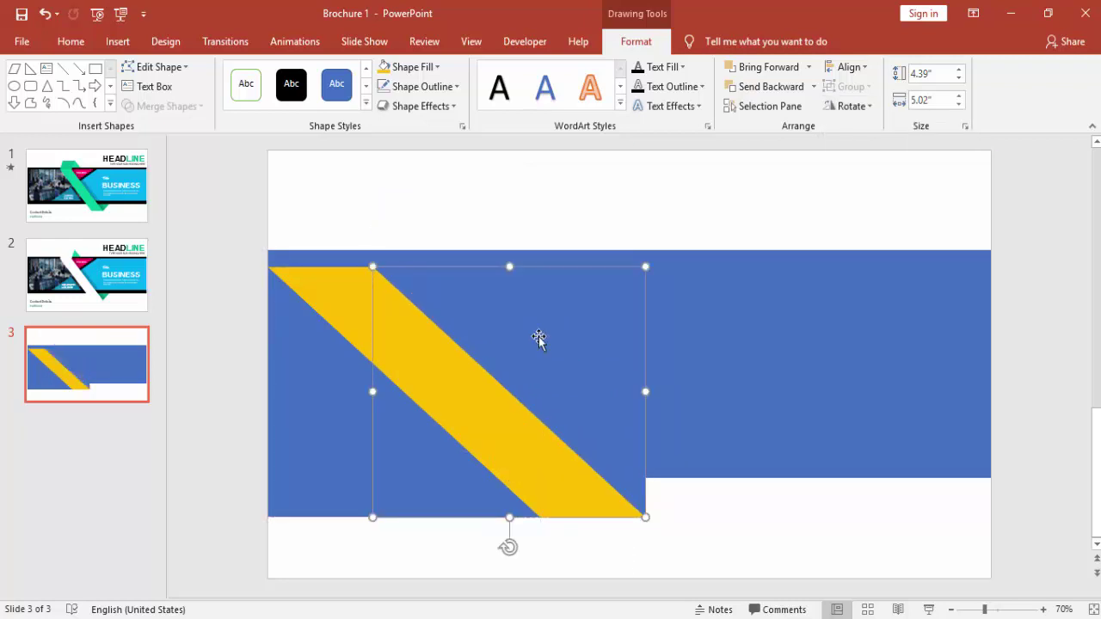
left_click(247, 184)
Use Merge Shapes > Subtract twice to cut both blue triangles out of the yellow rectangle
left_click(354, 313)
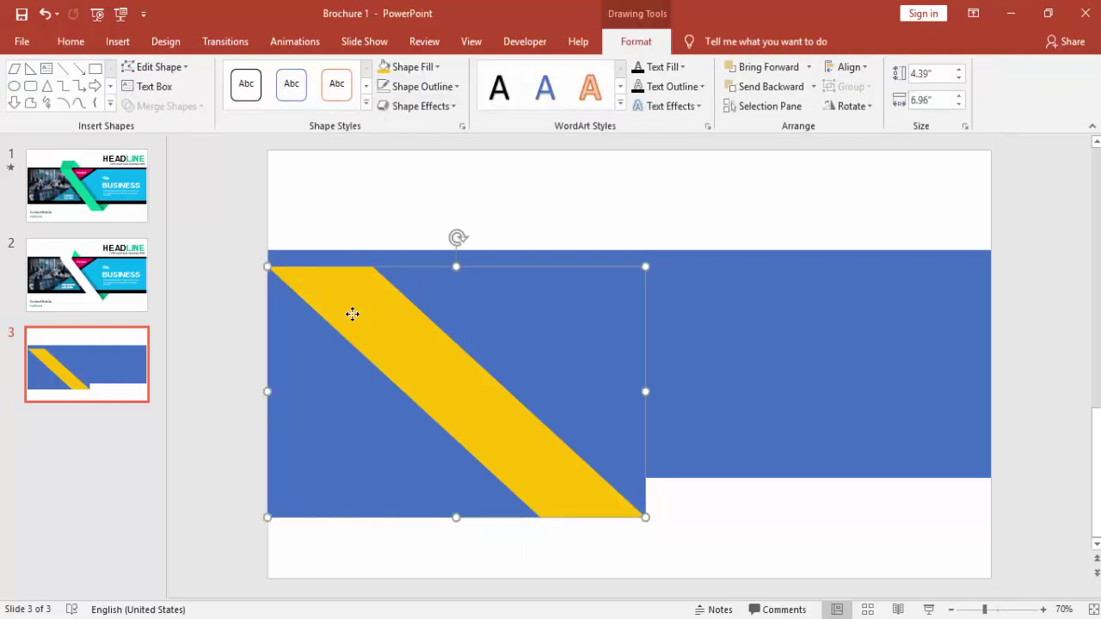
left_click(534, 317, "shift")
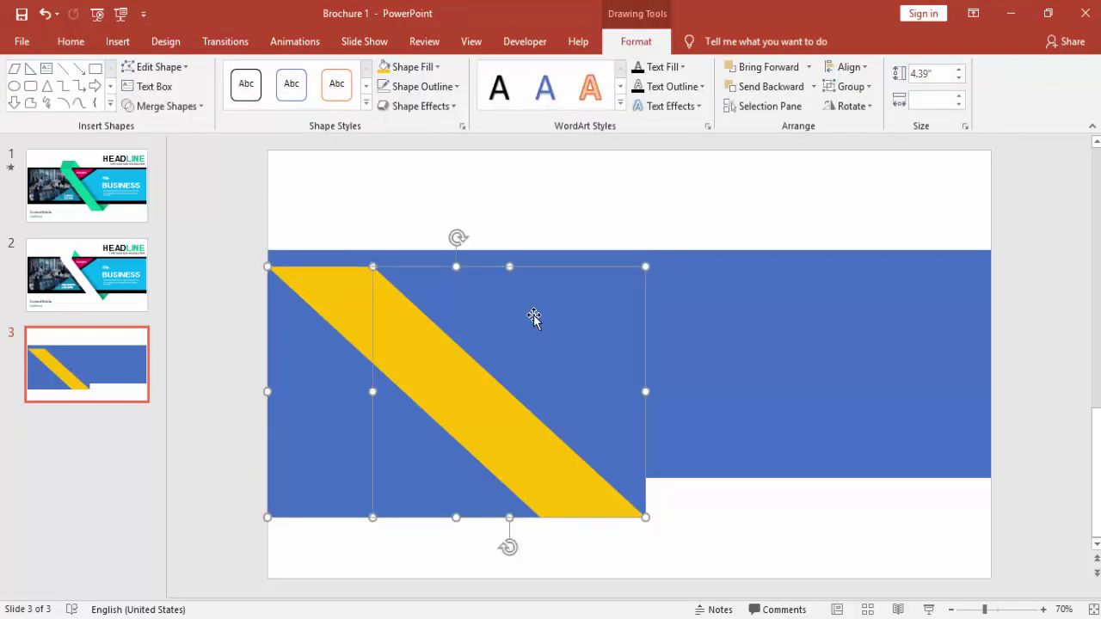
left_click(200, 107)
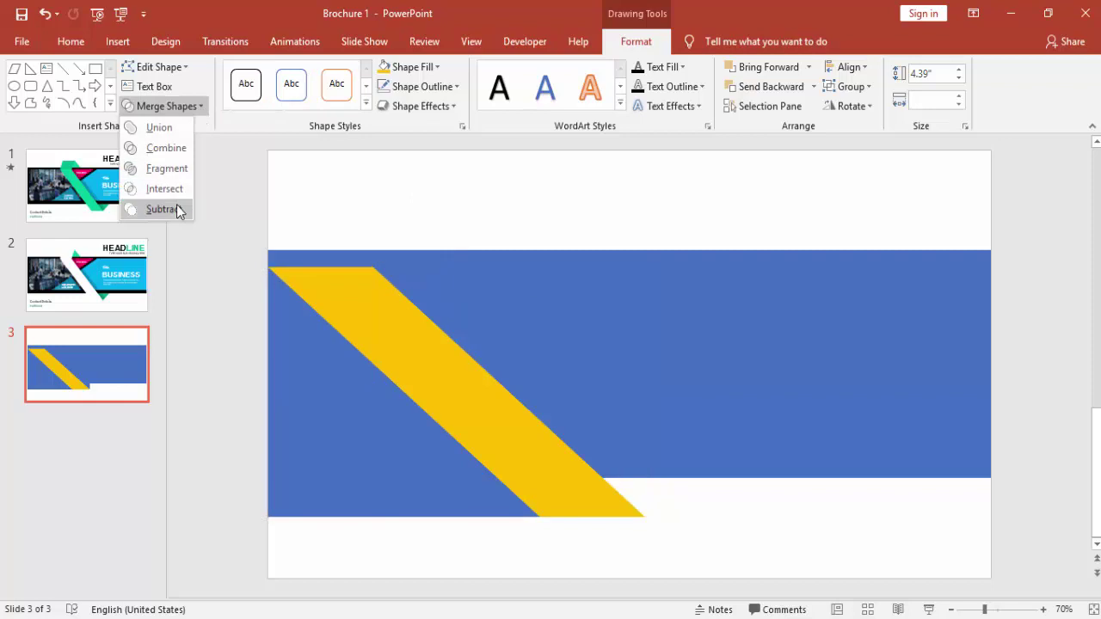
left_click(163, 209)
left_click(231, 315)
double_click(379, 302)
left_click(302, 393, "shift")
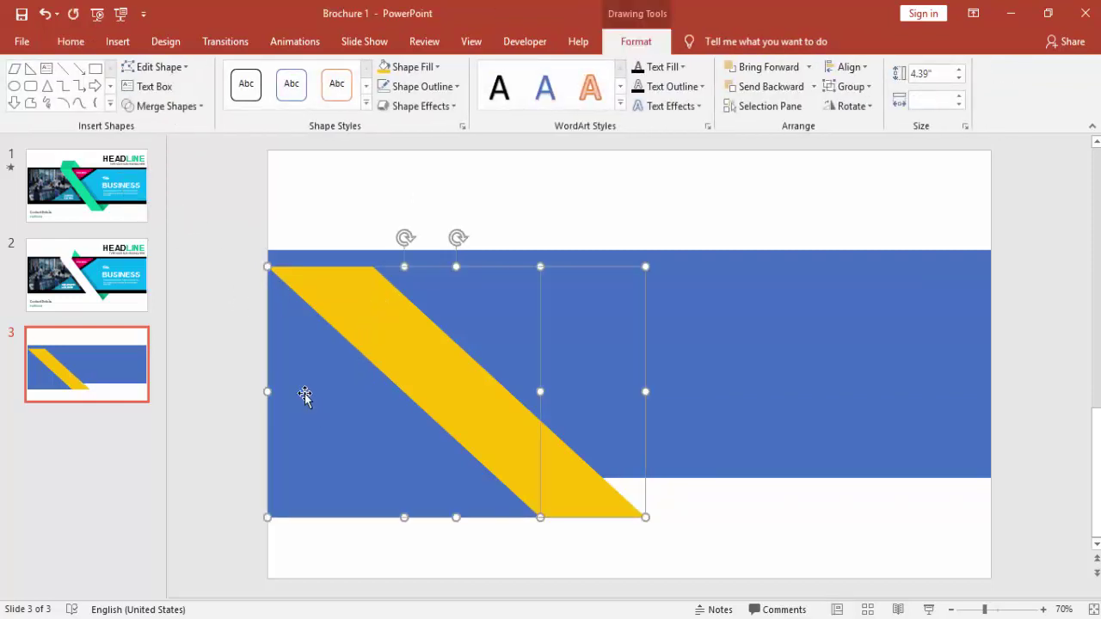
left_click(177, 106)
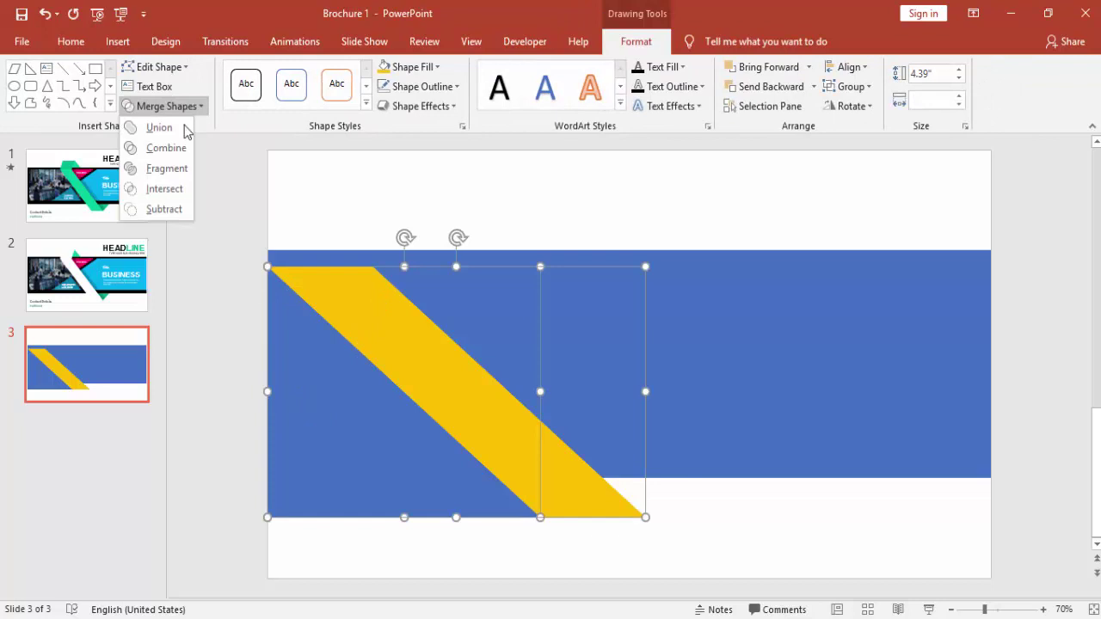
left_click(174, 209)
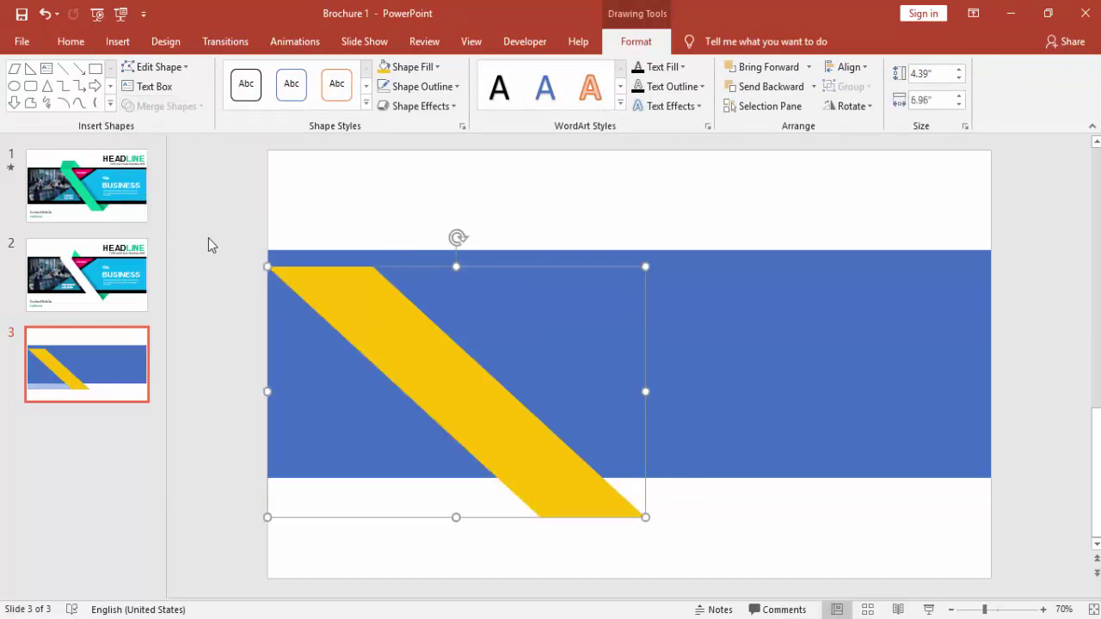
Shift the yellow stripe right, narrow it from the left, and extend its bottom below the band
left_click_drag(407, 317, 561, 323)
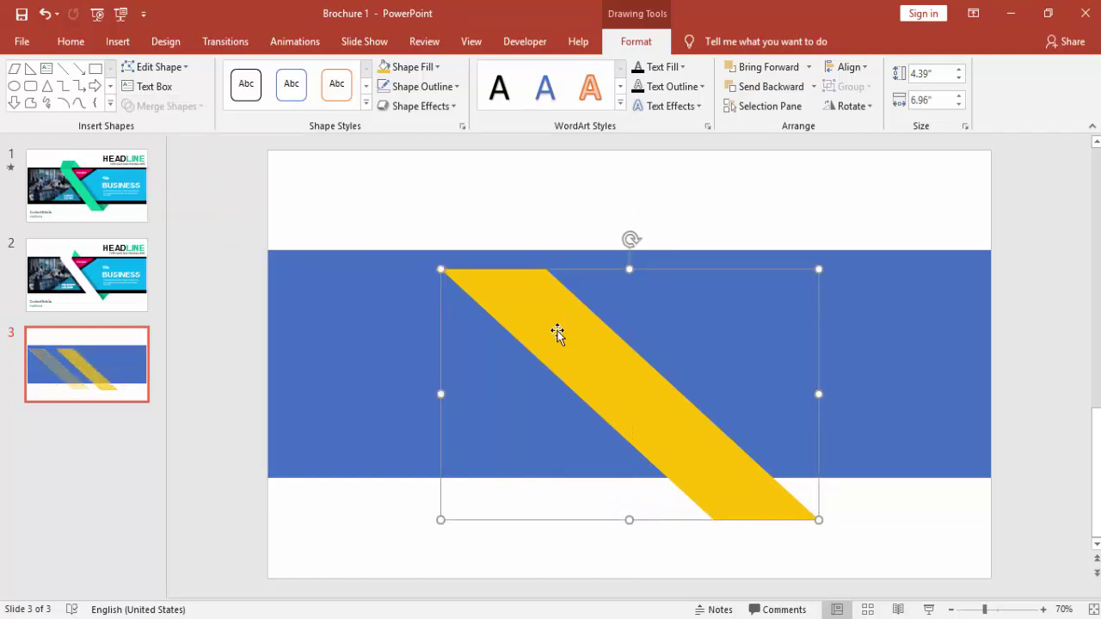
left_click_drag(622, 517, 622, 511)
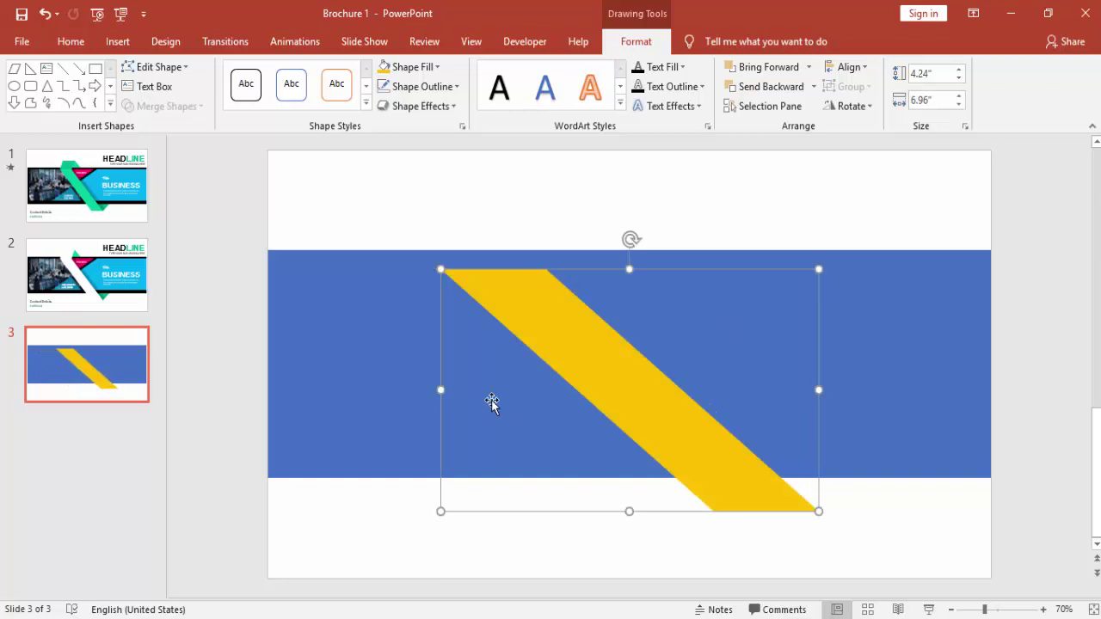
left_click_drag(438, 389, 490, 388)
left_click_drag(617, 356, 566, 348)
left_click(629, 192)
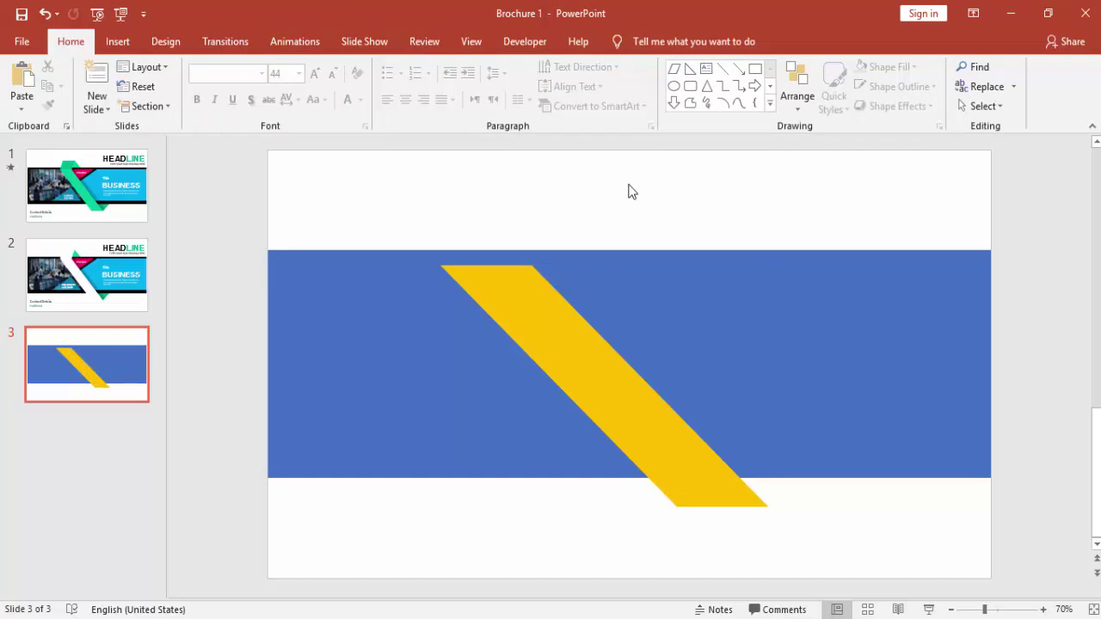
left_click(636, 398)
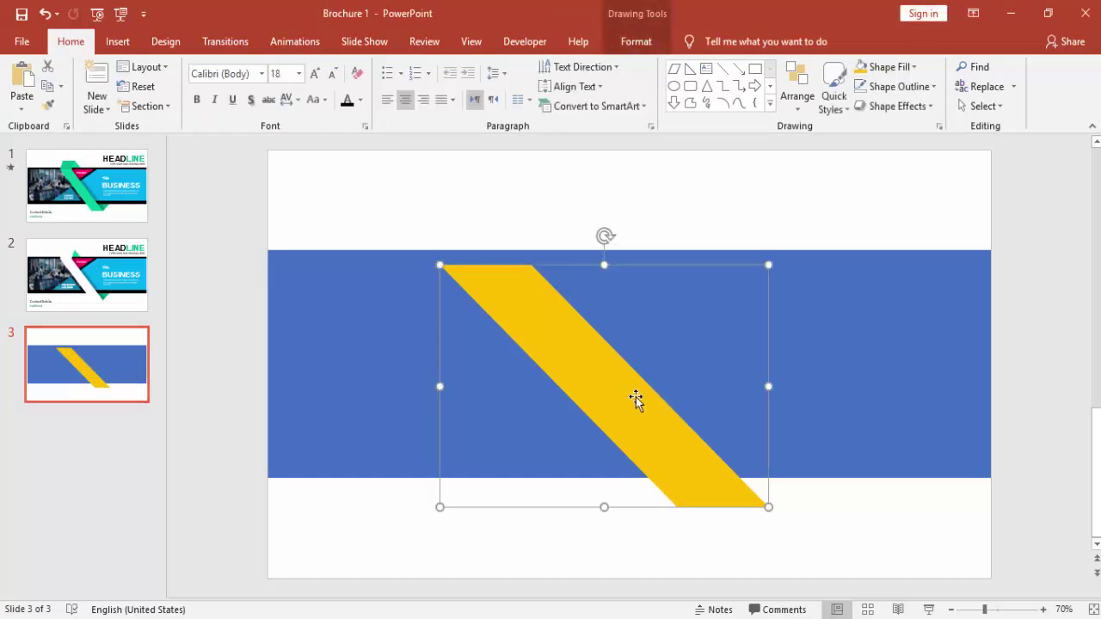
left_click_drag(438, 385, 474, 385)
left_click_drag(619, 507, 629, 524)
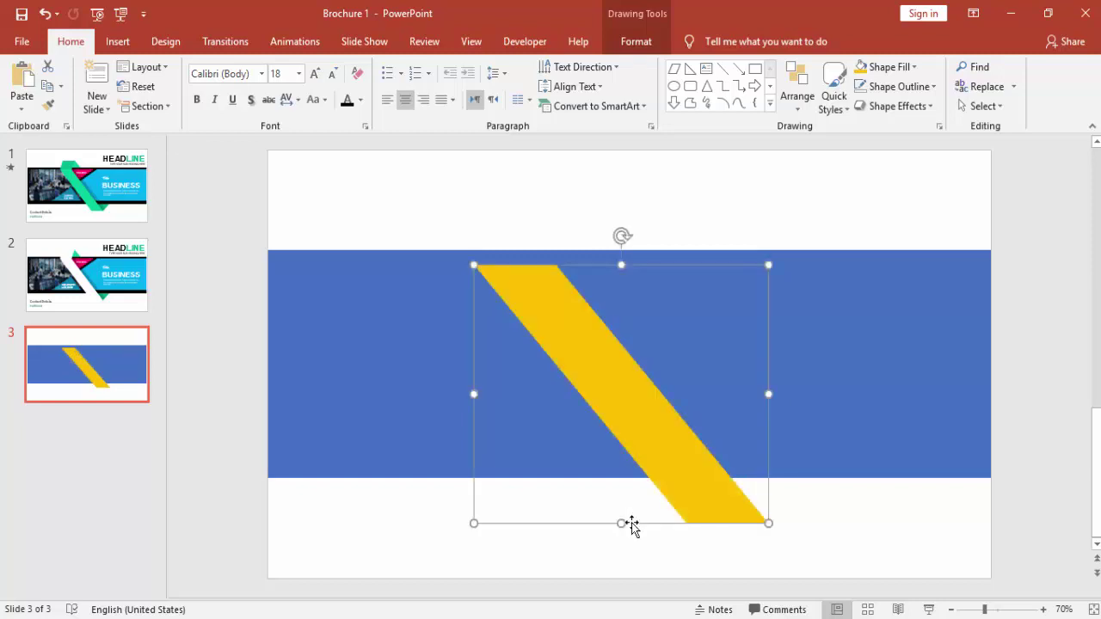
left_click_drag(476, 394, 487, 393)
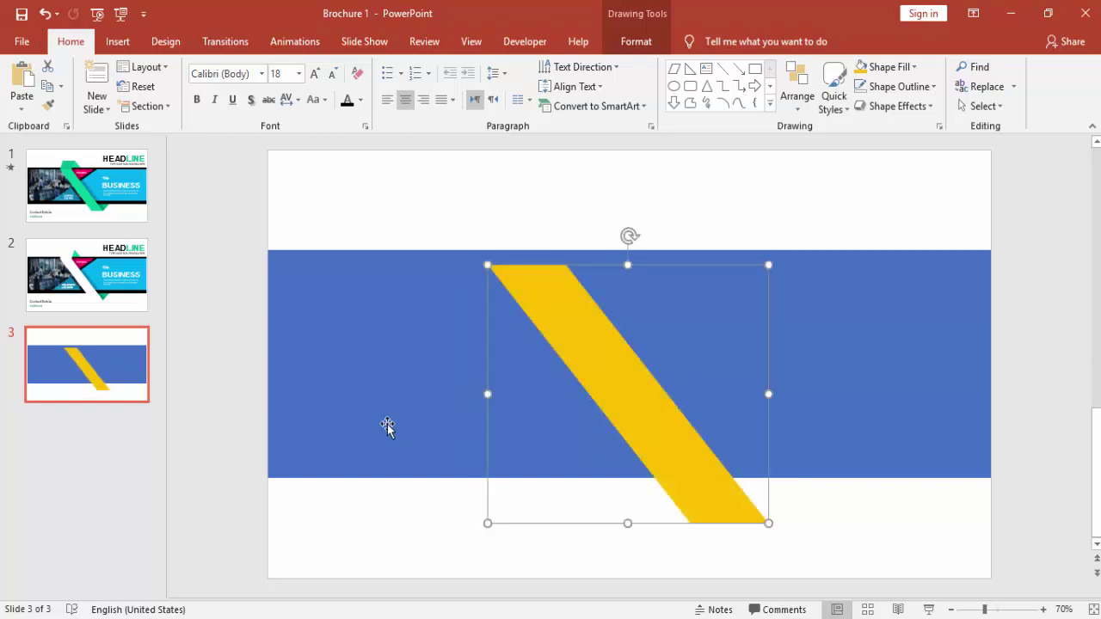
left_click(393, 514)
left_click(117, 41)
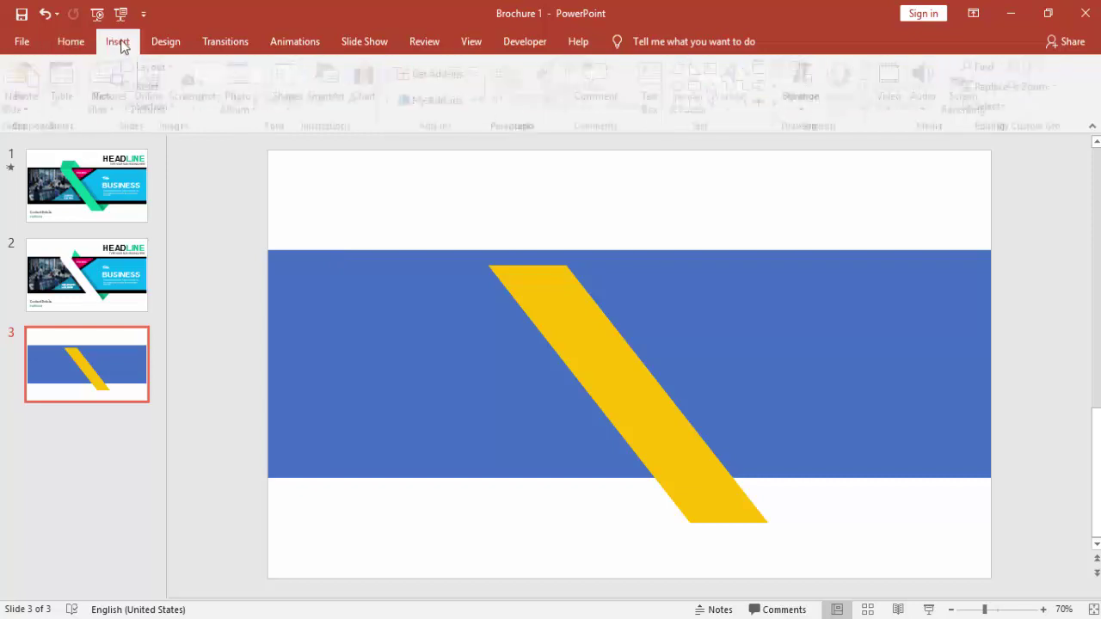
Draw a yellow Flowchart: Data parallelogram with no outline above the yellow stripe
left_click(295, 95)
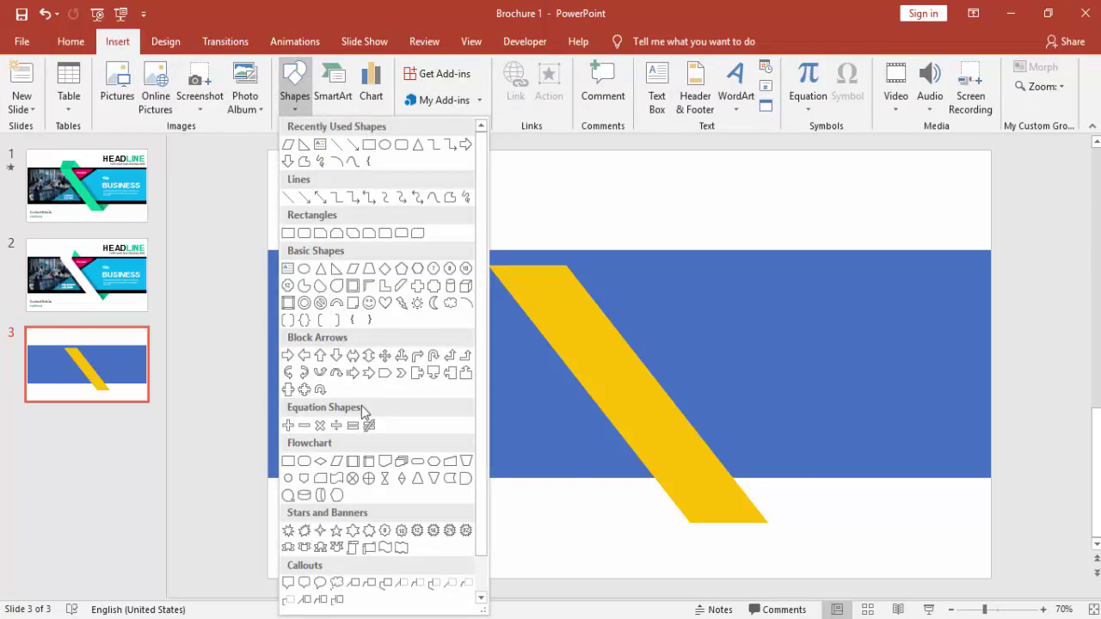
left_click(337, 462)
left_click_drag(487, 227, 574, 258)
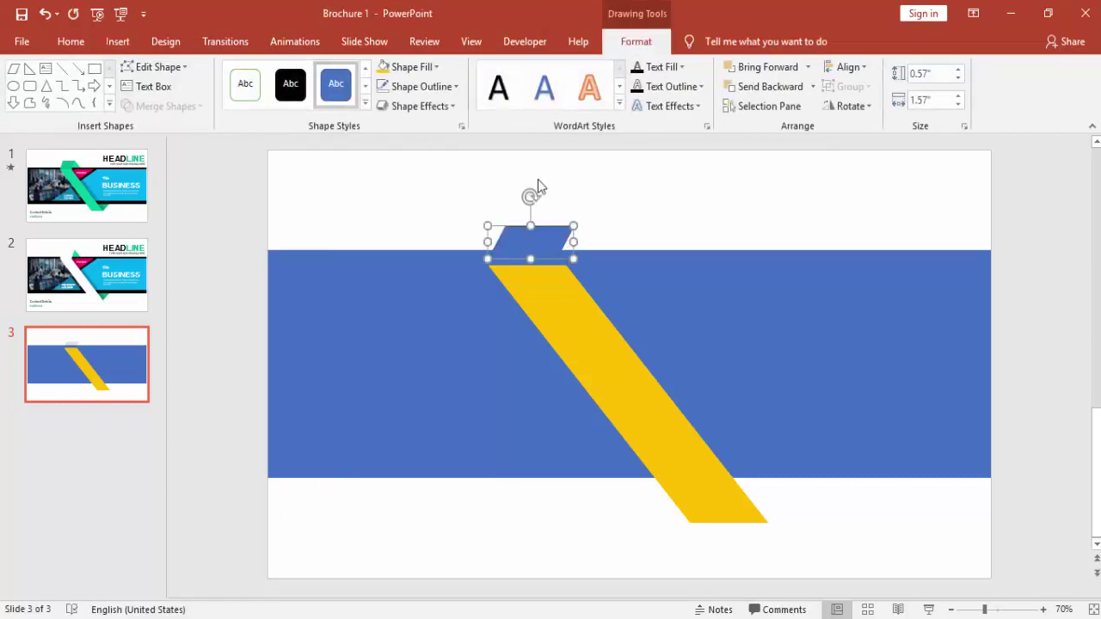
left_click(384, 69)
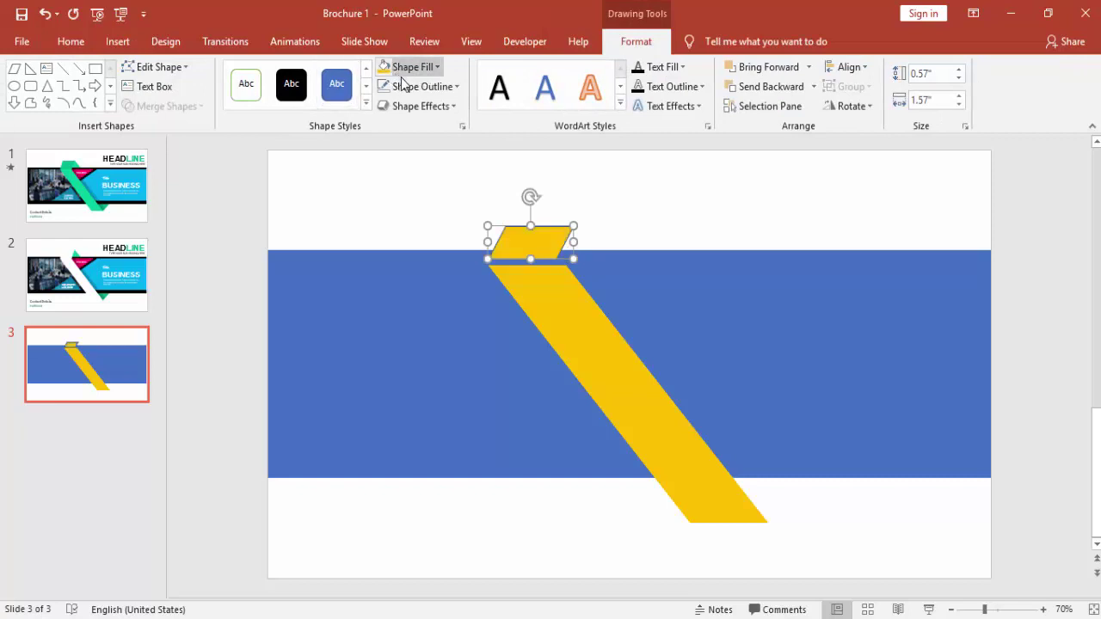
left_click(419, 87)
left_click(425, 270)
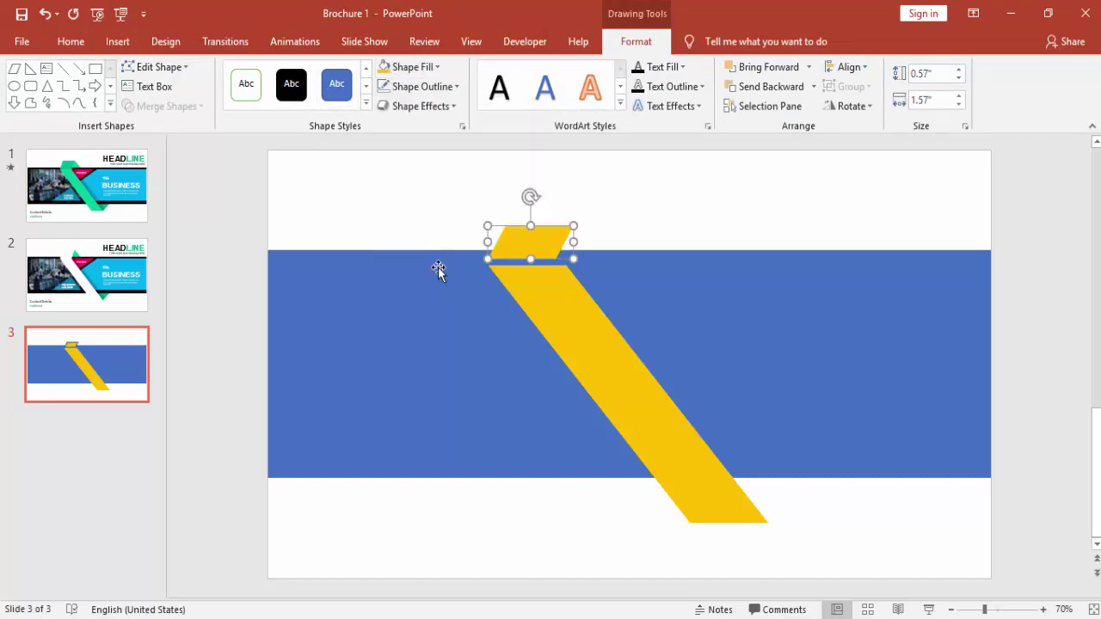
Snap the parallelogram onto the band's top edge, widen it rightward and make it taller
left_click(1003, 610)
left_click_drag(642, 340, 638, 345)
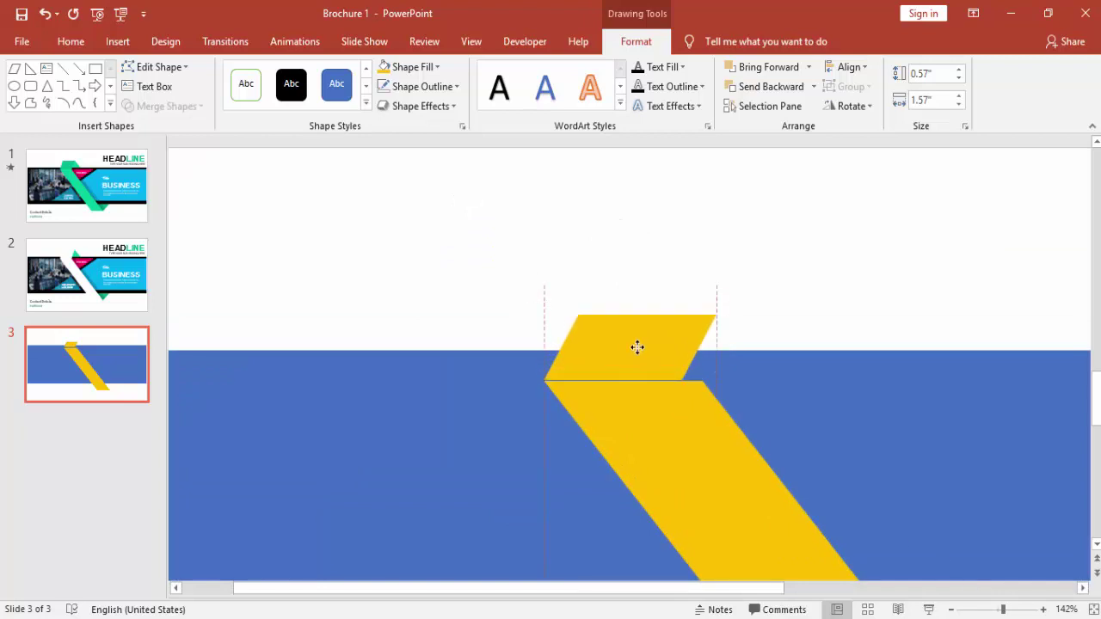
left_click_drag(636, 351, 640, 351)
left_click_drag(716, 348, 740, 347)
left_click_drag(644, 316, 644, 297)
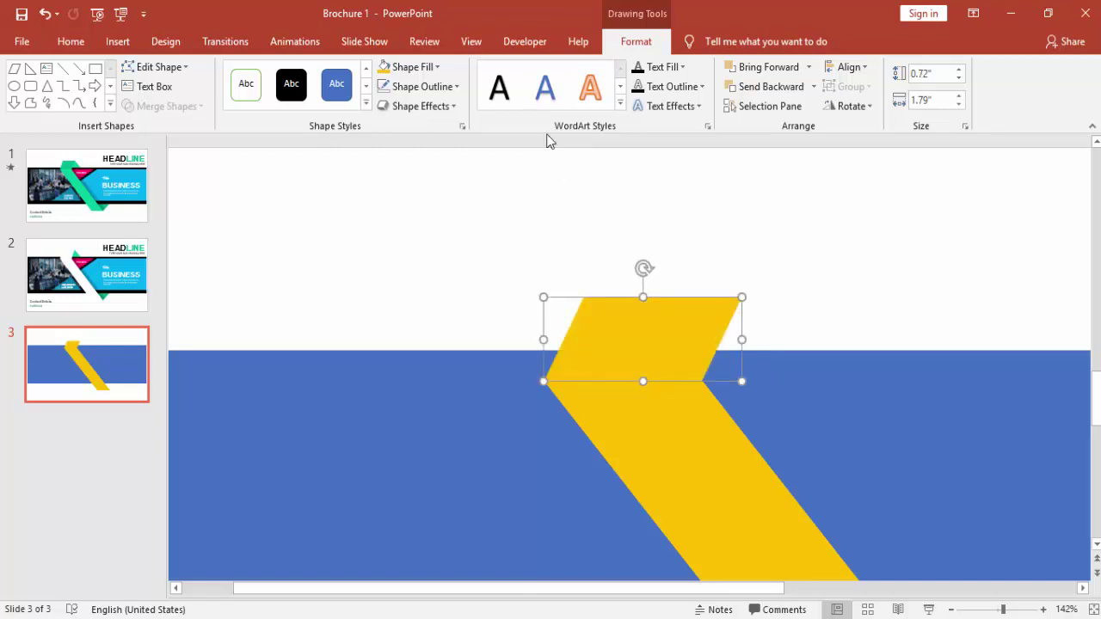
Darken the parallelogram's fill to custom yellow RGB 238, 181, 0
right_click(688, 327)
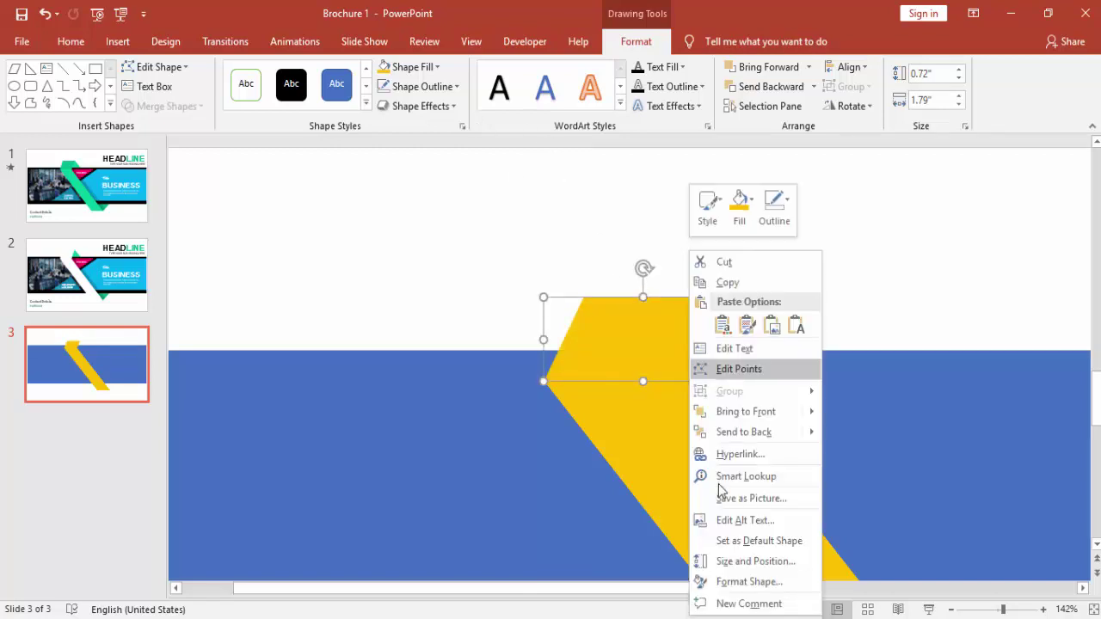
left_click(744, 582)
left_click(1057, 399)
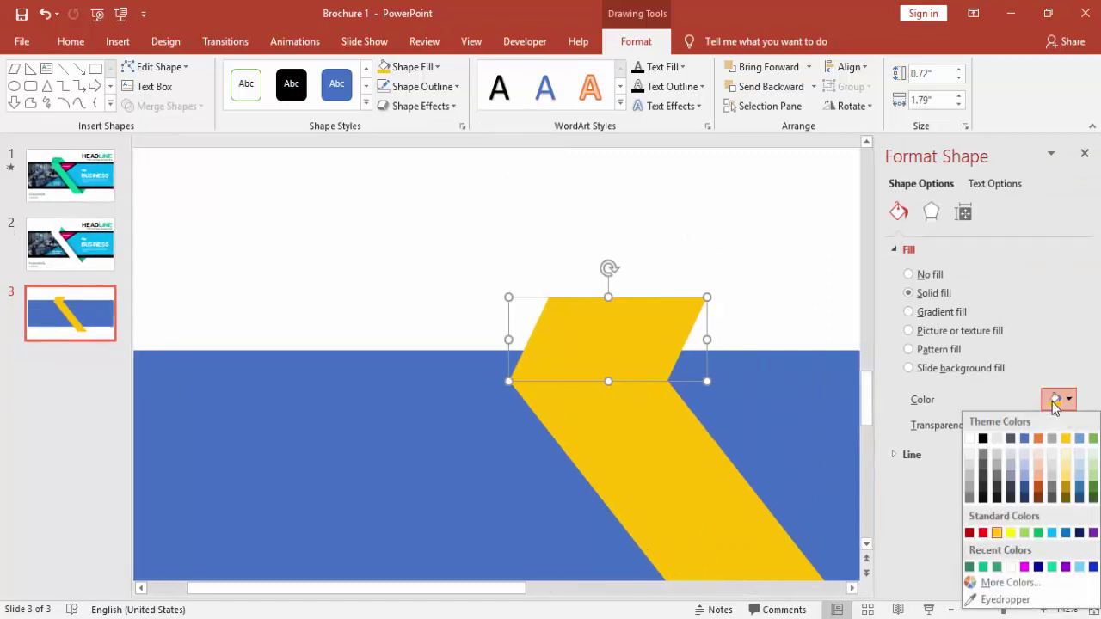
left_click(998, 582)
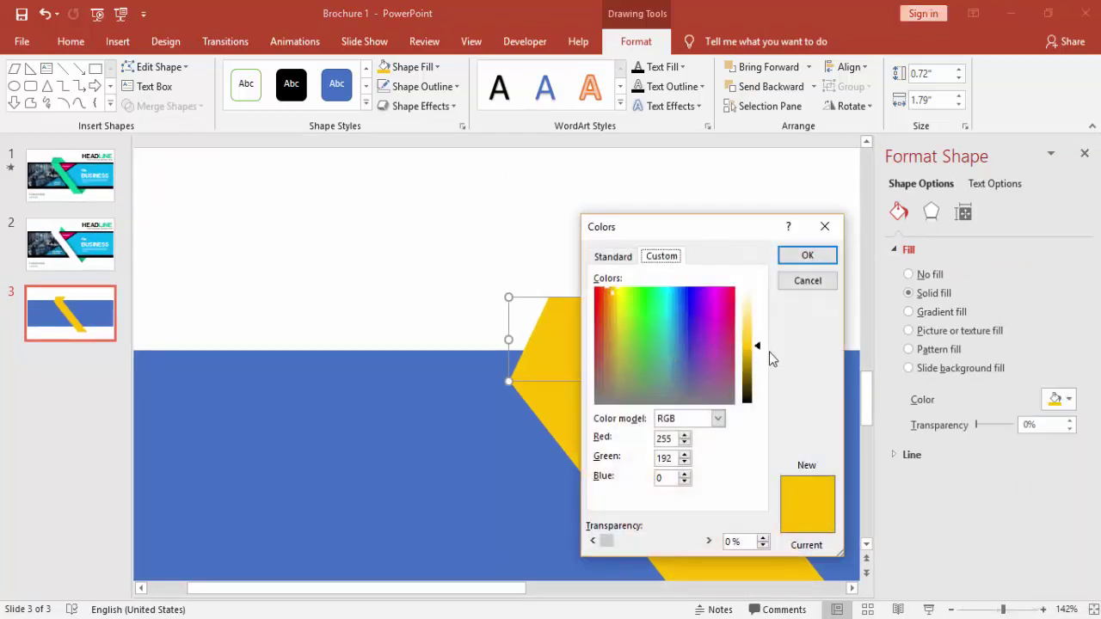
left_click_drag(756, 347, 758, 349)
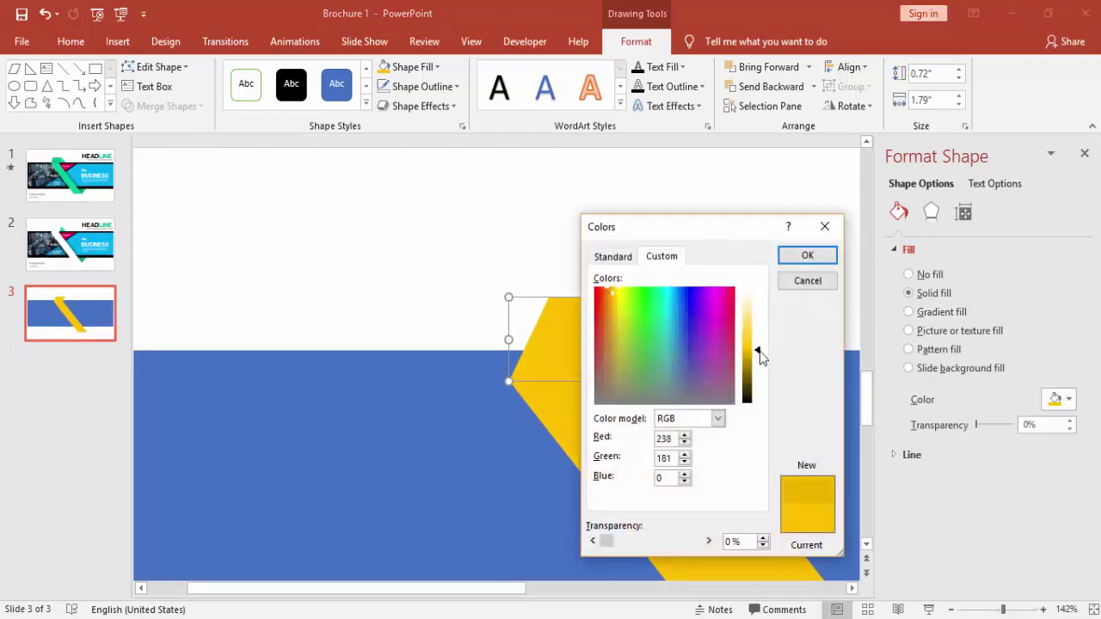
left_click(808, 255)
left_click(725, 243)
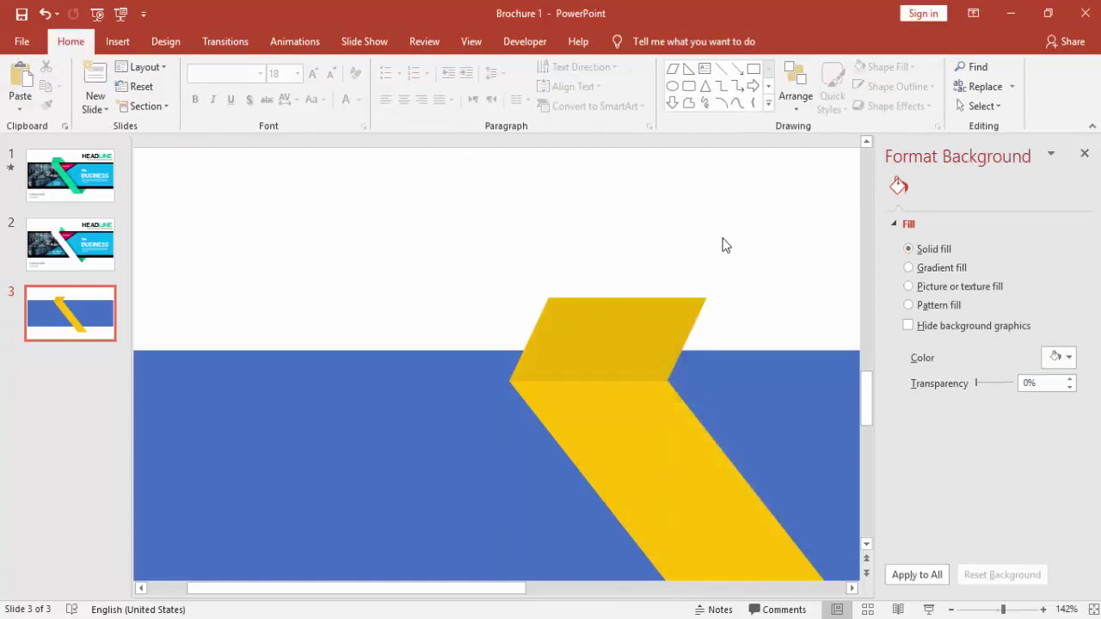
Draw a short triangle resting on the blue bar's top edge
left_click(949, 609)
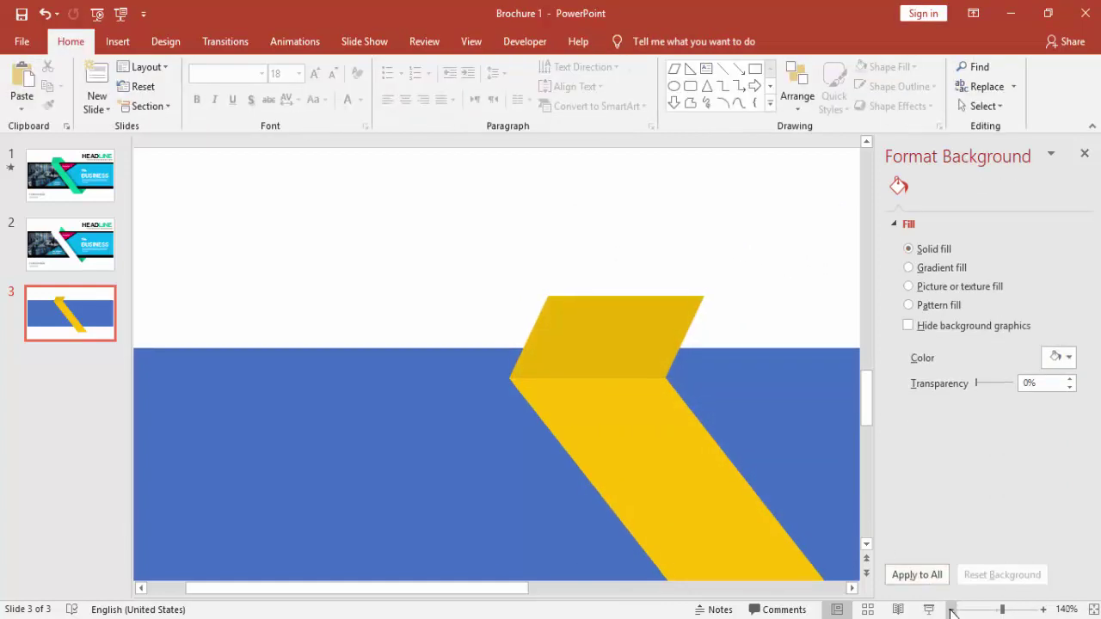
left_click(948, 610)
left_click(947, 610)
left_click_drag(560, 590, 622, 593)
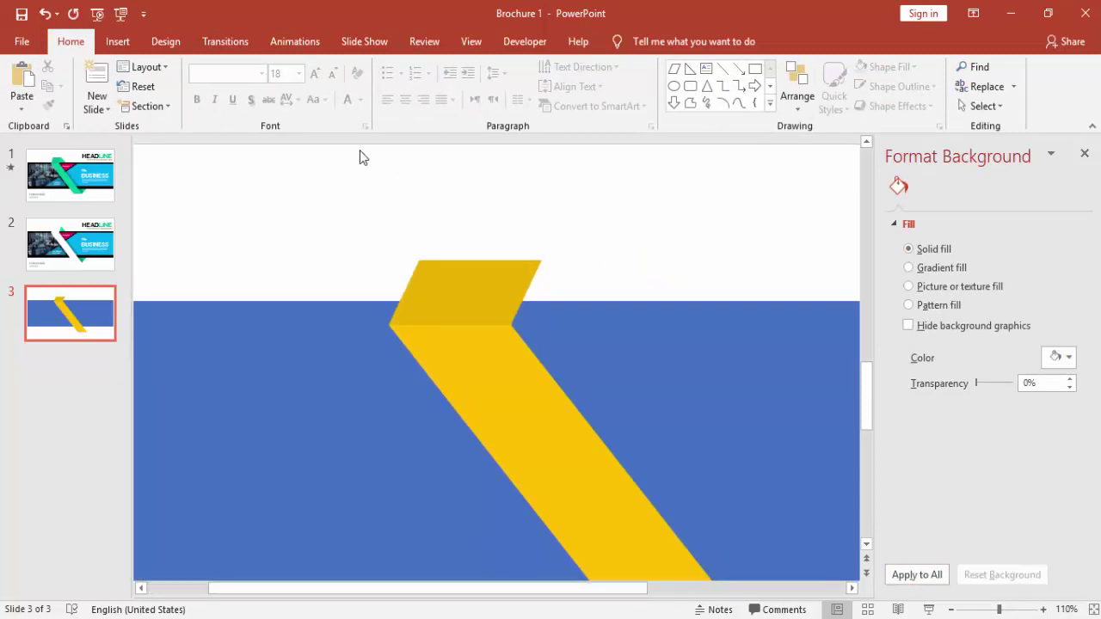
left_click(117, 42)
left_click(291, 110)
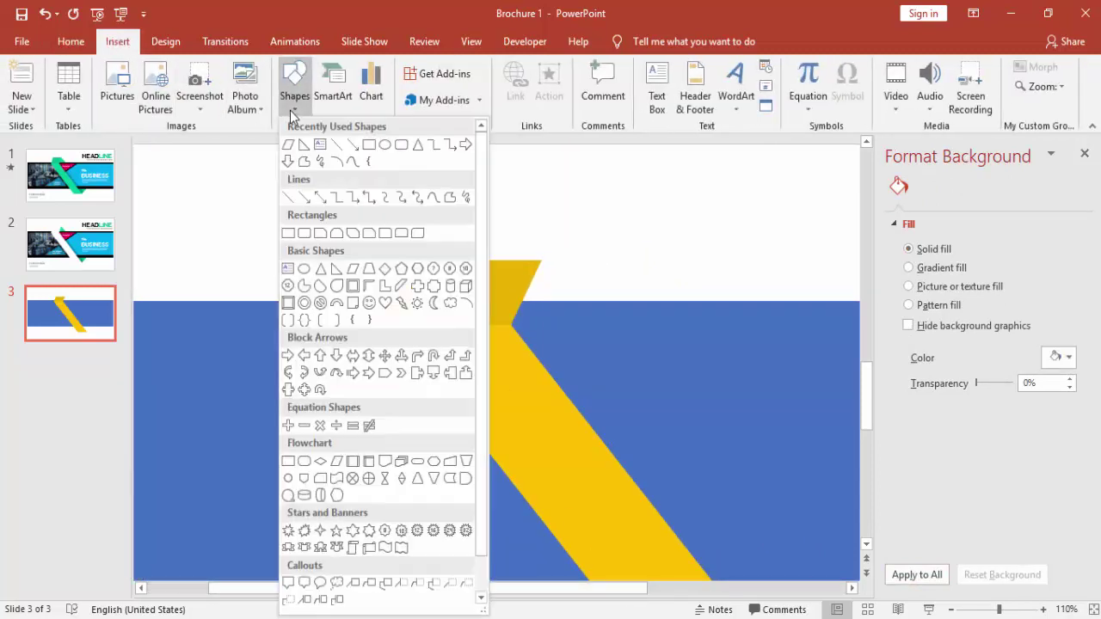
left_click(319, 268)
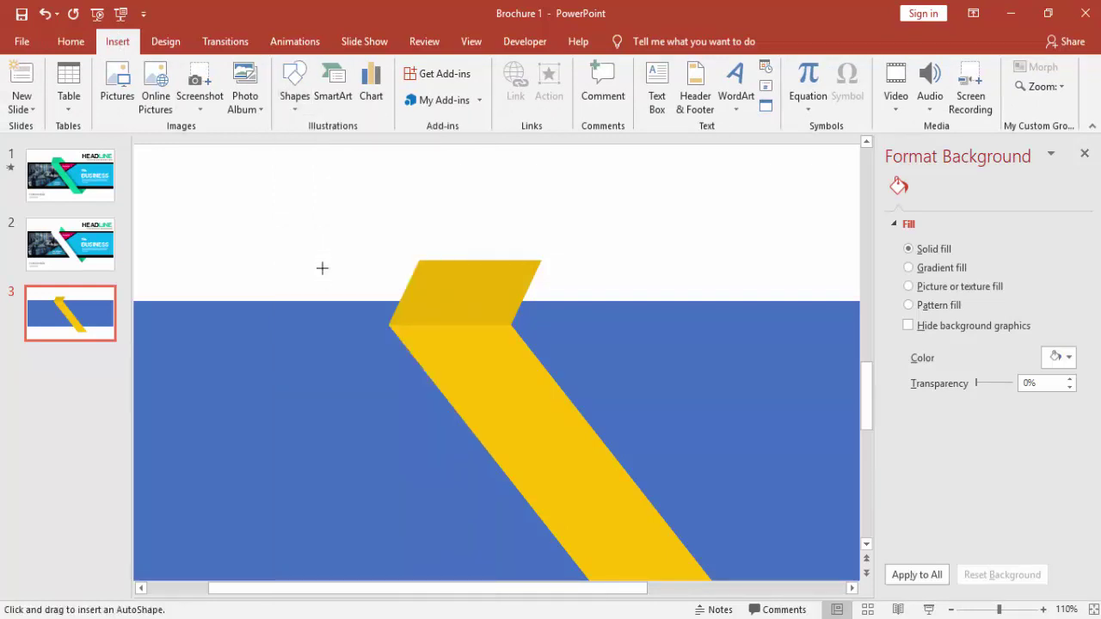
mouse_move(535, 231)
left_mouse_down()
mouse_move(585, 287)
mouse_move(633, 295)
left_mouse_up()
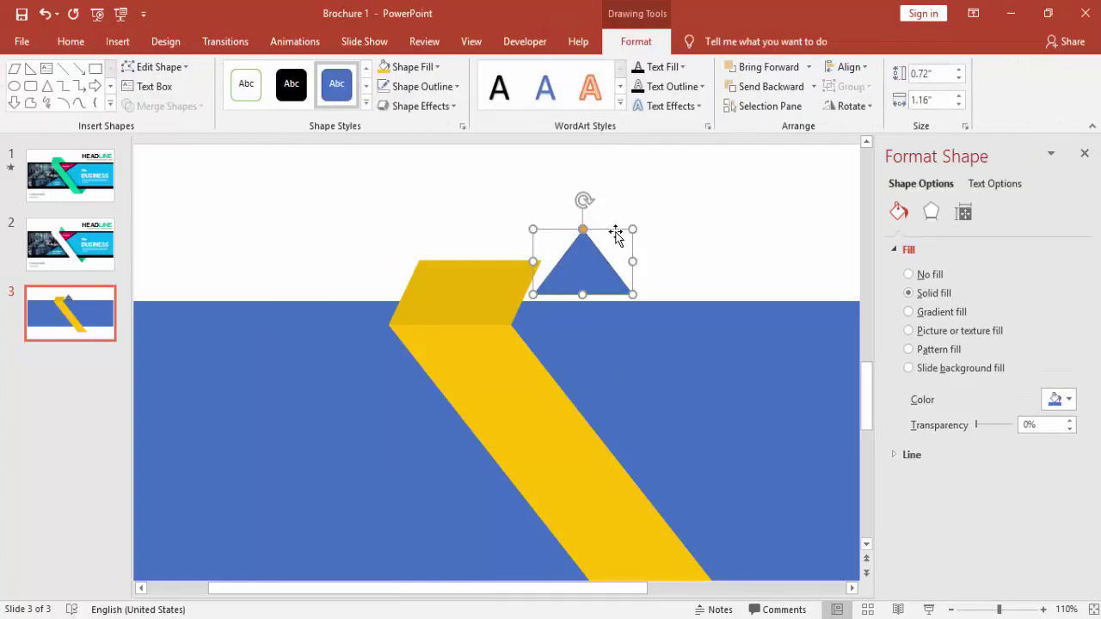
left_click_drag(633, 229, 633, 245)
left_click_drag(592, 284, 572, 290)
left_click_drag(564, 295, 565, 294)
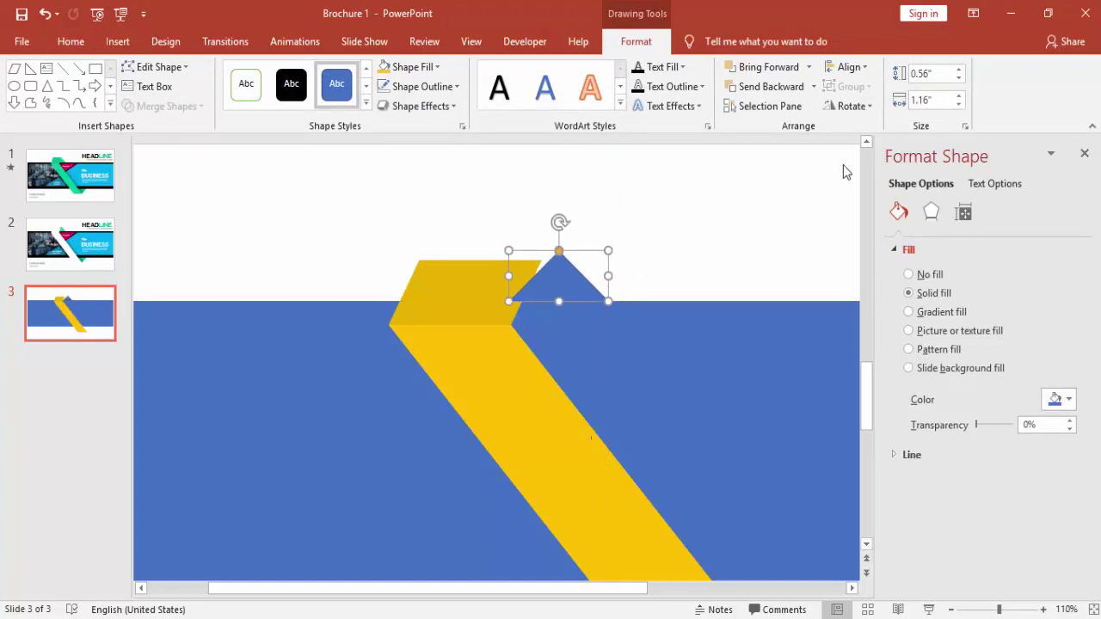
Position the upright triangle just left of the yellow parallelogram
left_click(852, 106)
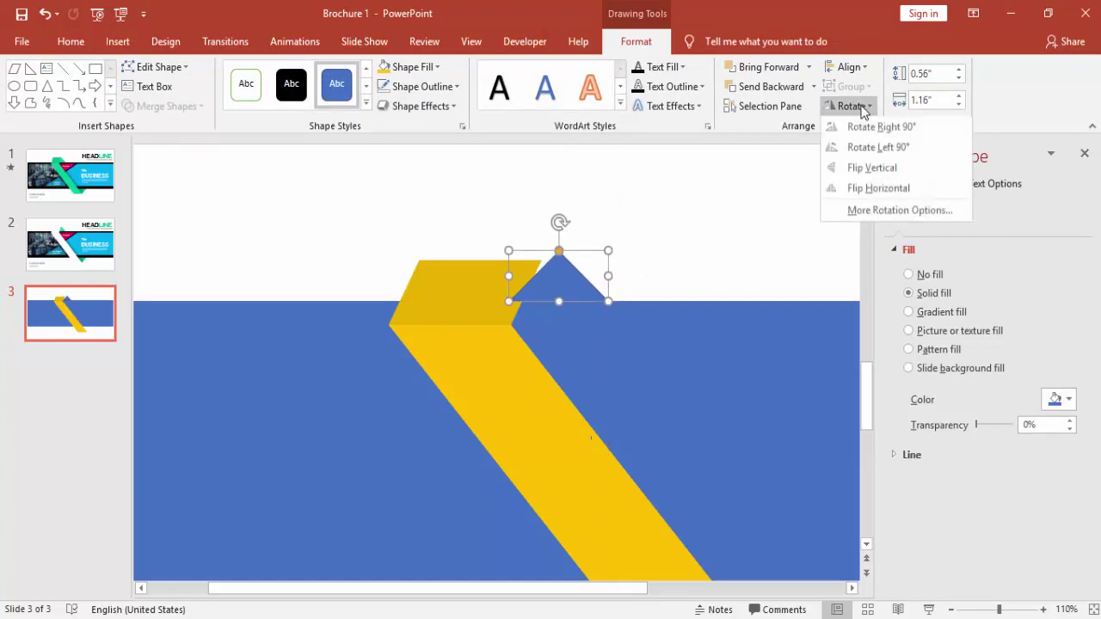
left_click(862, 176)
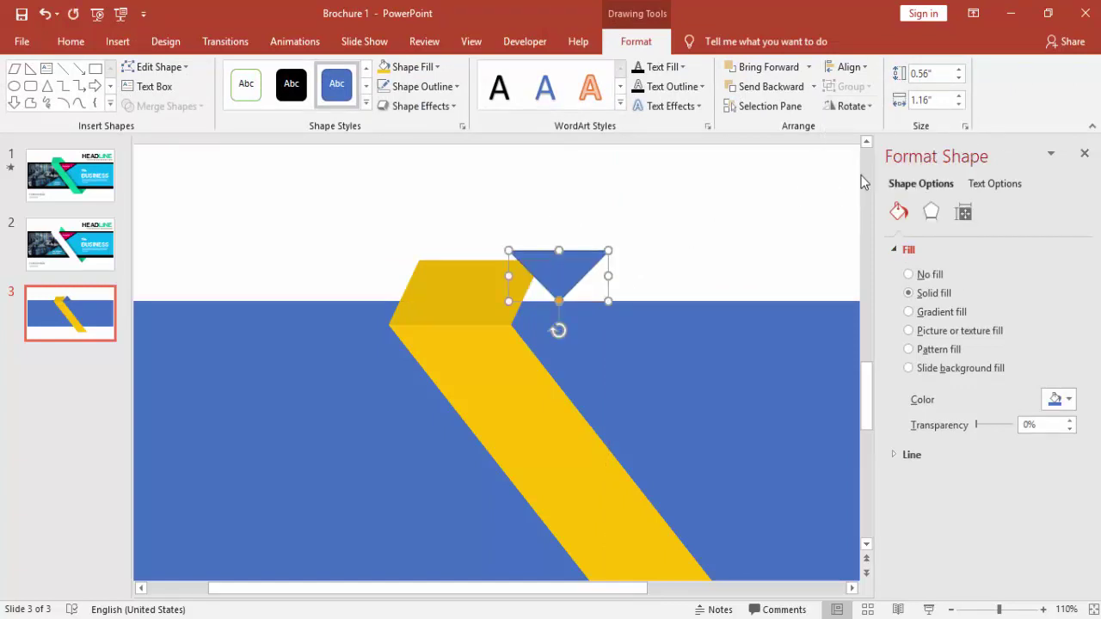
mouse_move(560, 270)
left_mouse_down()
mouse_move(523, 278)
mouse_move(571, 279)
left_mouse_up()
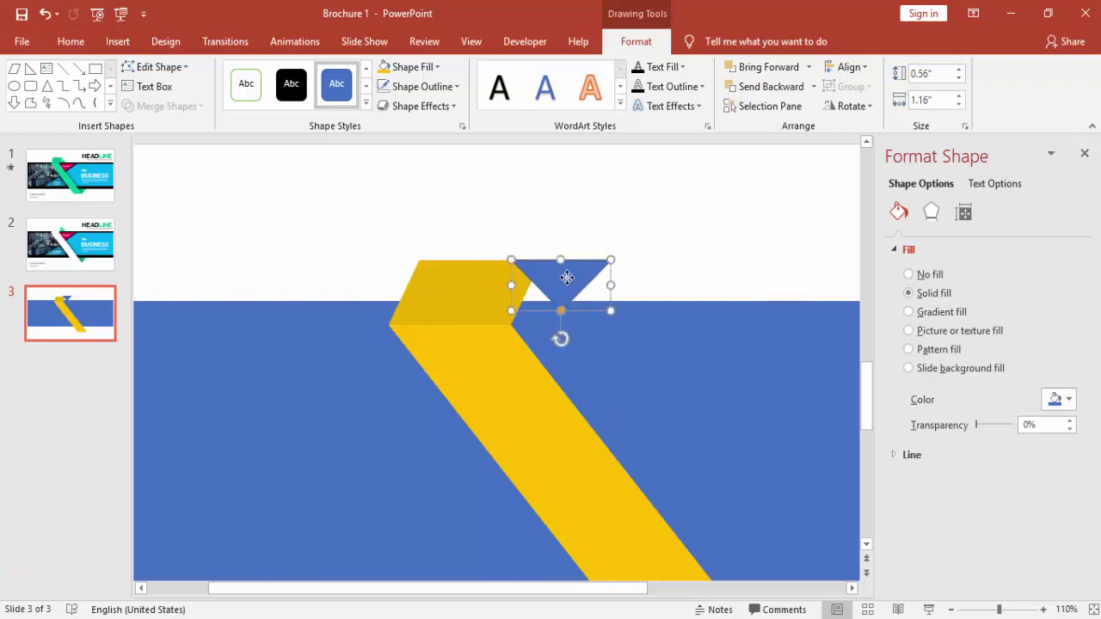
left_click(859, 107)
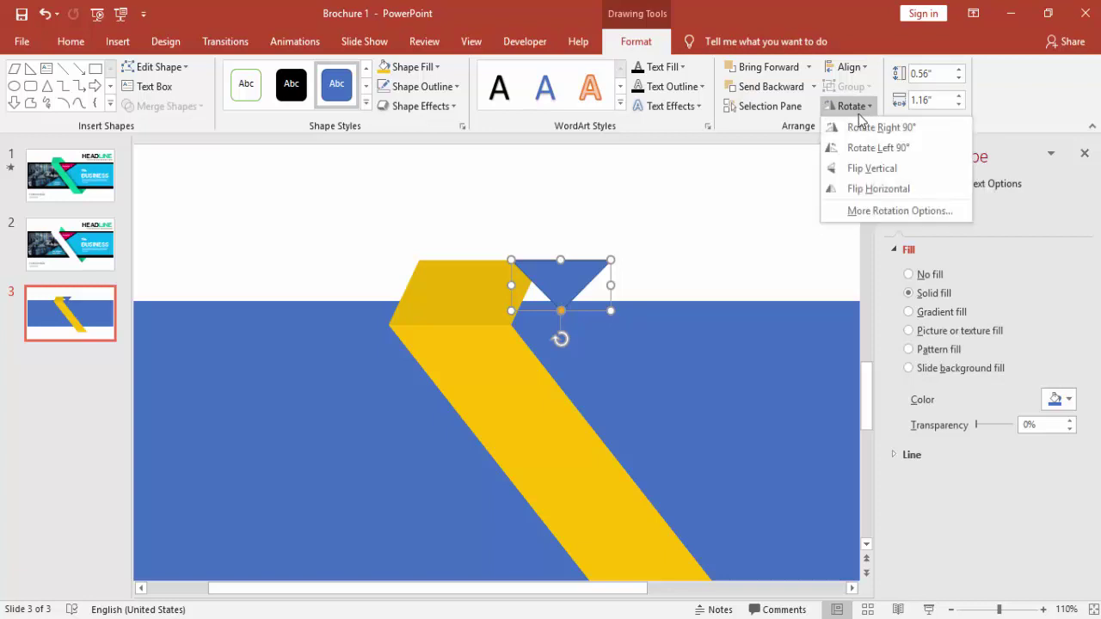
left_click(867, 169)
left_click_drag(562, 303, 541, 302)
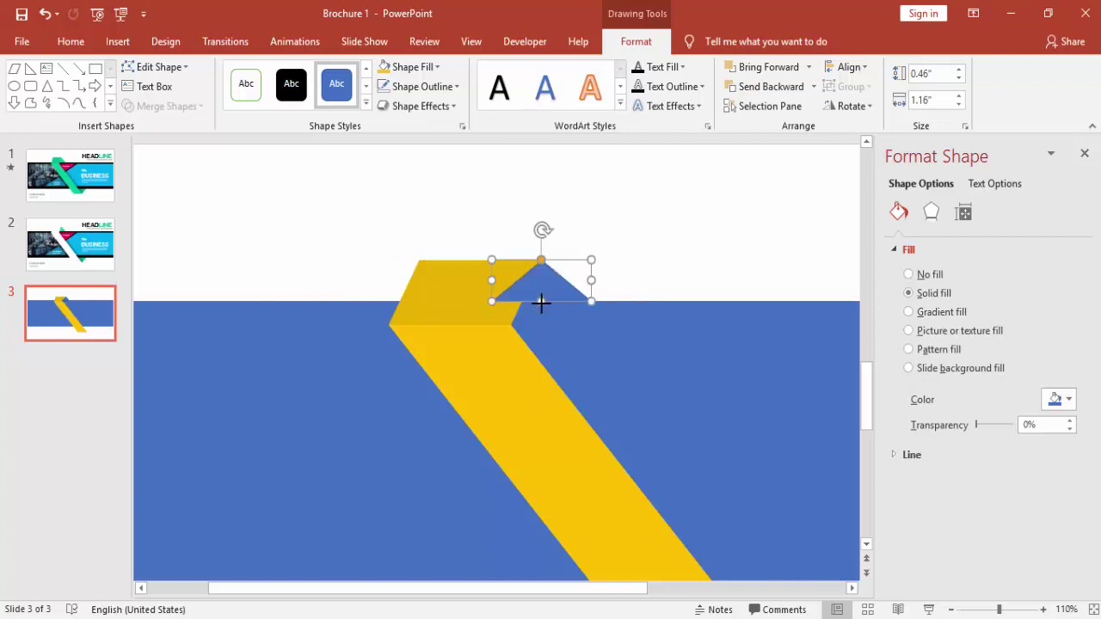
Fill the triangle yellow, remove its outline, and send it one layer backward
left_click(383, 67)
left_click(455, 86)
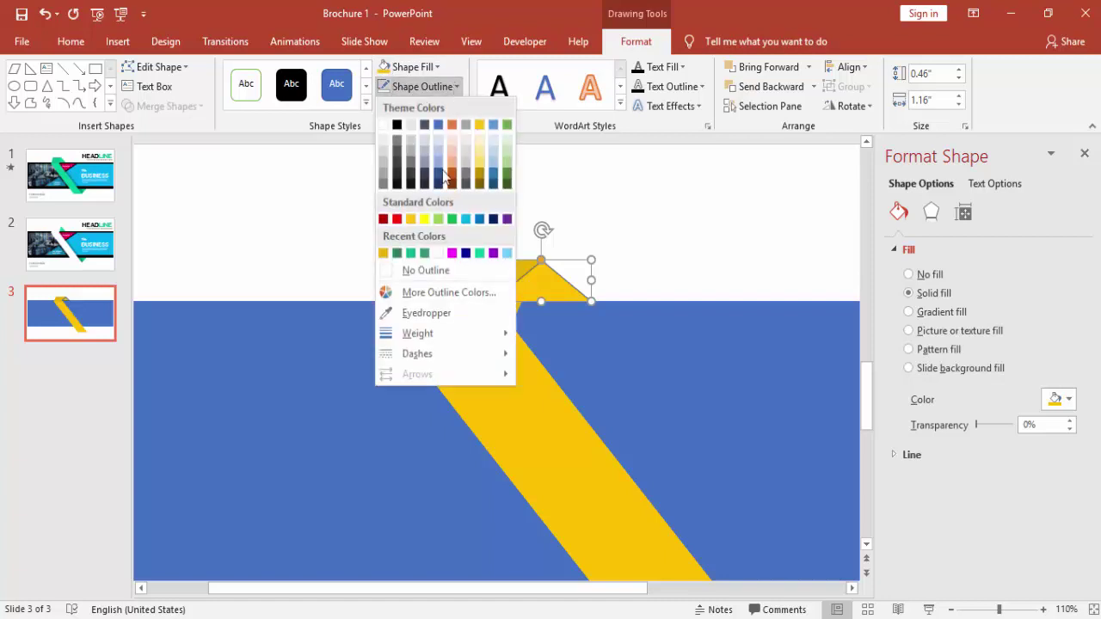
left_click(428, 270)
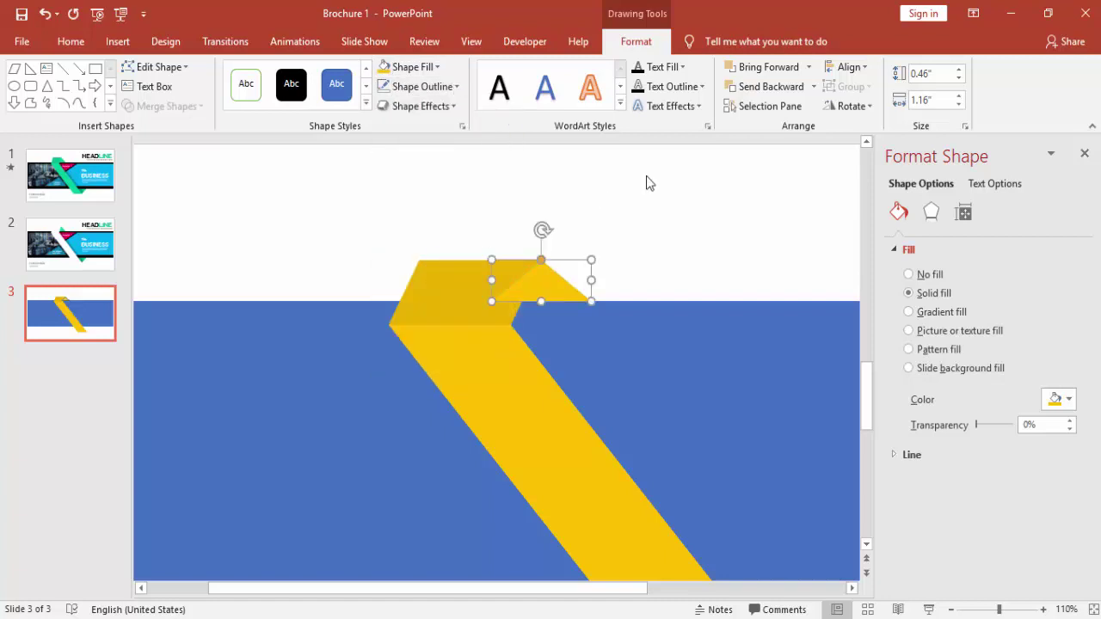
left_click(813, 86)
left_click(795, 109)
left_click(549, 278)
left_click(549, 279)
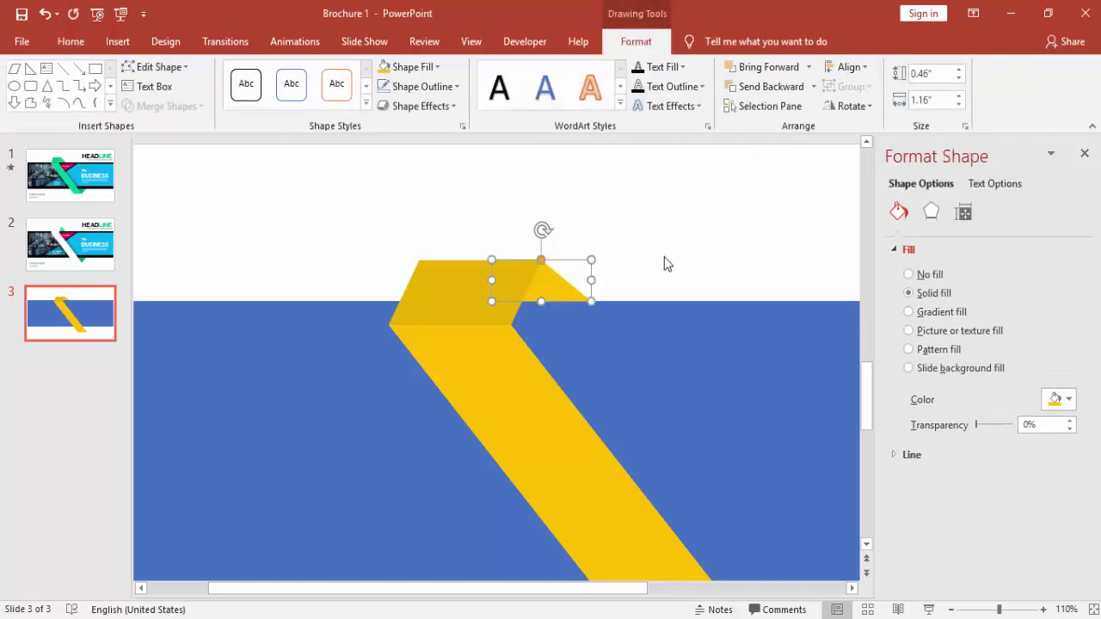
Duplicate the small triangle to the stripe's lower end, fill it darker yellow and enlarge it
left_click_drag(543, 288, 688, 449, "ctrl")
scroll(688, 449, "down", 5)
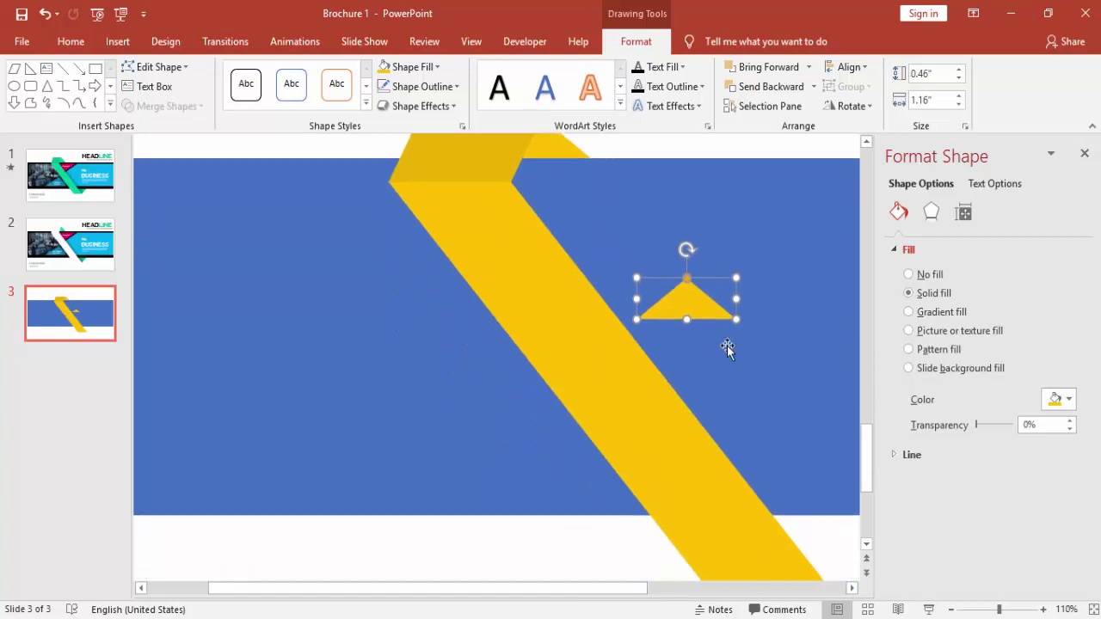
left_click_drag(668, 258, 789, 500)
left_click_drag(645, 594, 721, 596)
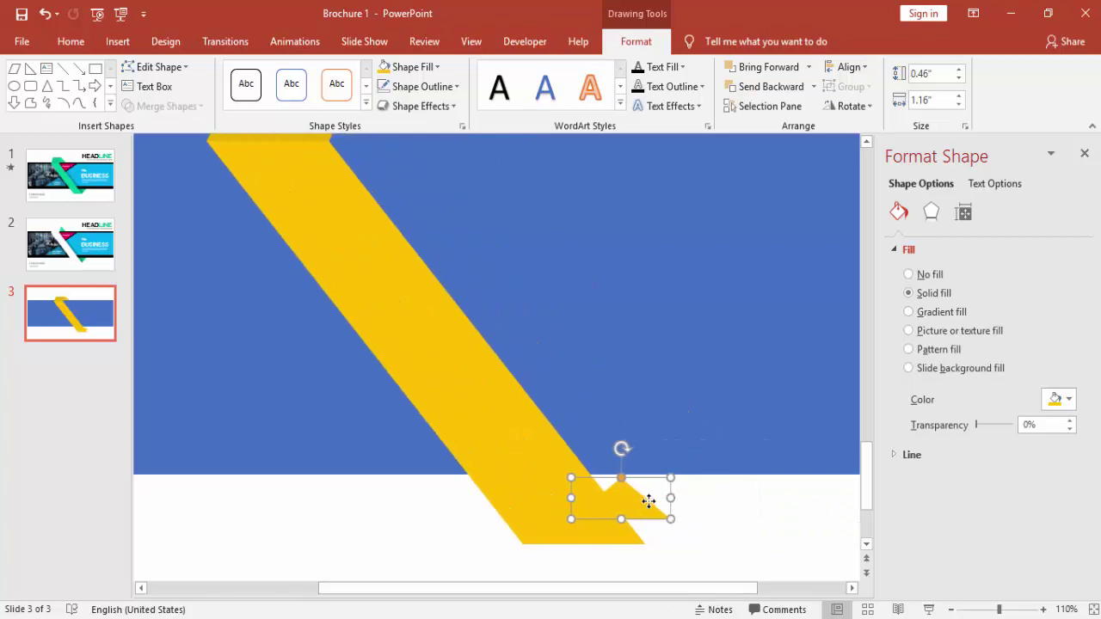
left_click_drag(648, 502, 669, 497)
left_click(1071, 401)
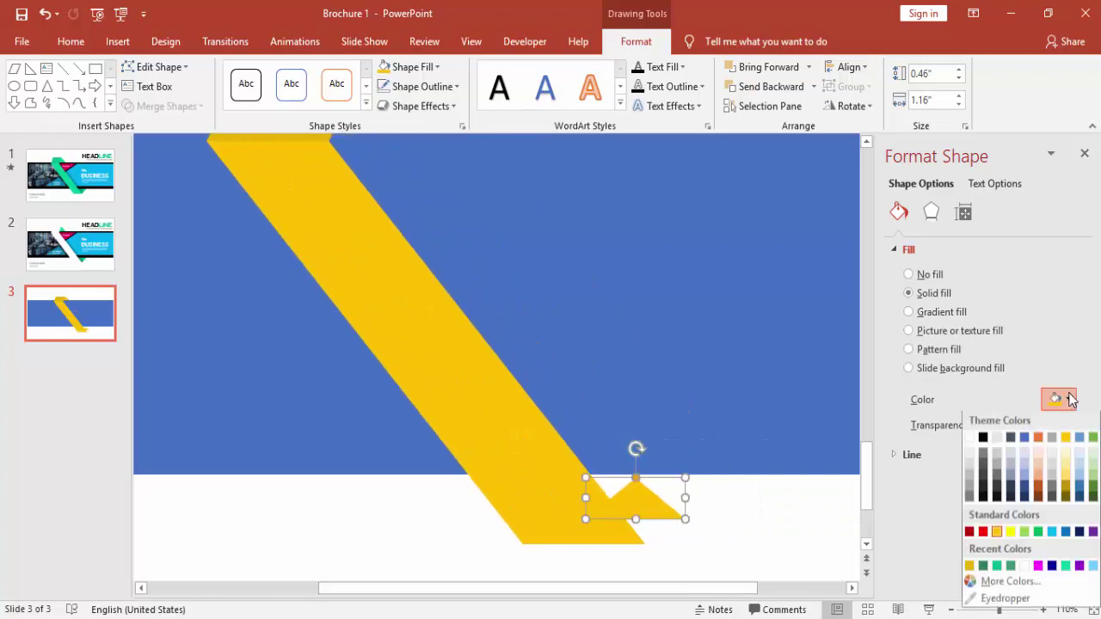
left_click(969, 567)
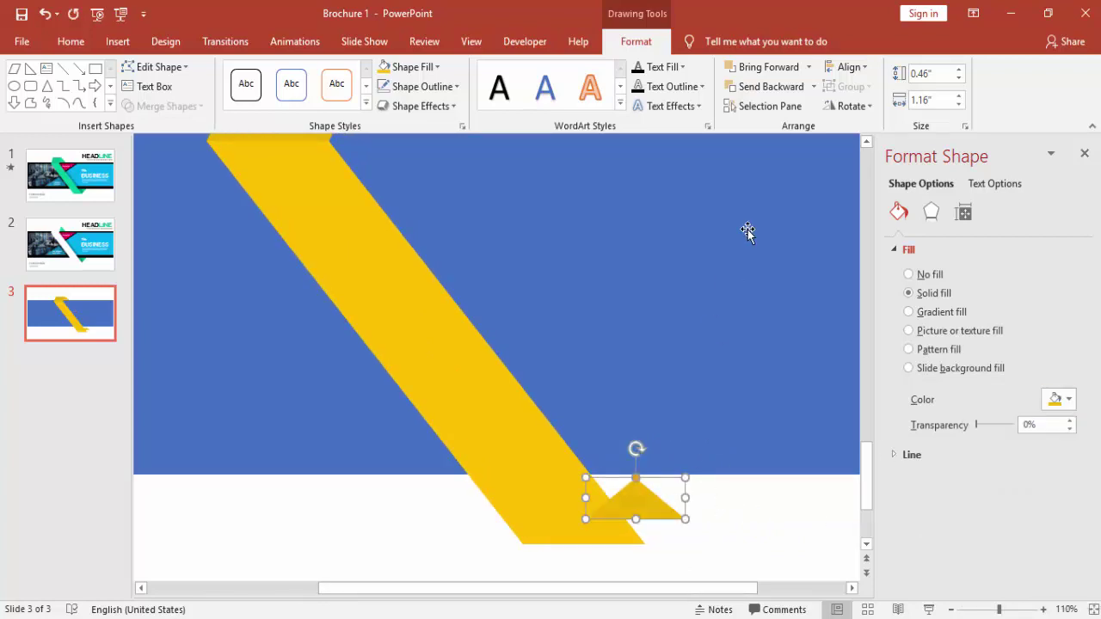
left_click_drag(685, 519, 702, 544)
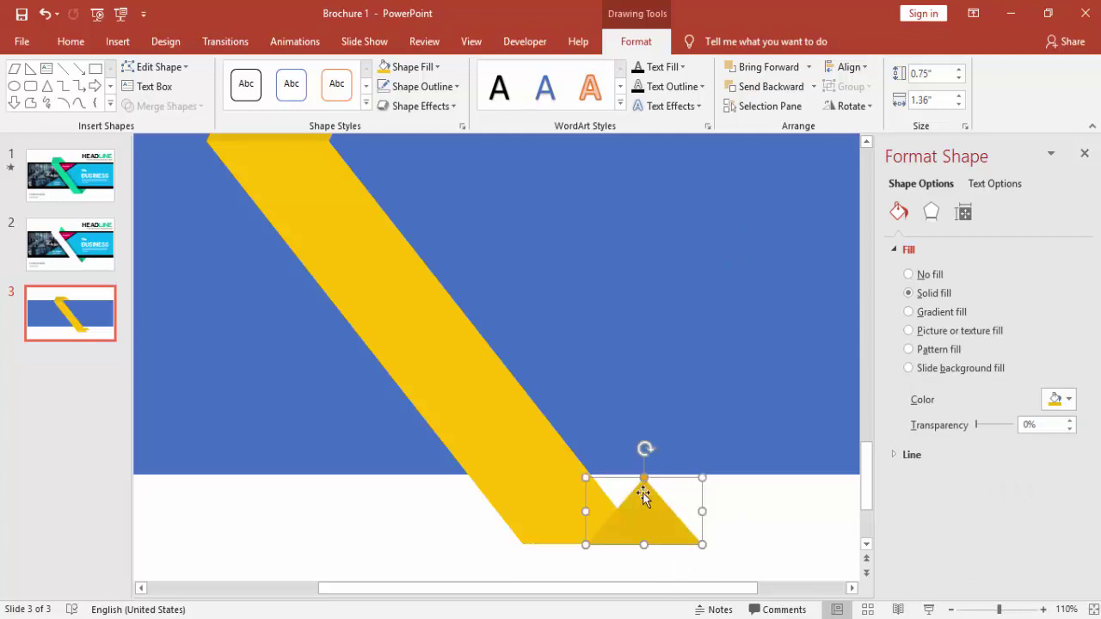
Flip the triangle vertically, stretch its top to the band's edge, and send it to back
left_click(850, 108)
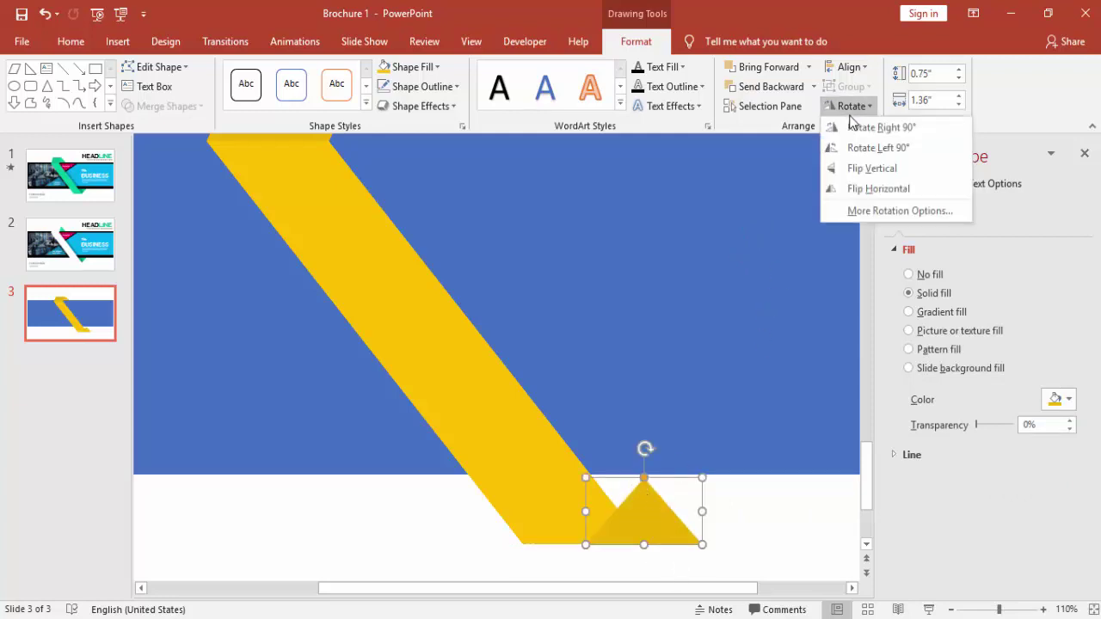
left_click(868, 175)
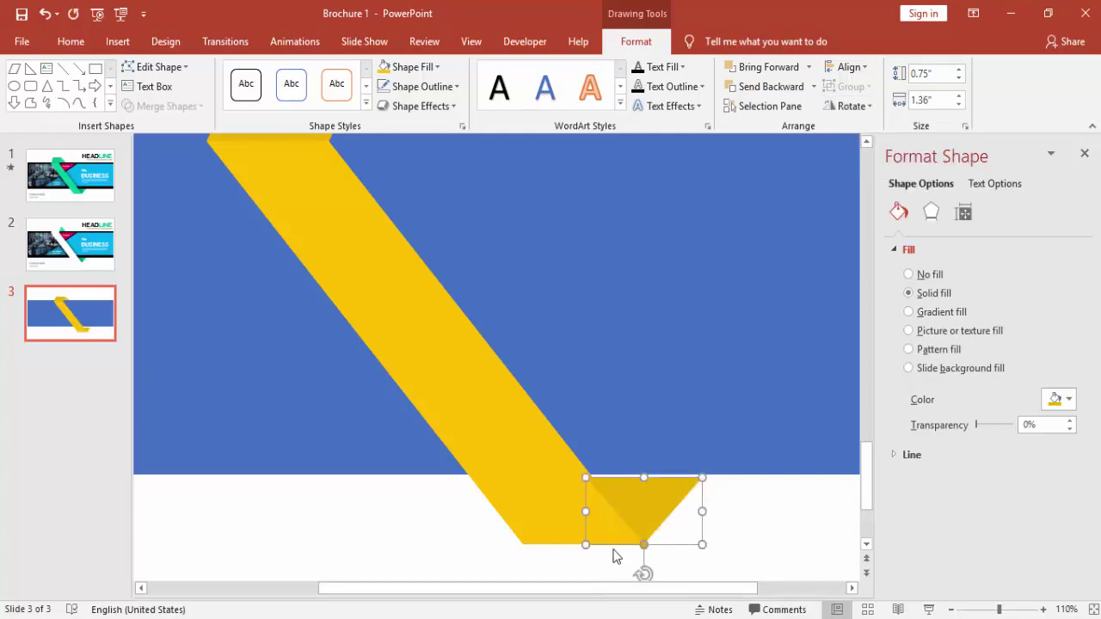
left_click_drag(645, 476, 645, 472)
left_click(732, 507)
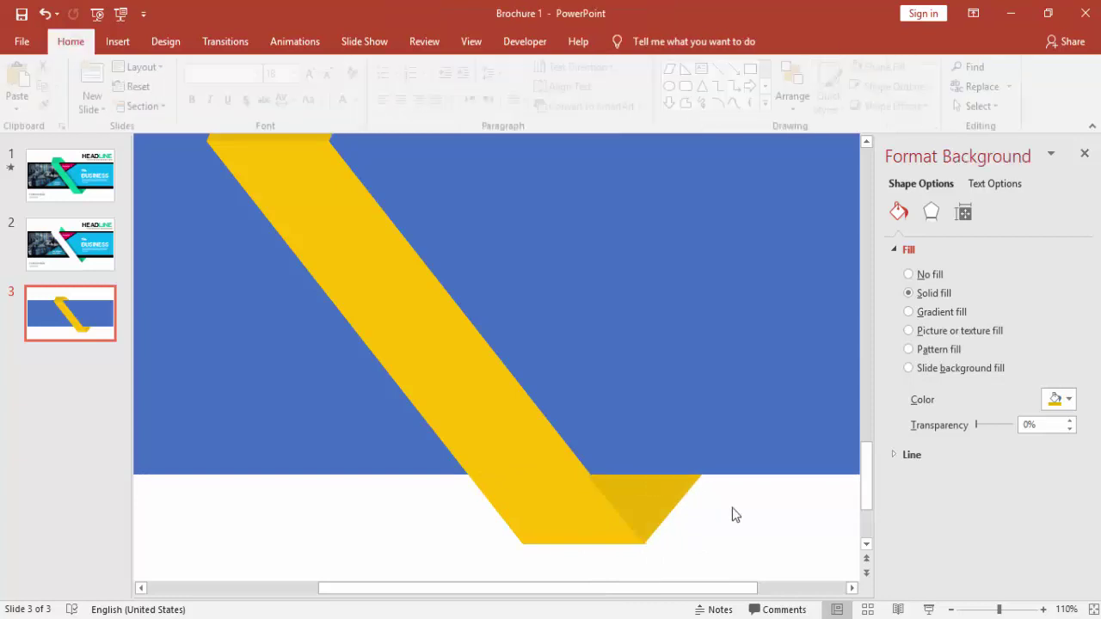
left_click(662, 501)
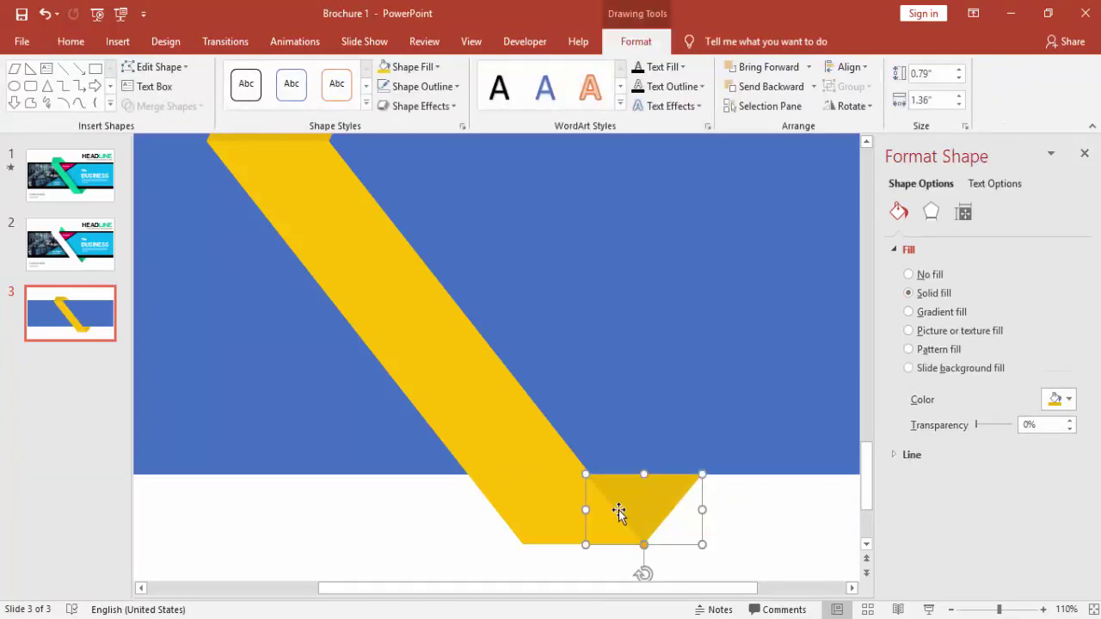
left_click(814, 86)
left_click(790, 130)
left_click(737, 508)
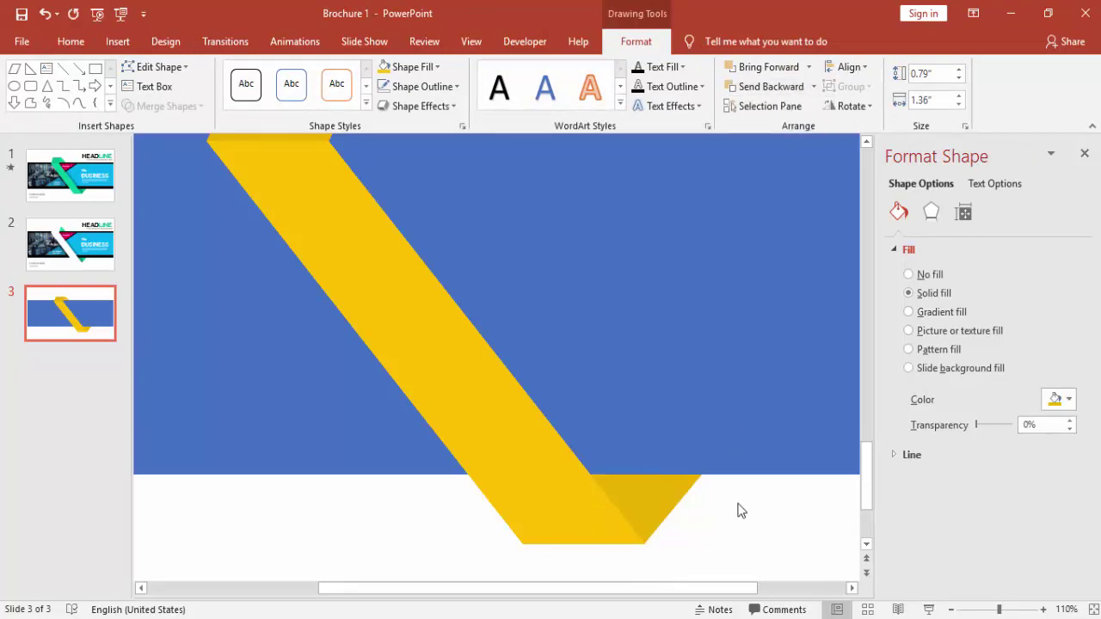
Move the top yellow parallelogram higher and stretch the small triangle up to its top edge
left_click(951, 609)
left_click(950, 609)
left_click(951, 608)
left_click(950, 609)
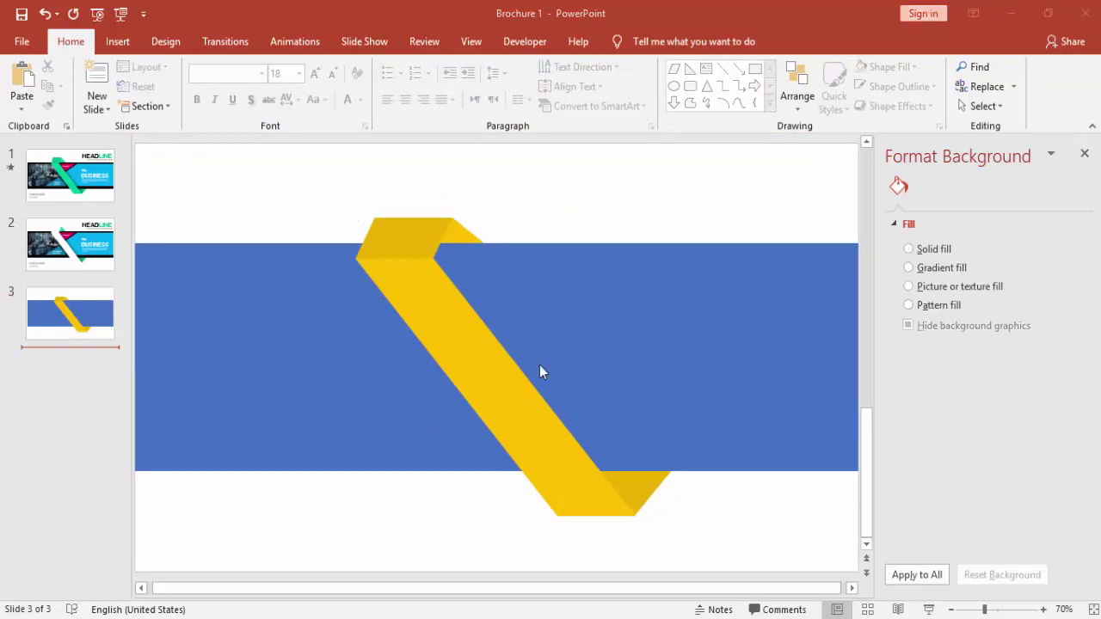
left_click(418, 231)
left_click_drag(405, 216, 404, 198)
left_click(465, 230)
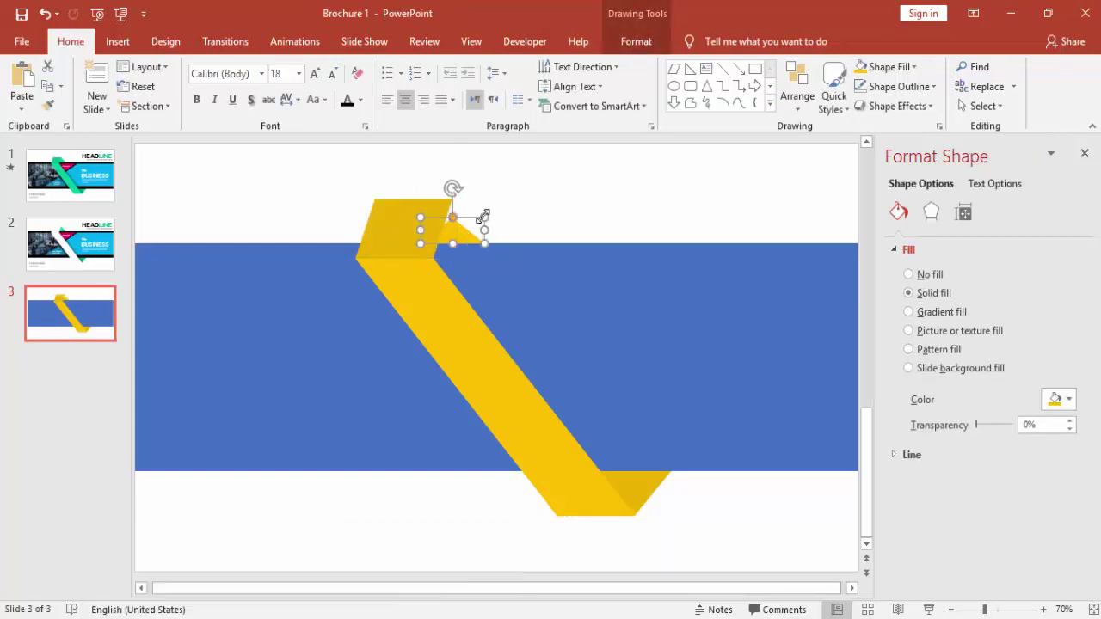
left_click_drag(484, 217, 485, 198)
left_click(540, 215)
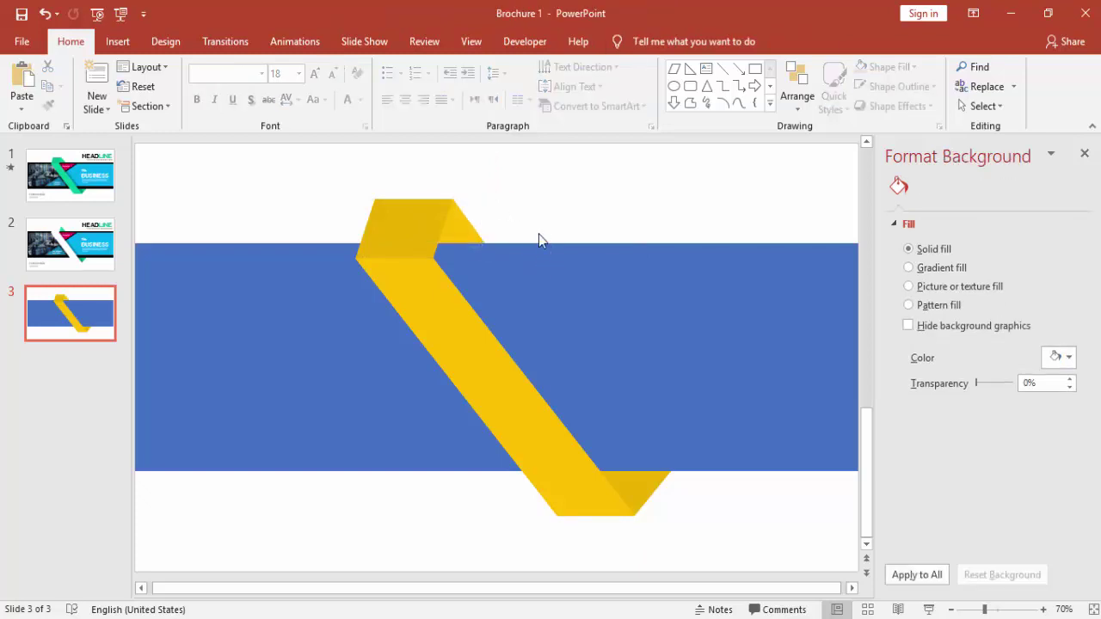
left_click(847, 592)
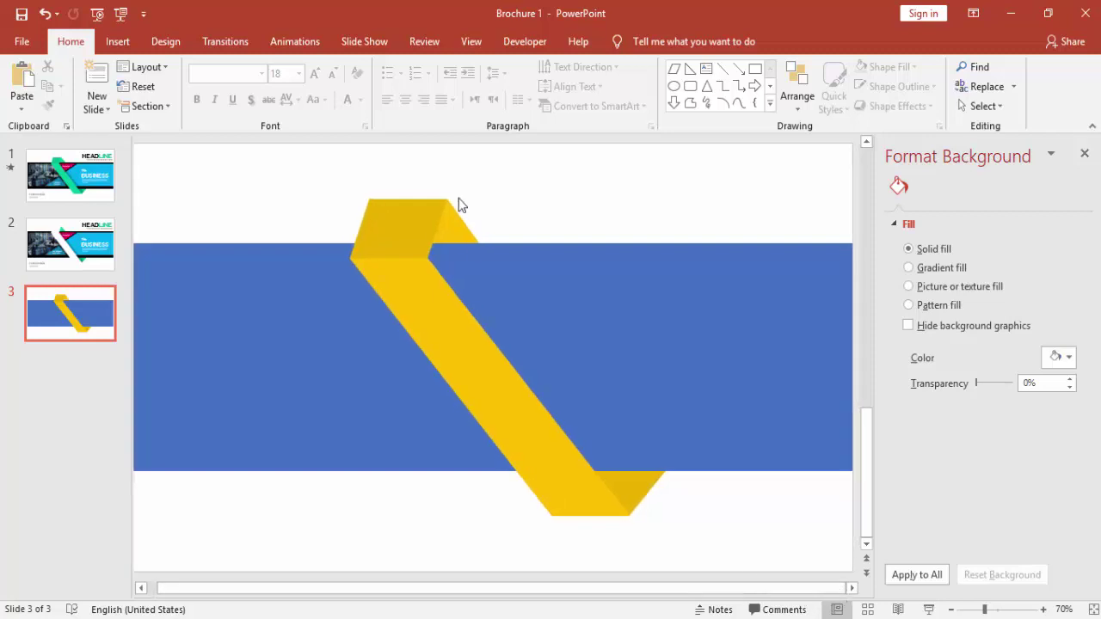
Draw a 3.1" by 4.62" light-blue, outline-free rectangle over the band's right part
left_click(117, 43)
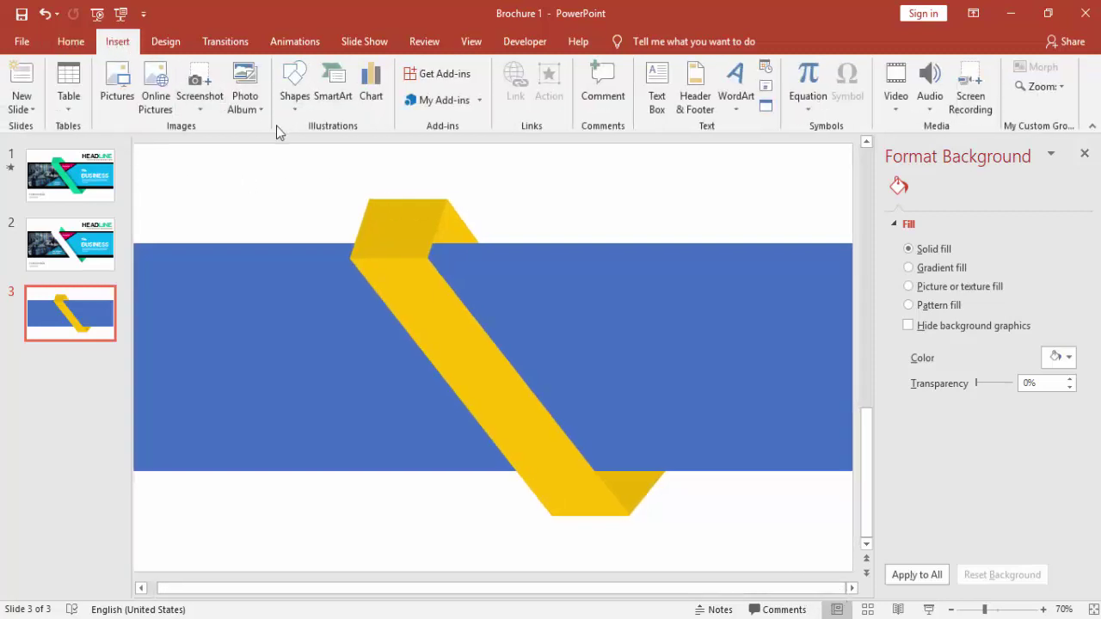
left_click(293, 110)
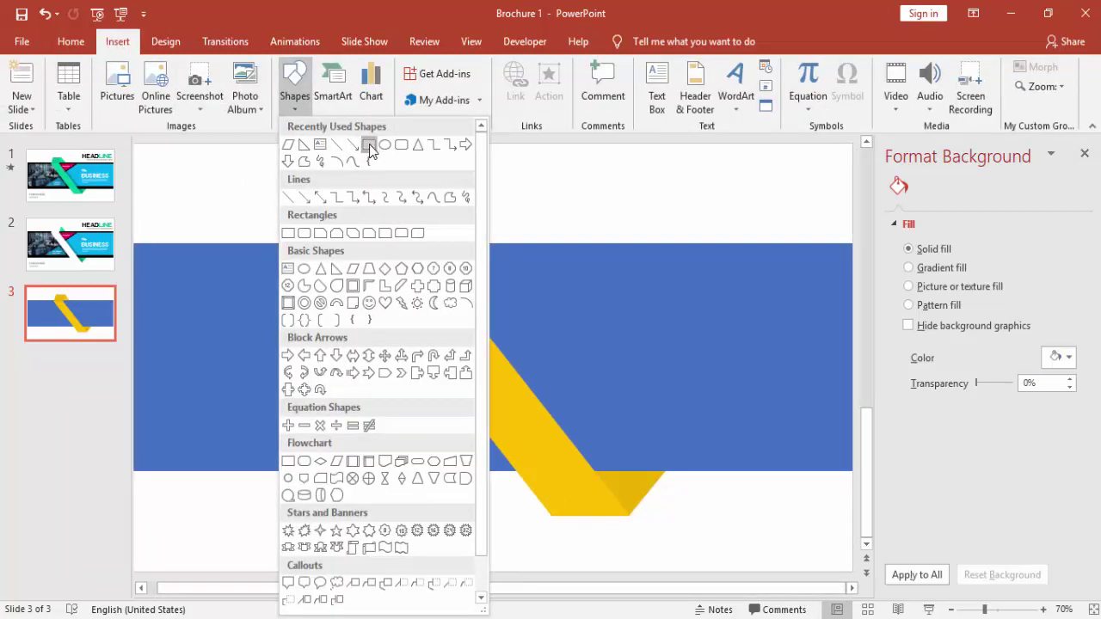
left_click(369, 145)
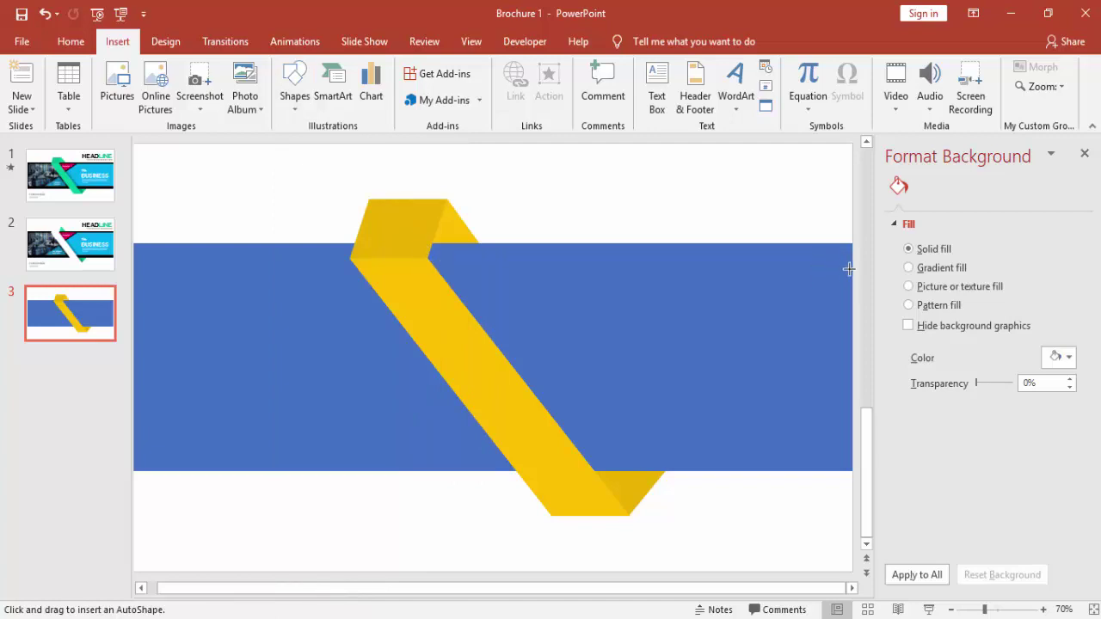
left_click_drag(850, 270, 697, 440)
left_click_drag(622, 434, 602, 436)
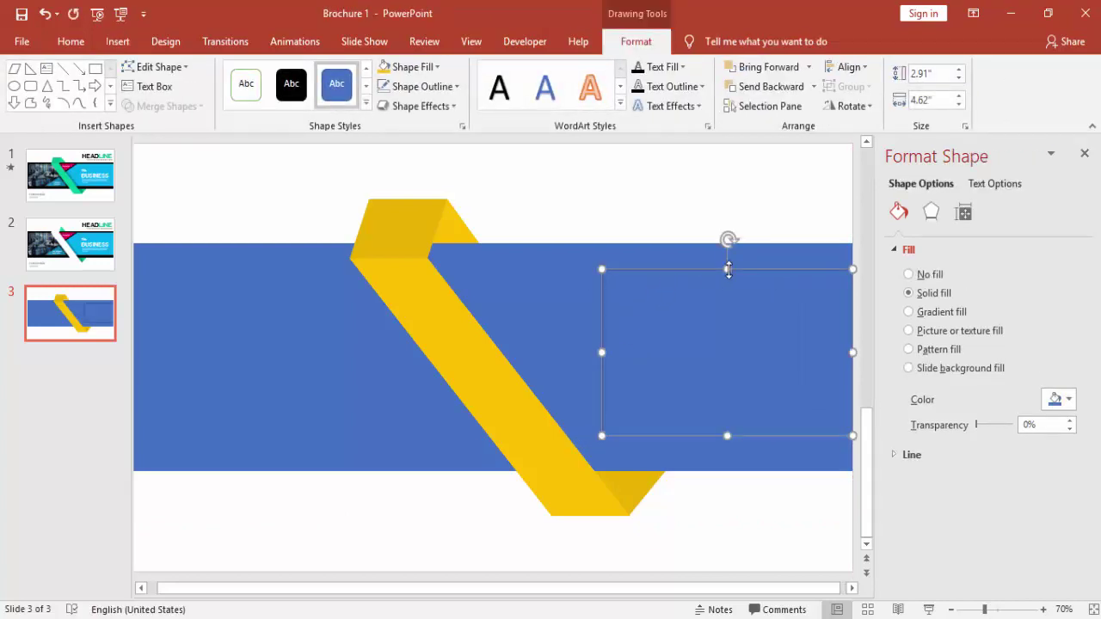
left_click_drag(725, 267, 722, 258)
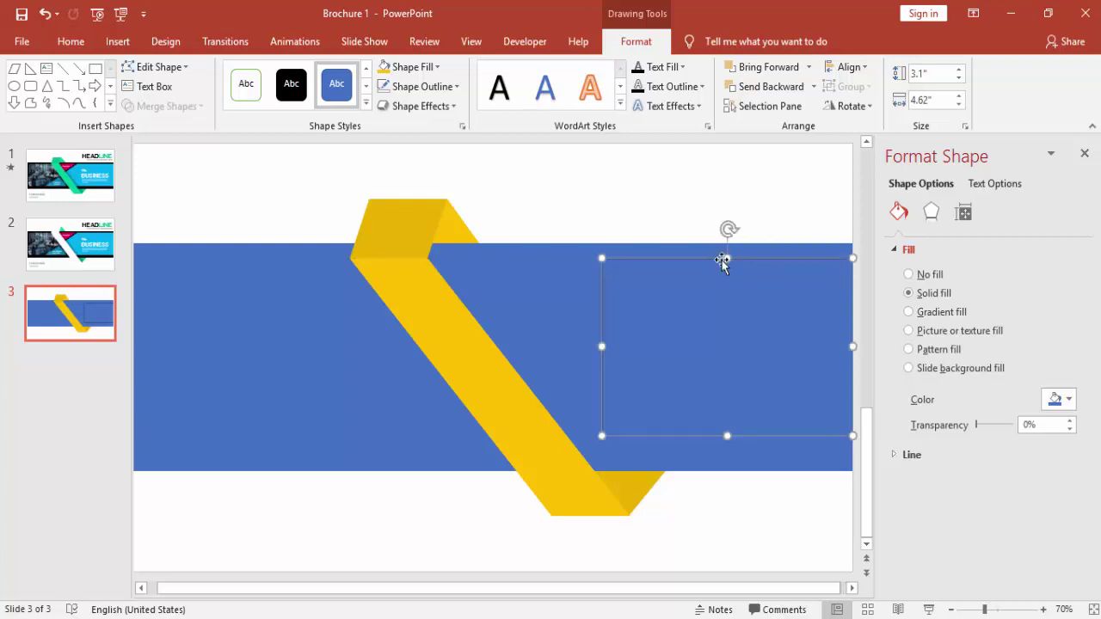
left_click(409, 67)
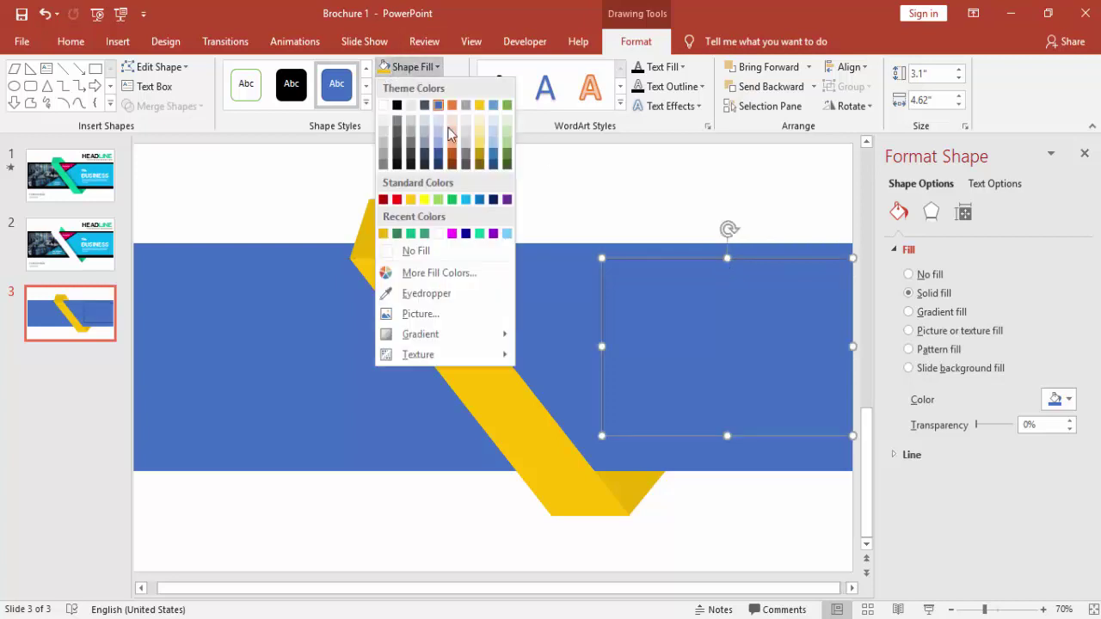
left_click(465, 199)
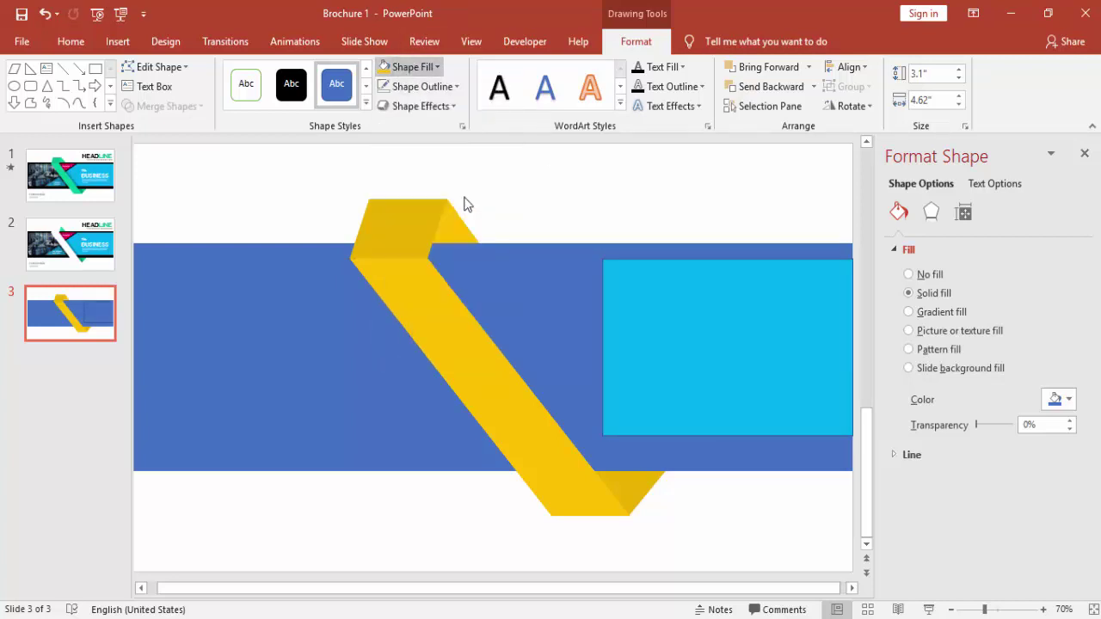
left_click(454, 87)
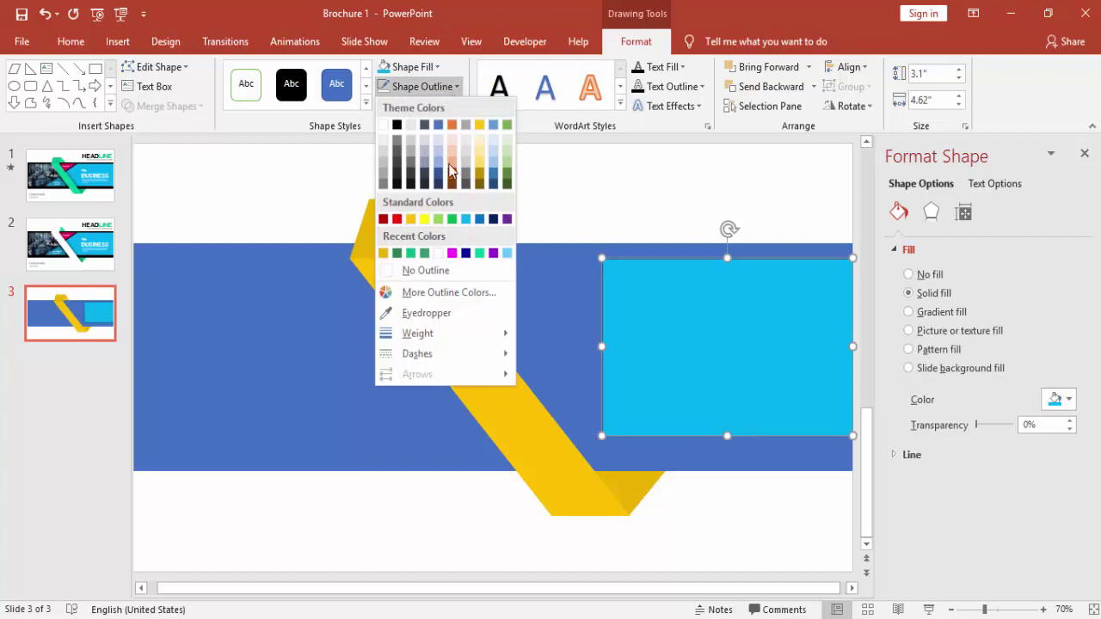
left_click(445, 267)
left_click(578, 183)
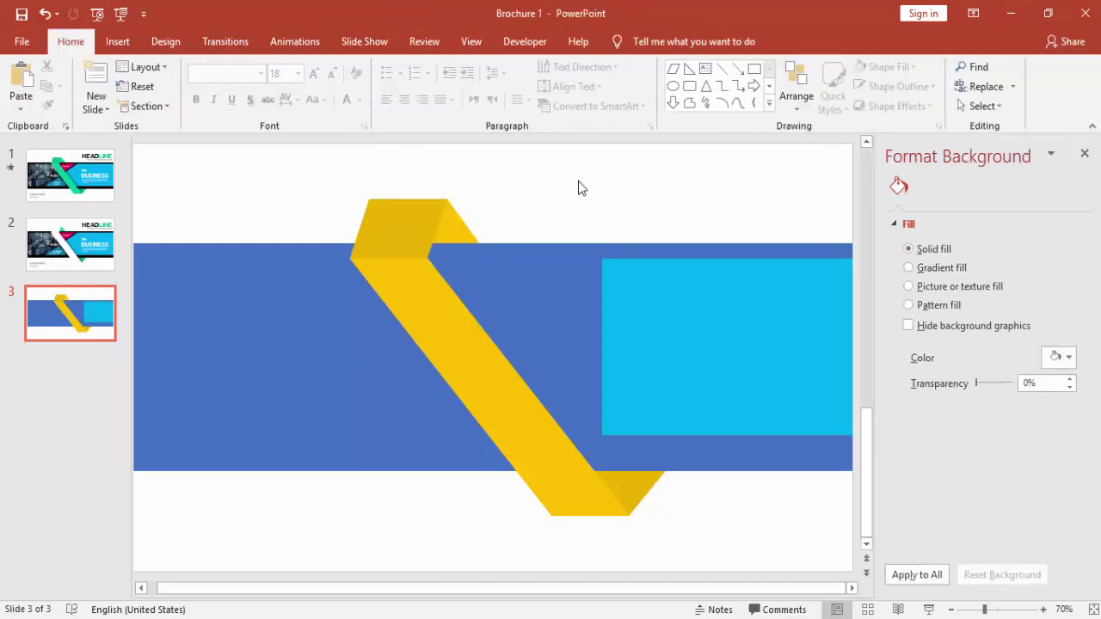
Draw a right triangle left of the cyan rectangle, with cyan fill and no outline
left_click(117, 41)
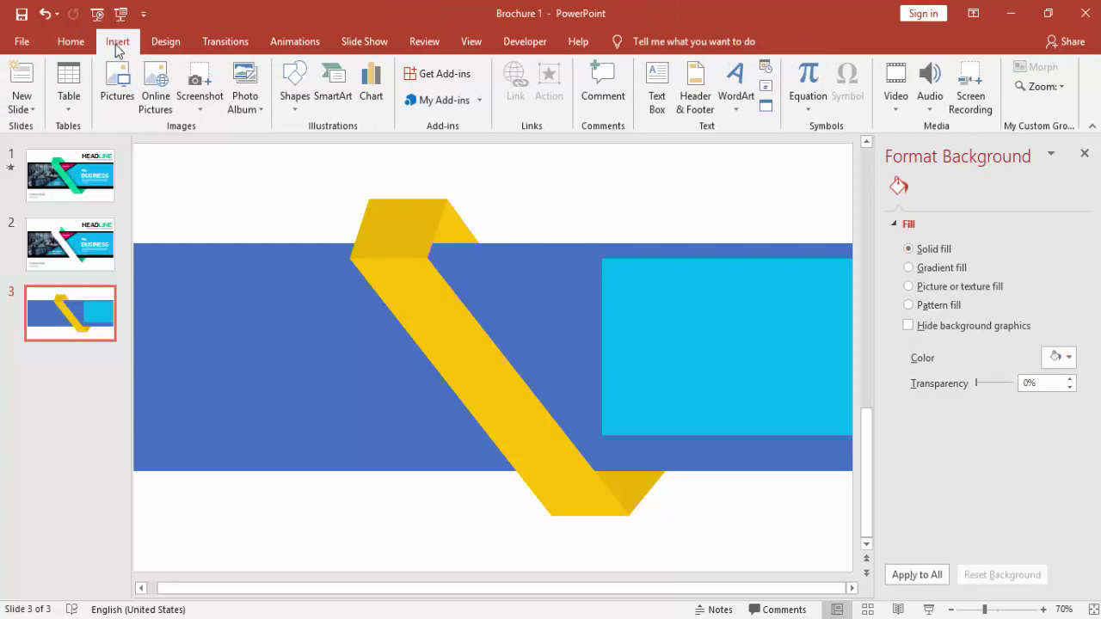
left_click(296, 96)
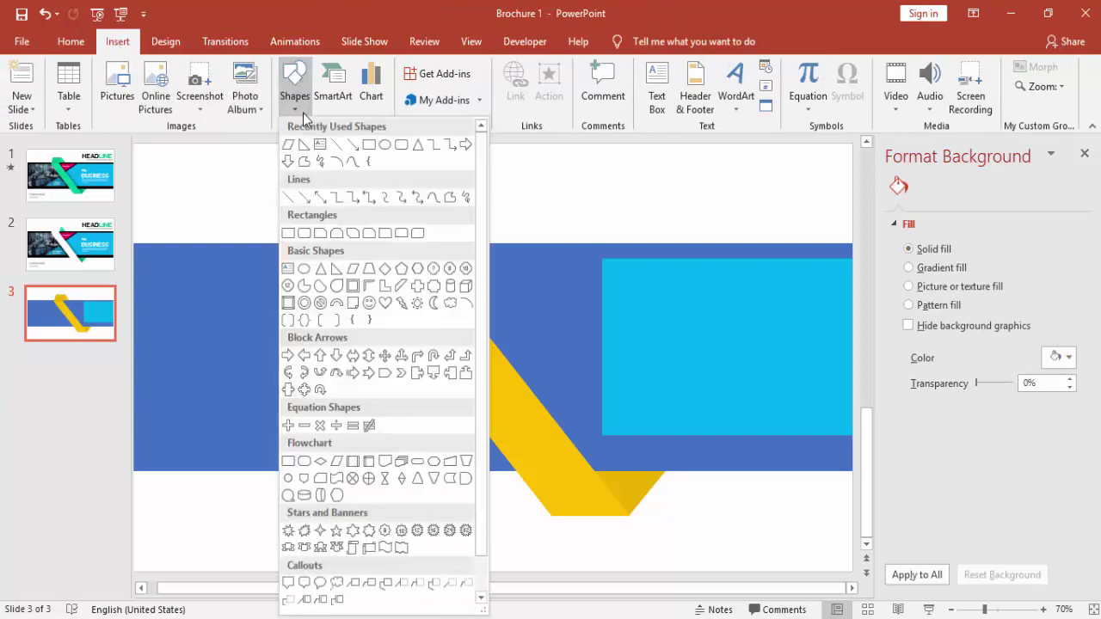
left_click(336, 273)
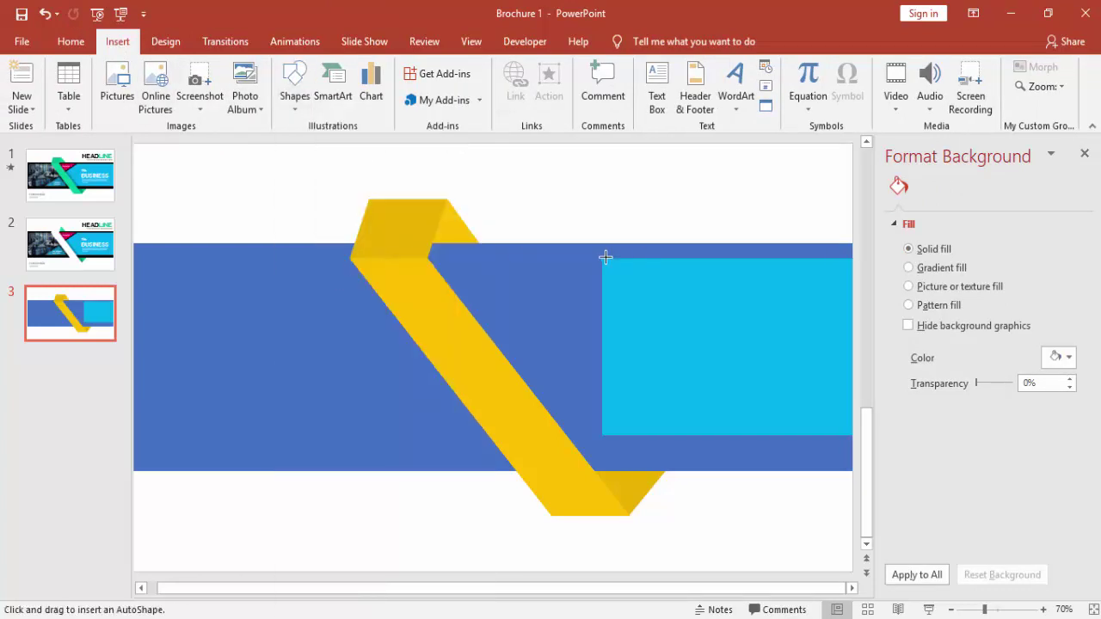
left_click_drag(602, 256, 453, 436)
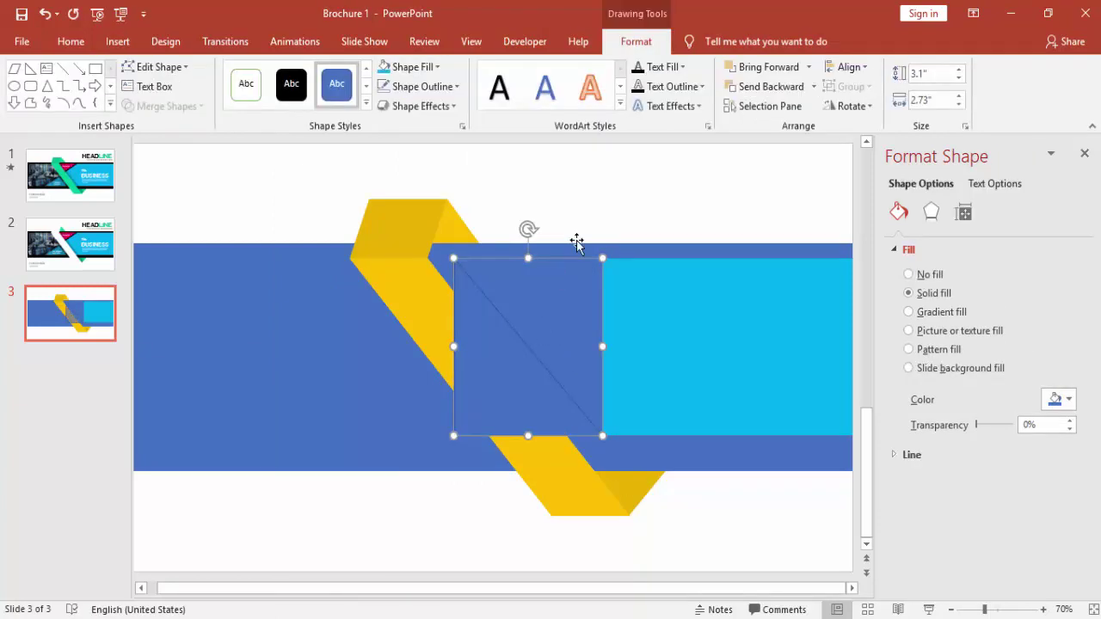
left_click(384, 67)
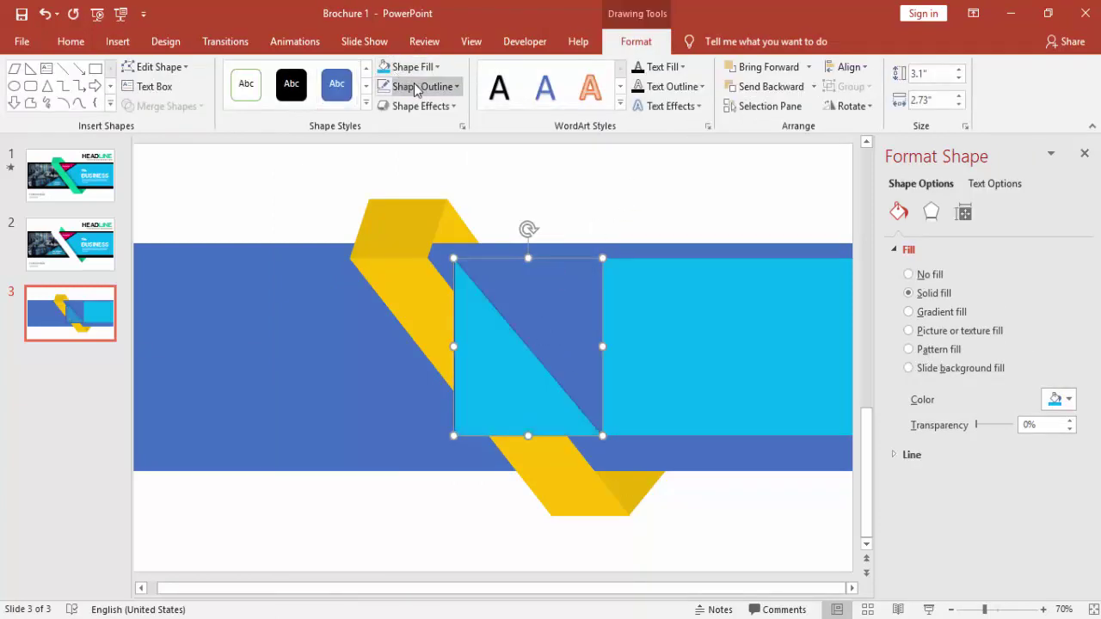
left_click(422, 86)
left_click(423, 270)
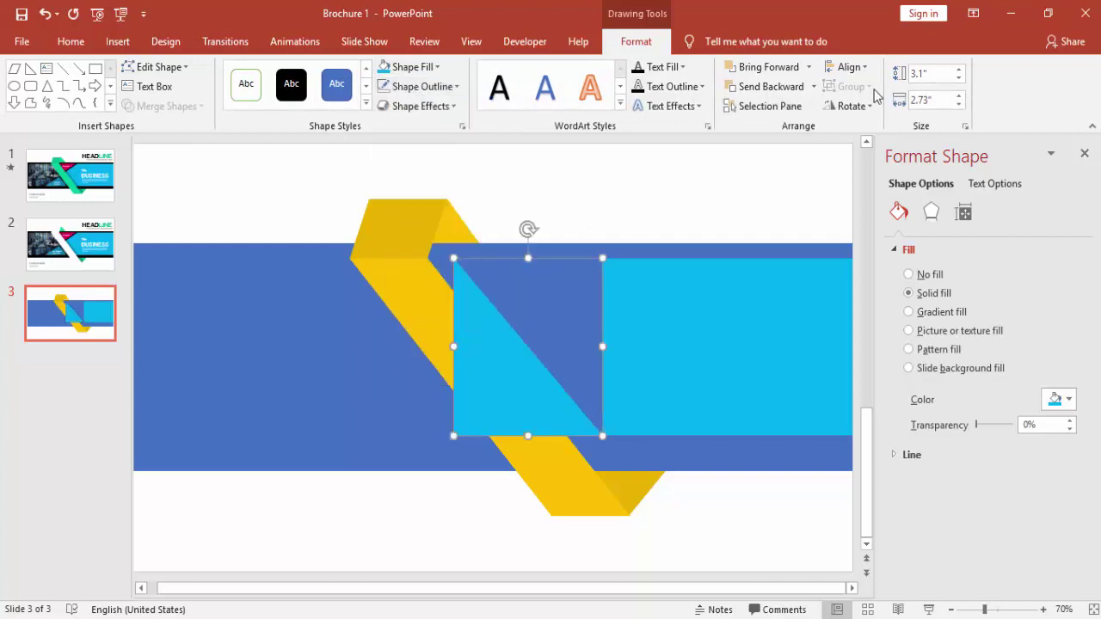
Rotate the triangle 90° left, set it against the rectangle and stretch its point leftward
left_click(851, 106)
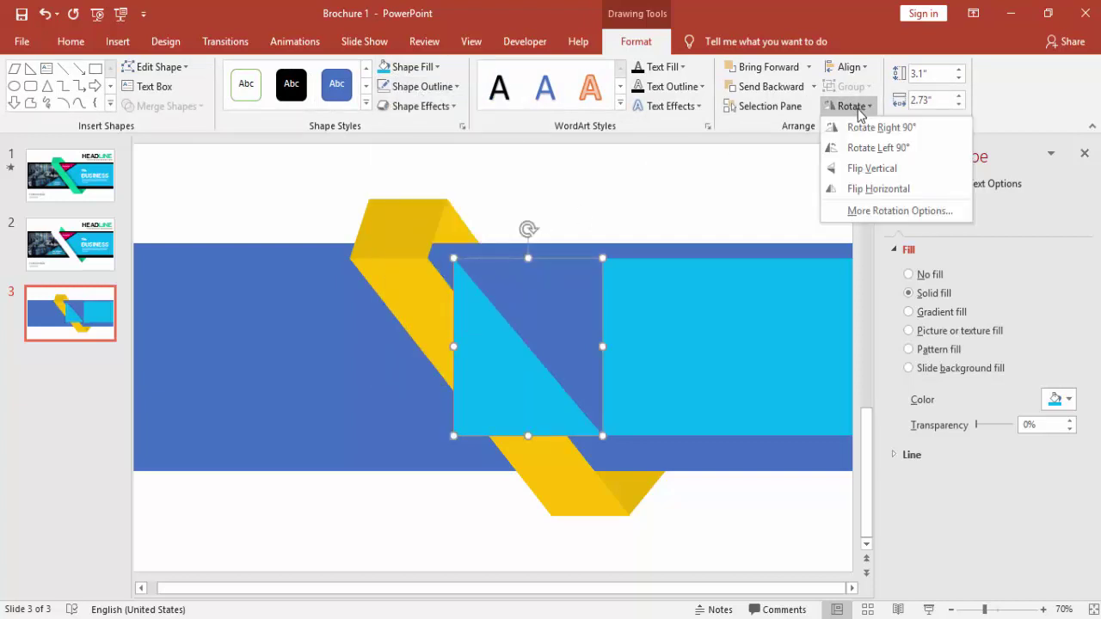
left_click(871, 155)
left_click_drag(579, 359, 560, 342)
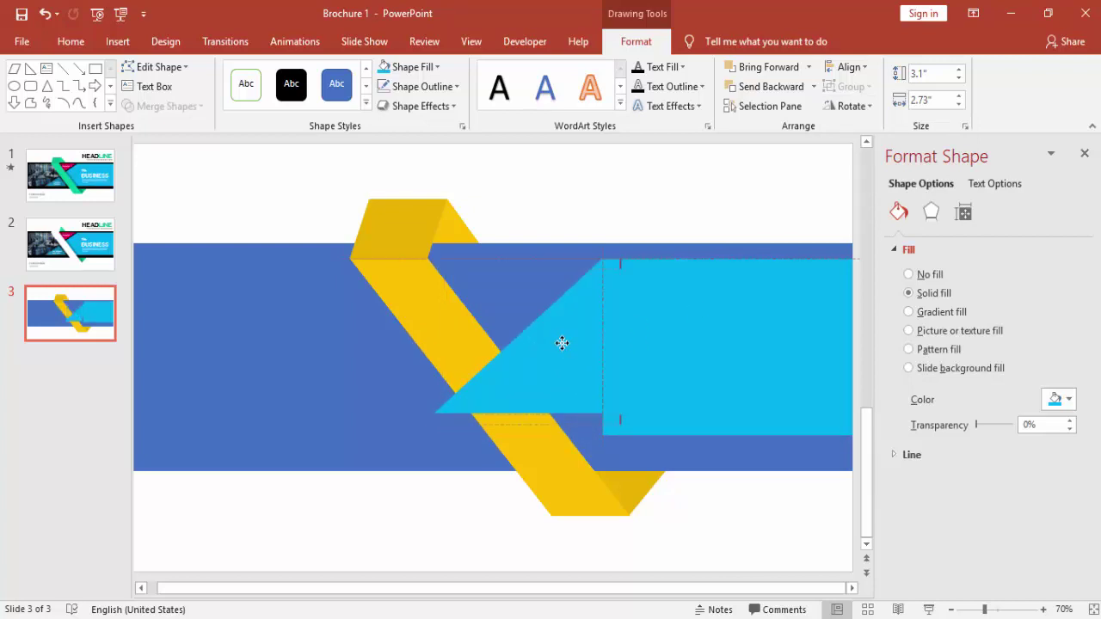
left_click_drag(517, 414, 519, 435)
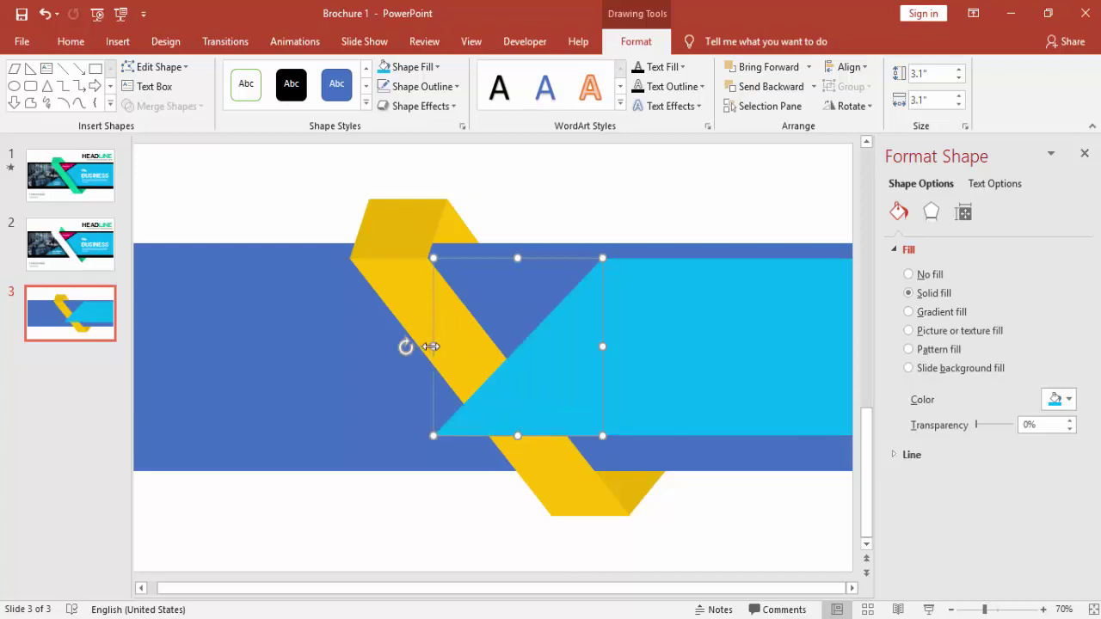
left_click_drag(433, 346, 289, 389)
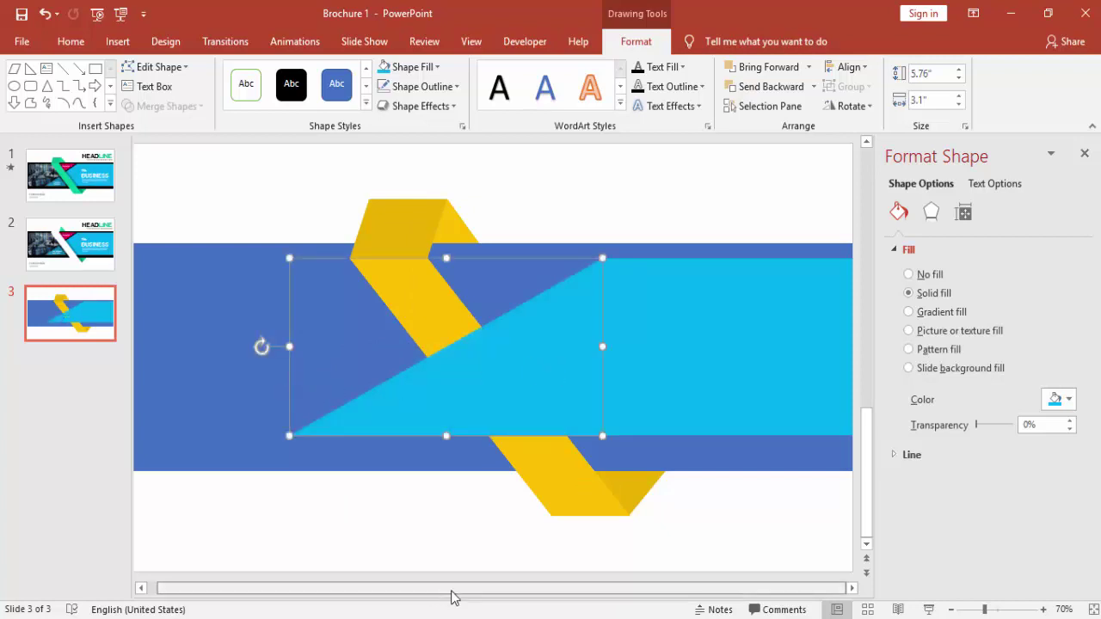
Extend the bottom edges of the rectangle and triangle so they line up
left_click(684, 413)
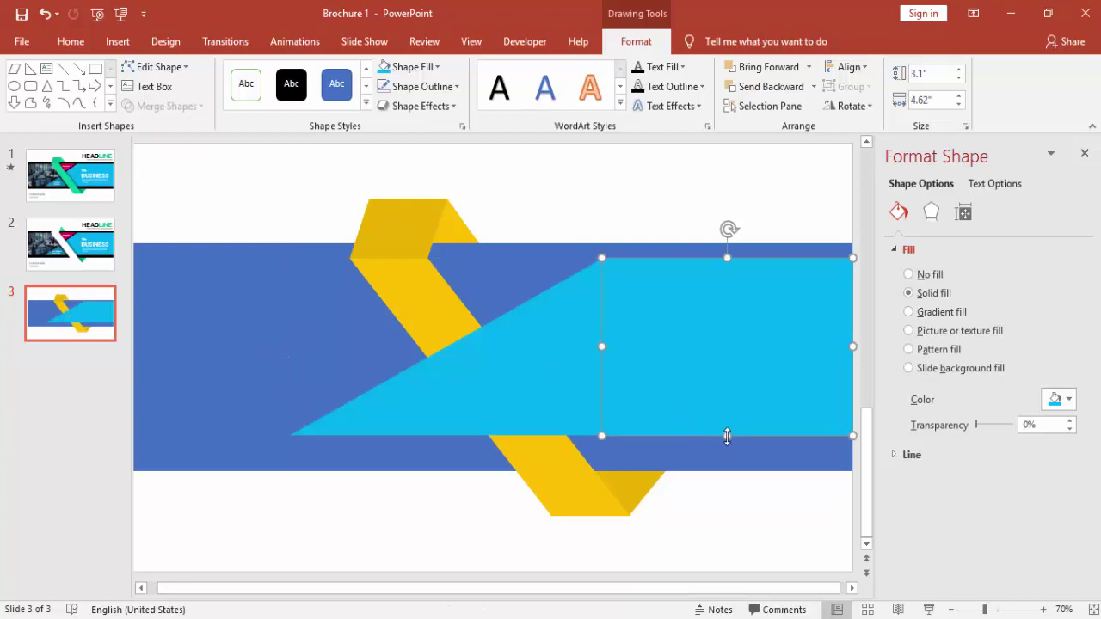
left_click_drag(725, 435, 720, 455)
left_click(554, 401)
left_click_drag(445, 436, 442, 455)
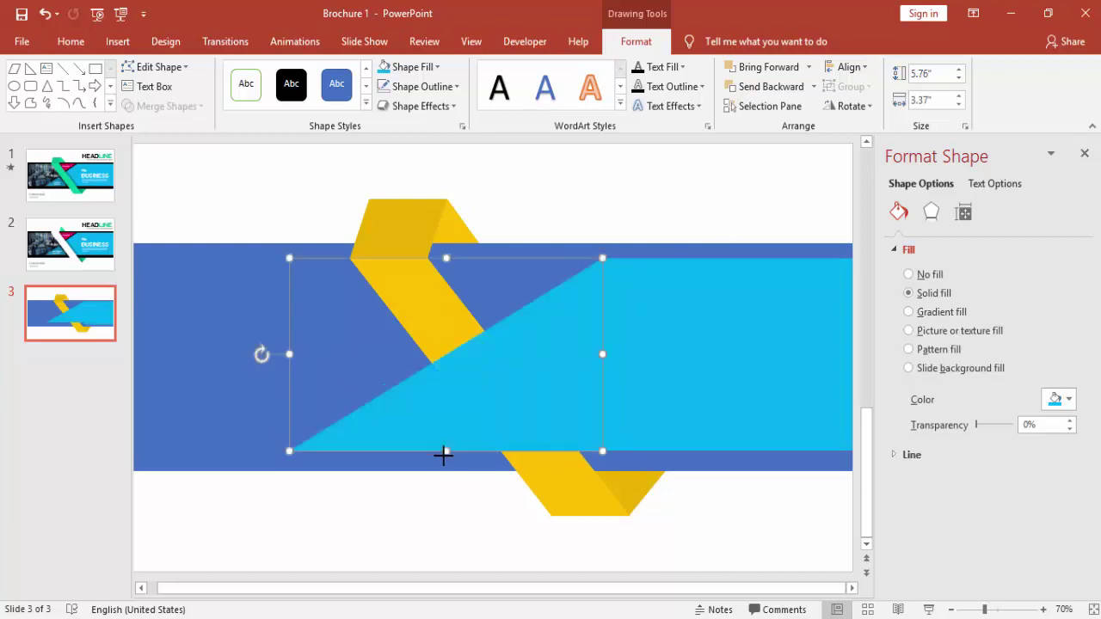
left_click(454, 520)
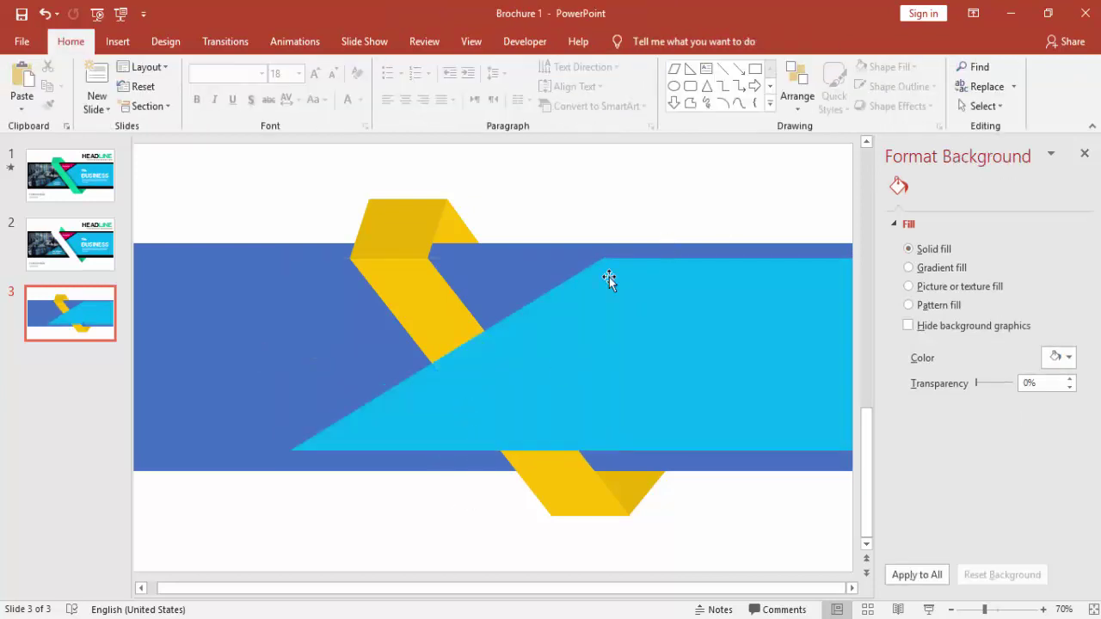
Place a copy of the cyan triangle at the lower left of the slide
left_click(553, 328)
left_click_drag(565, 351, 274, 450)
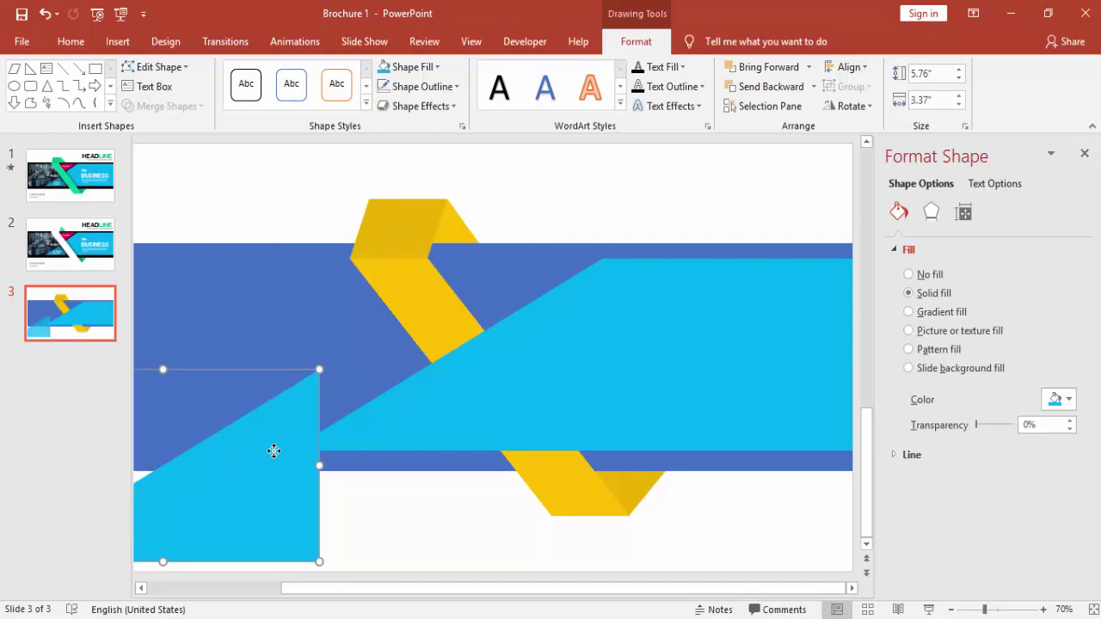
left_click(422, 514)
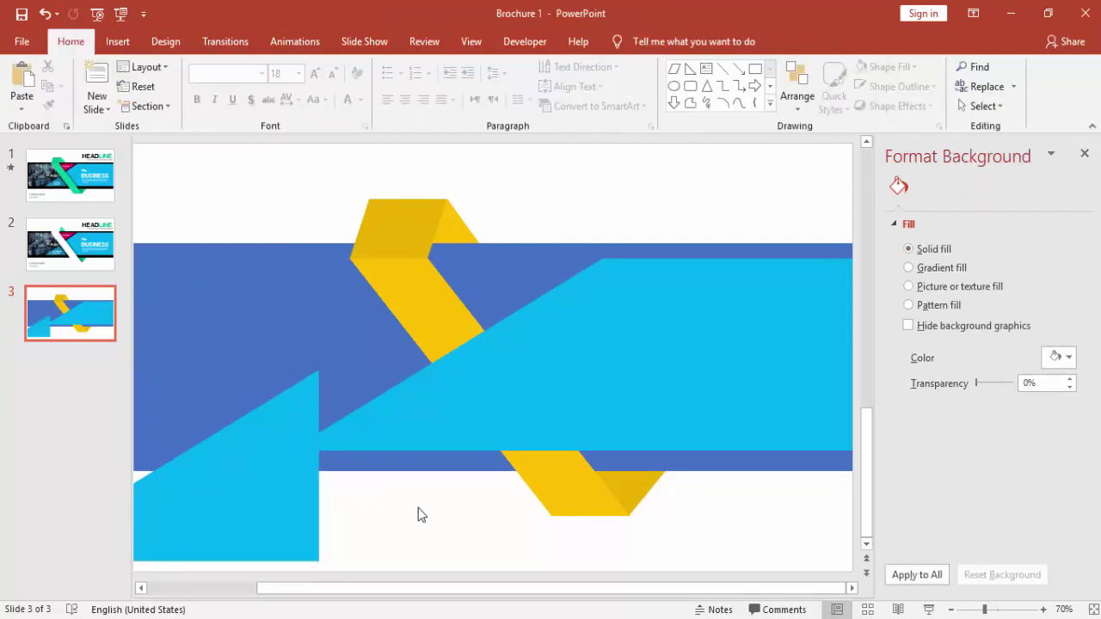
Union the cyan rectangle and wedge into one 10.38" by 3.37" band
left_click(687, 370)
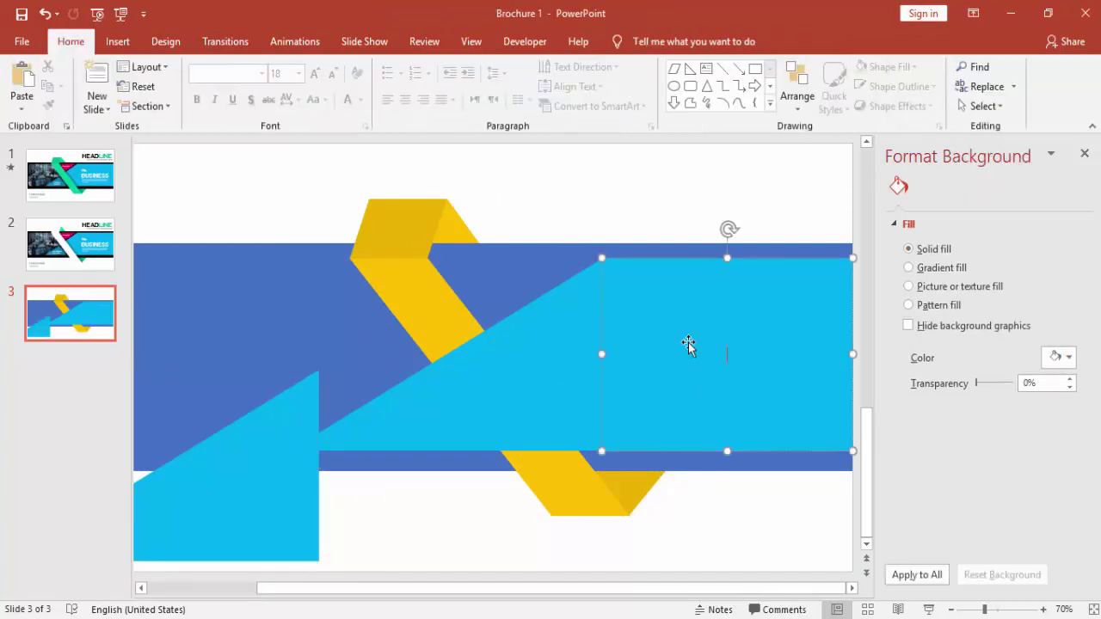
left_click(520, 385, "shift")
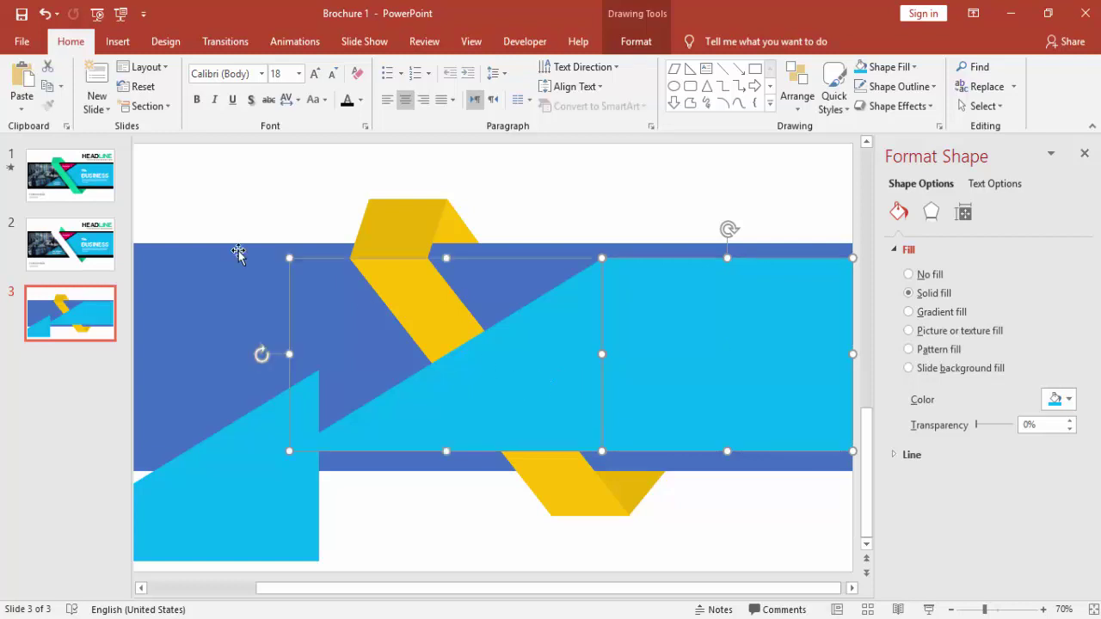
left_click(641, 42)
left_click(181, 108)
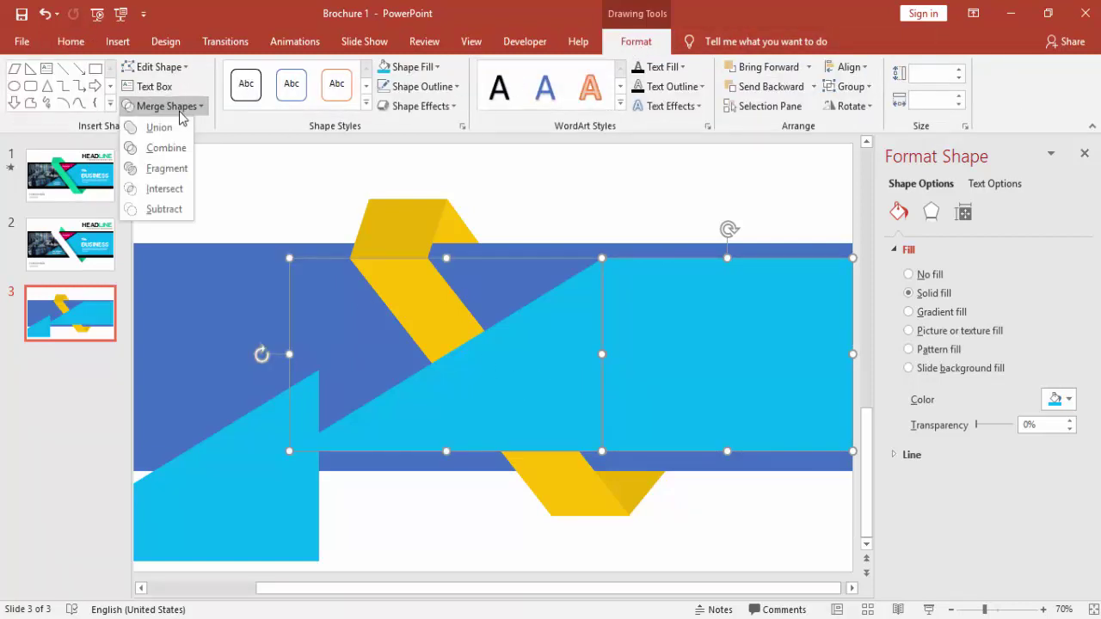
left_click(176, 130)
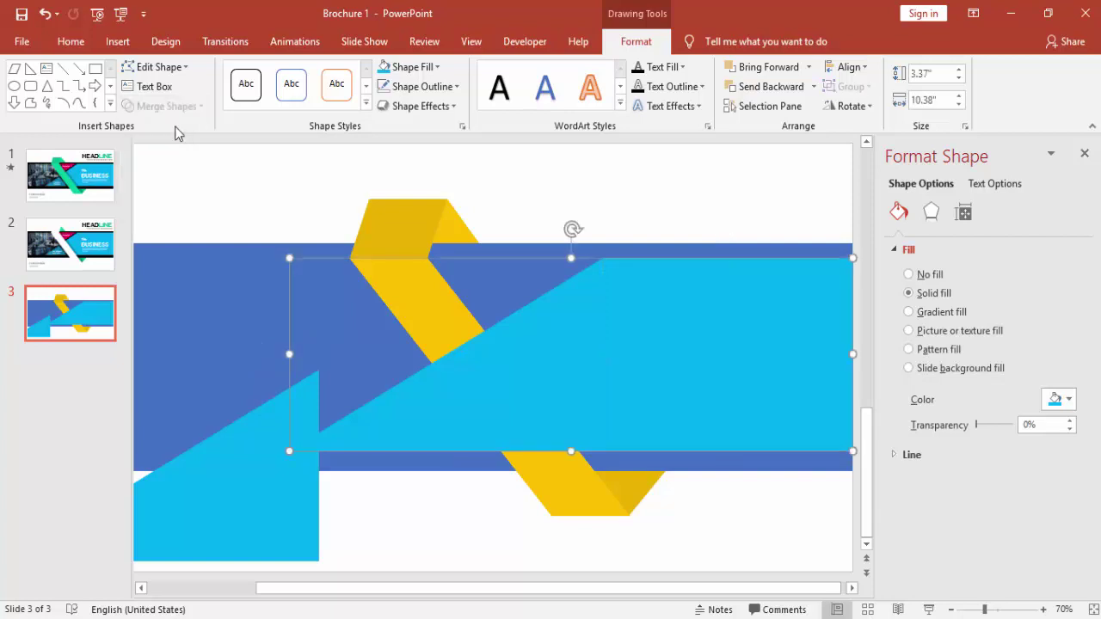
left_click(679, 514)
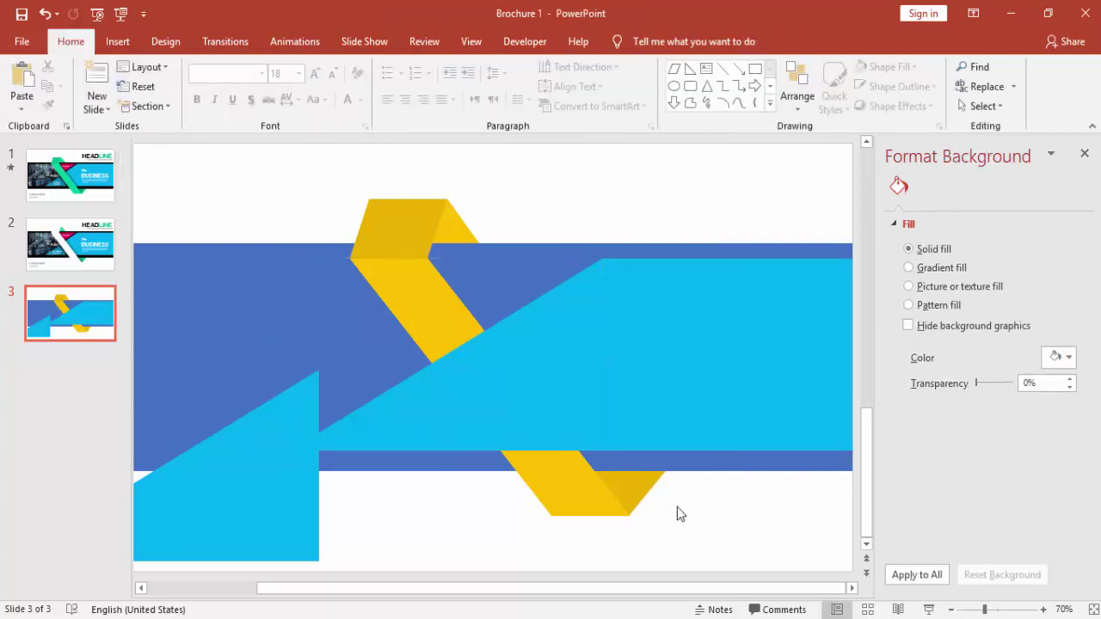
Draw a three-corner freeform shape over part of the merged cyan band
left_click(121, 43)
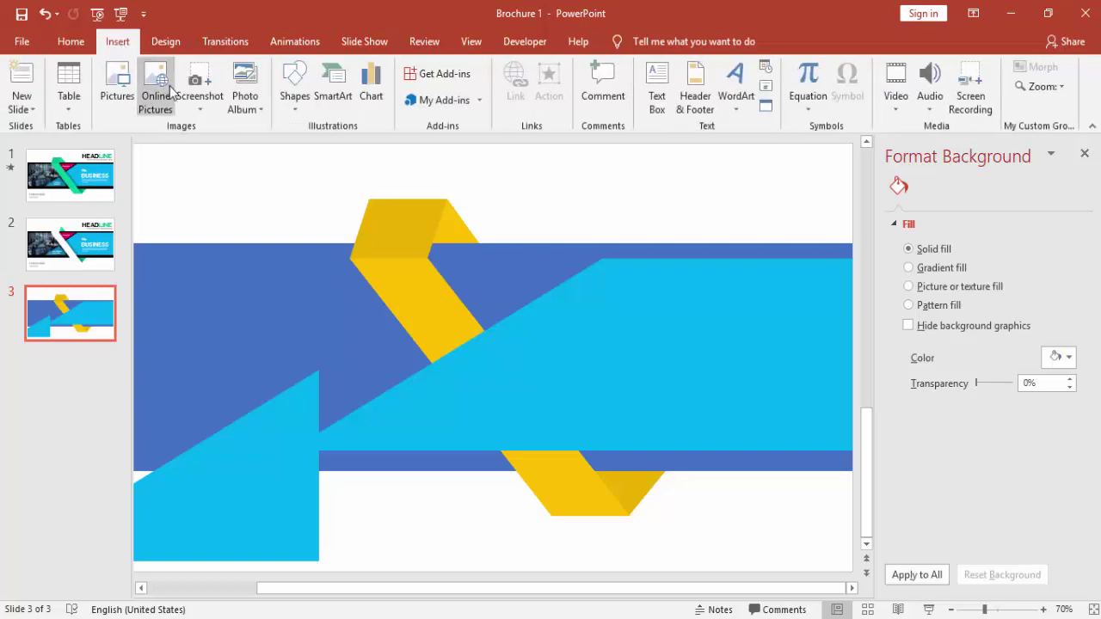
left_click(294, 112)
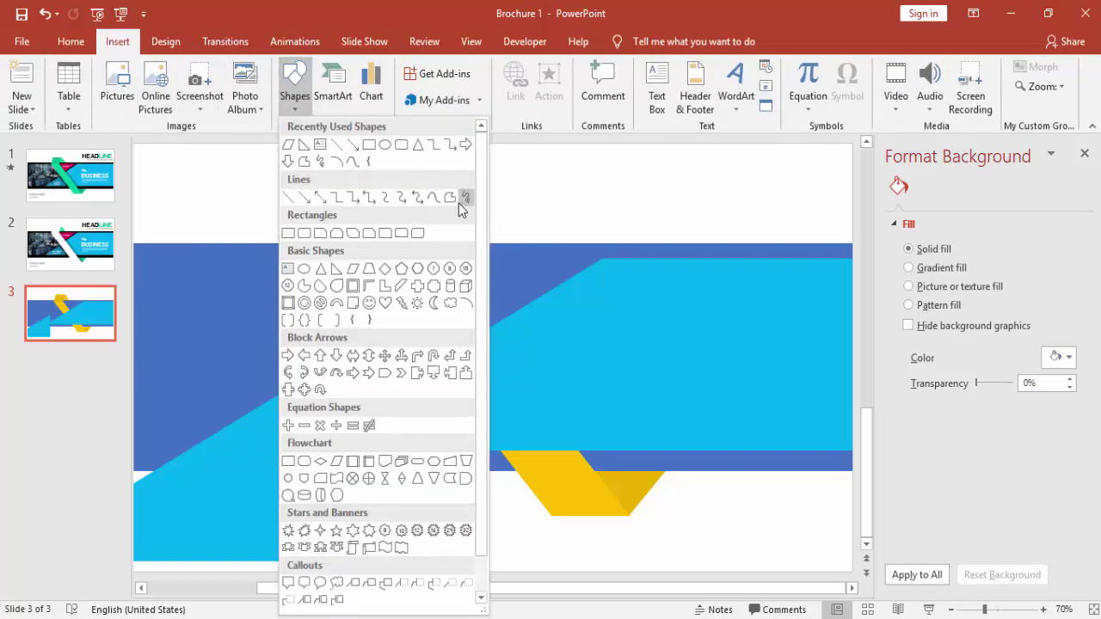
left_click(449, 198)
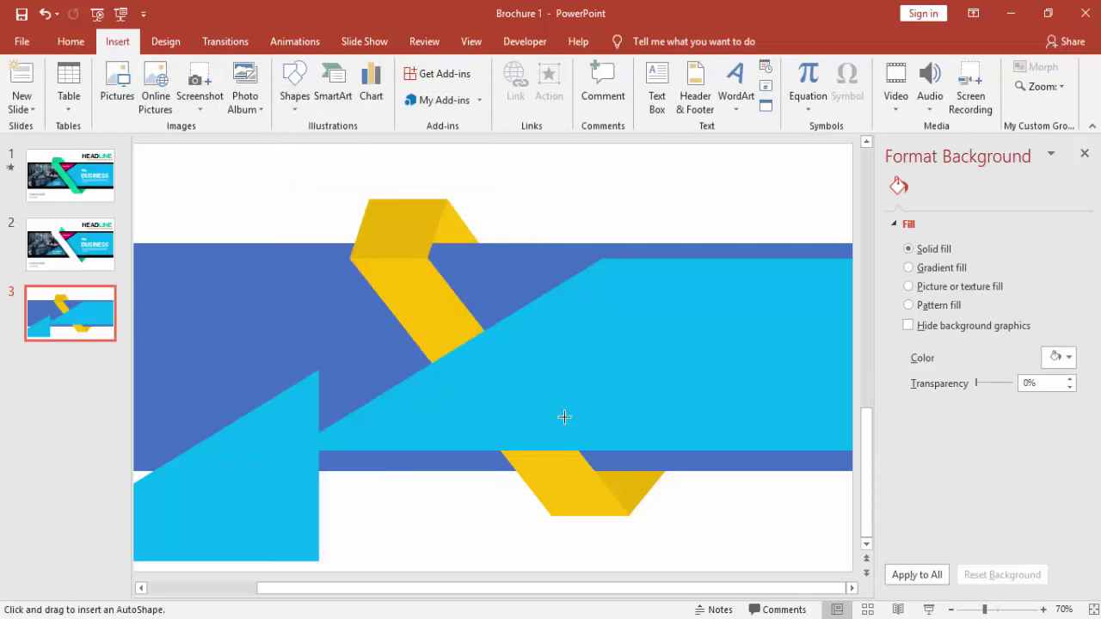
left_click(570, 446)
left_click(472, 312)
left_click(485, 499)
double_click(593, 471)
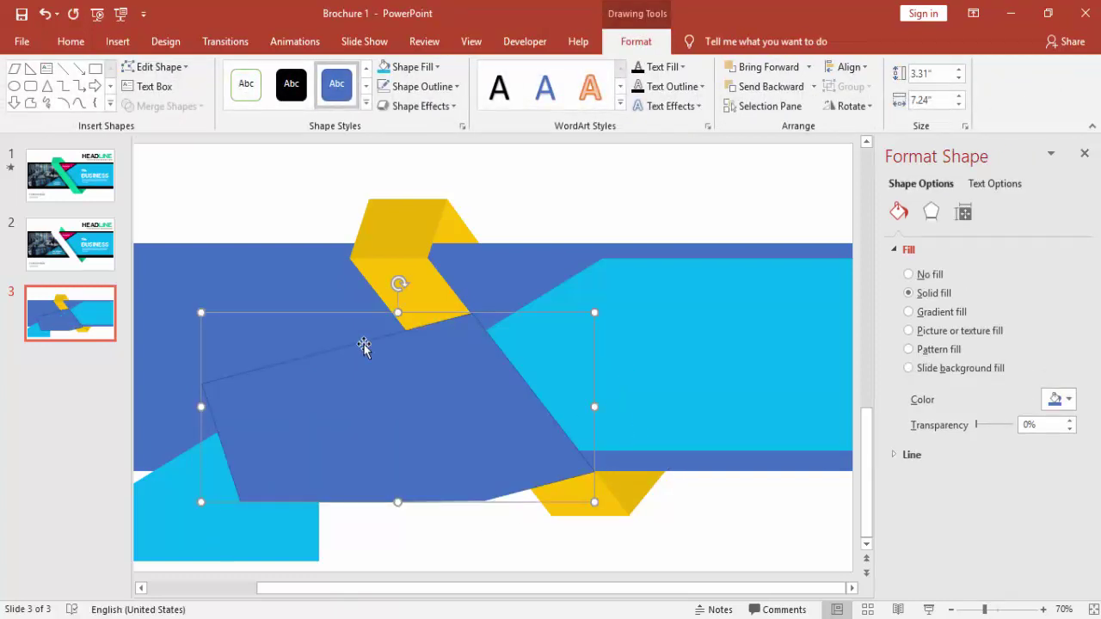
Subtract the freeform from the cyan band, undoing an accidental nudge
left_click(651, 326, "shift")
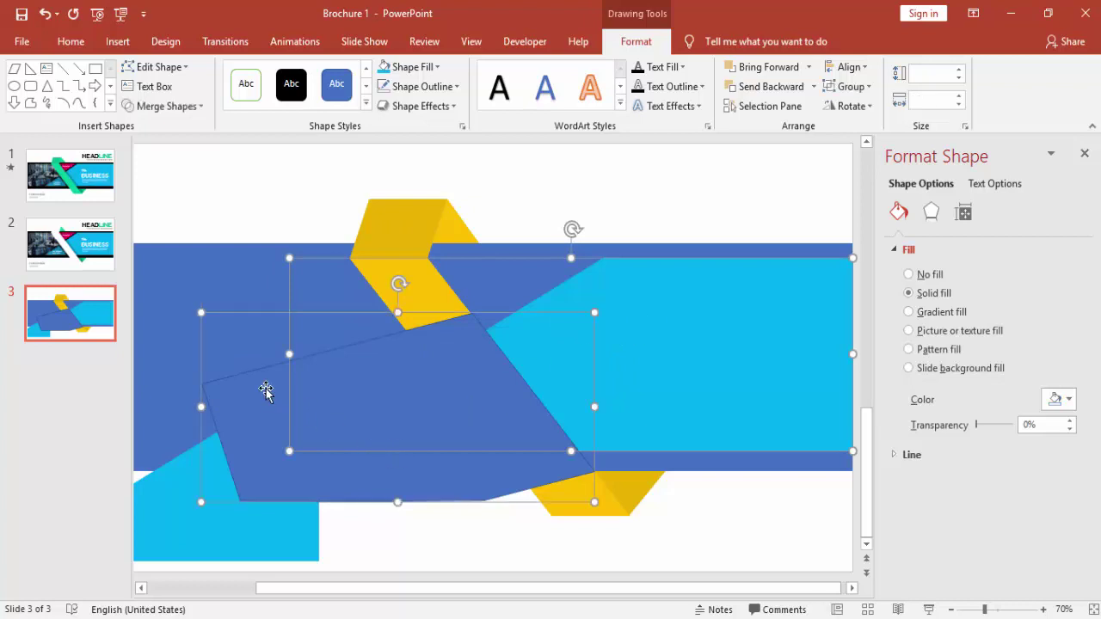
left_click(177, 106)
left_click(168, 212)
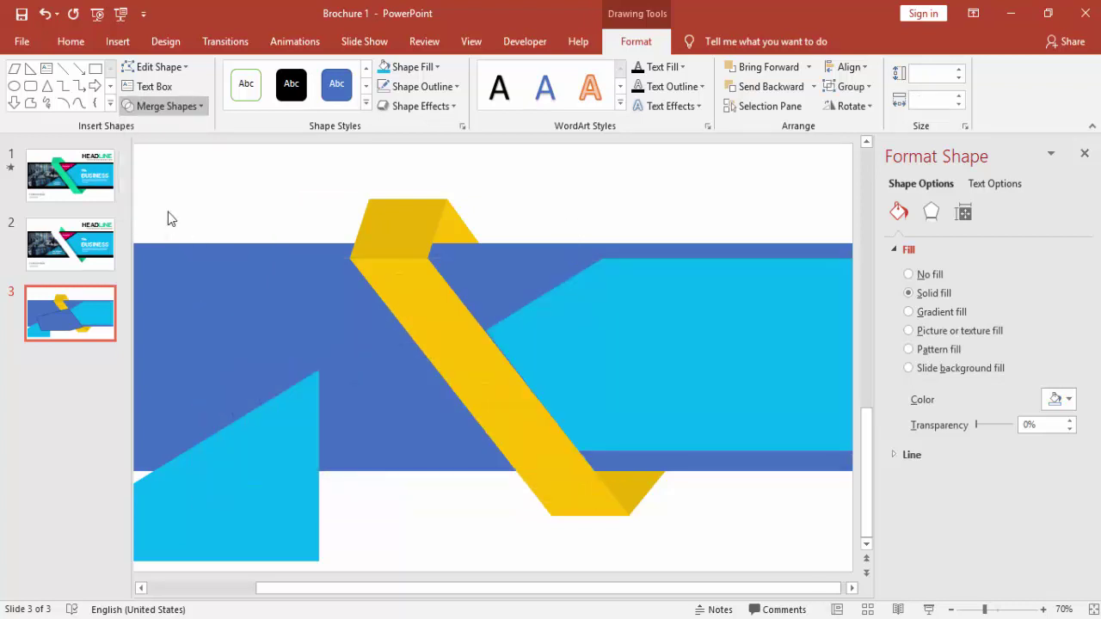
left_click_drag(735, 336, 742, 319)
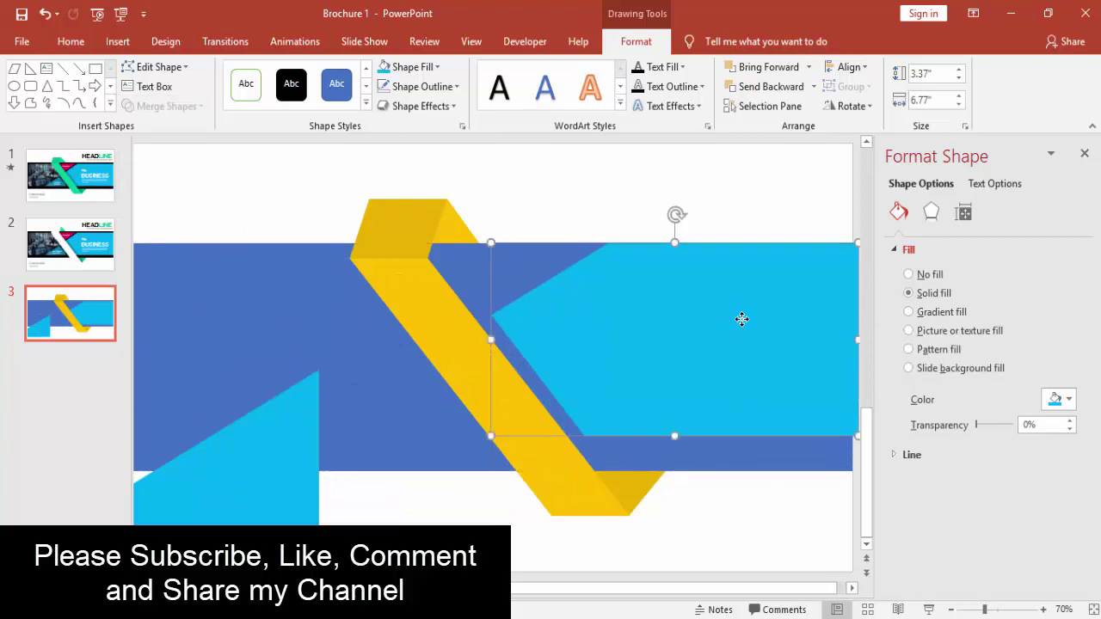
key("ctrl+z")
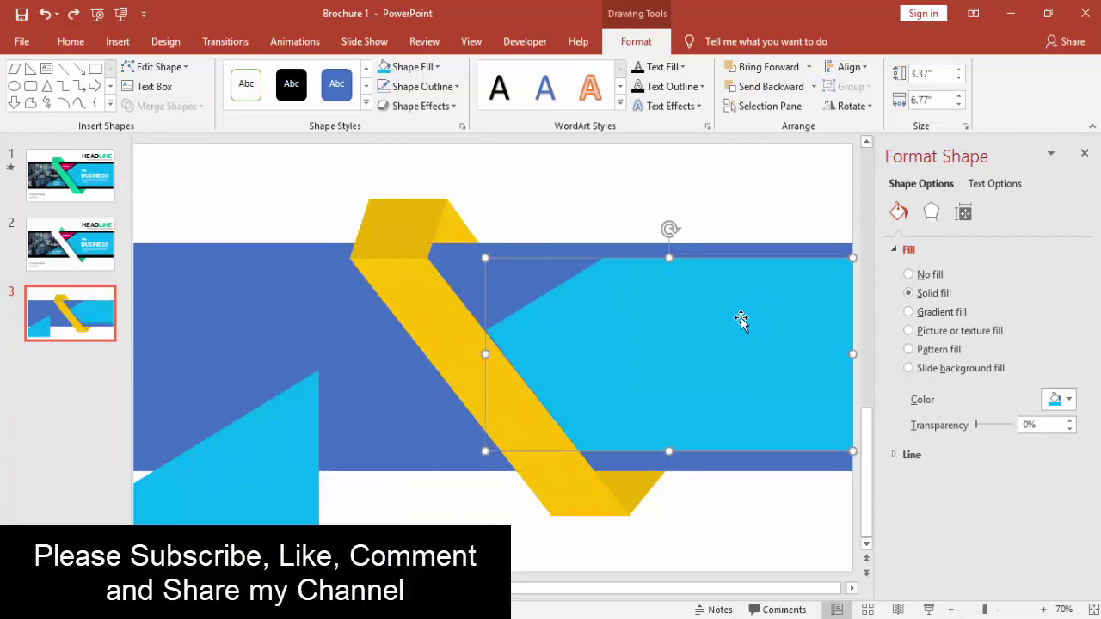
Move the spare cyan triangle from the lower left up onto the blue band
left_click(647, 194)
left_click(300, 441)
left_click_drag(273, 465, 553, 353)
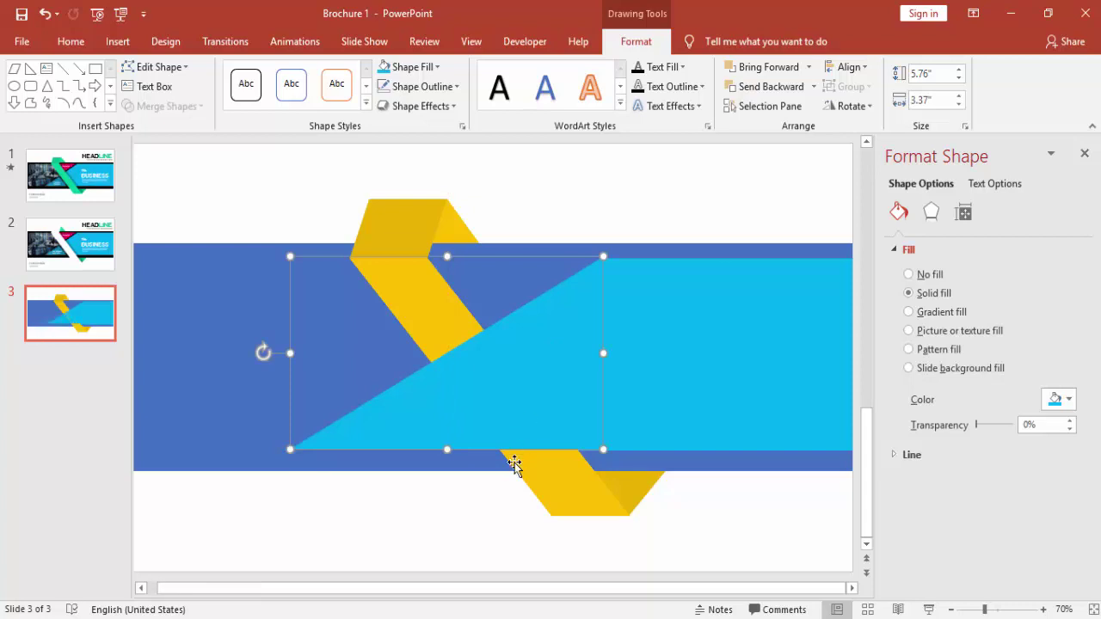
Draw a freeform shape covering part of the placed cyan triangle
left_click(471, 522)
left_click(118, 42)
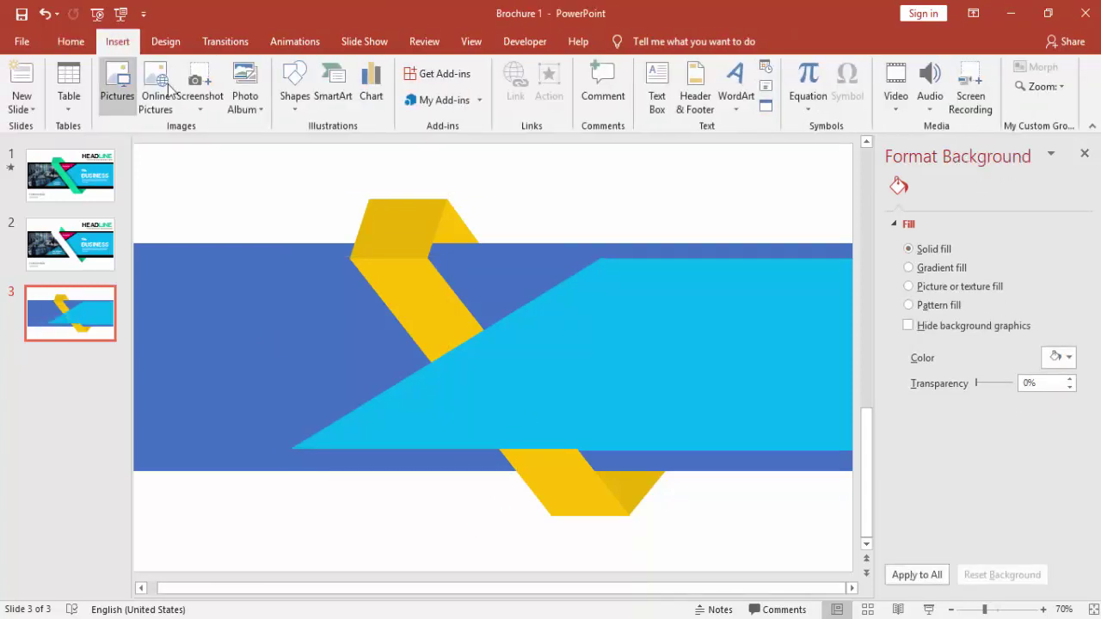
left_click(295, 94)
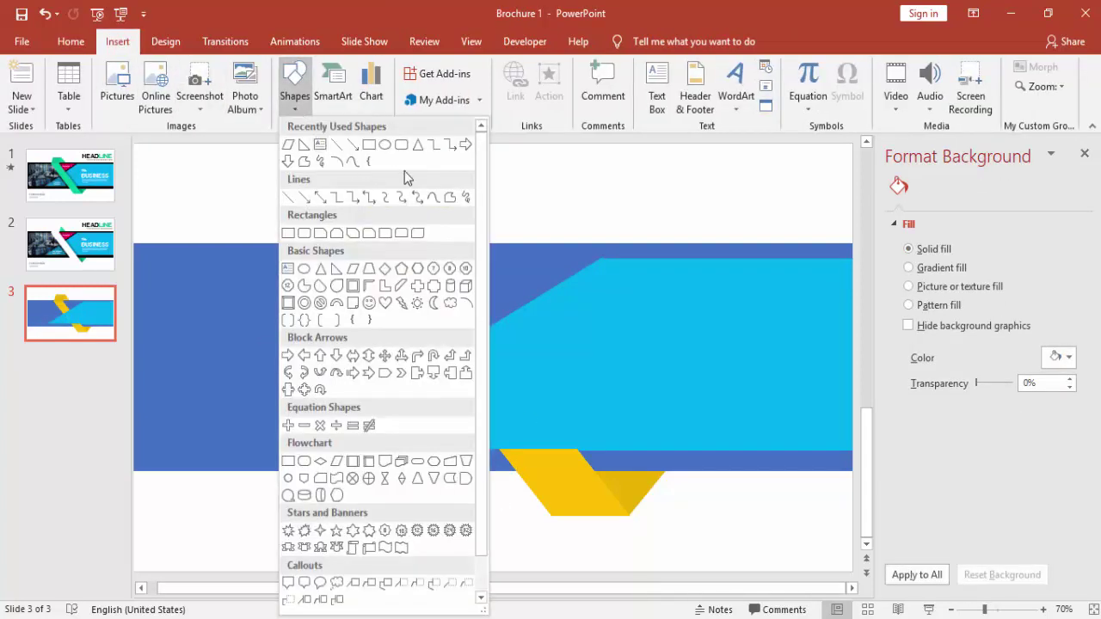
left_click(445, 196)
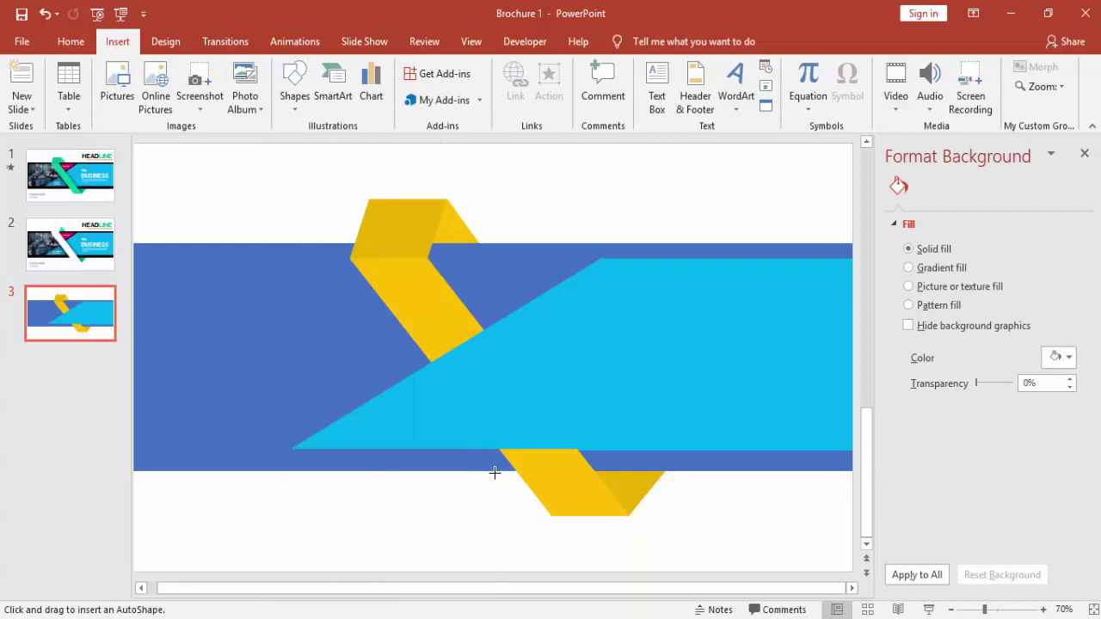
left_click(398, 348)
left_click(614, 229)
left_click(619, 472)
double_click(492, 472)
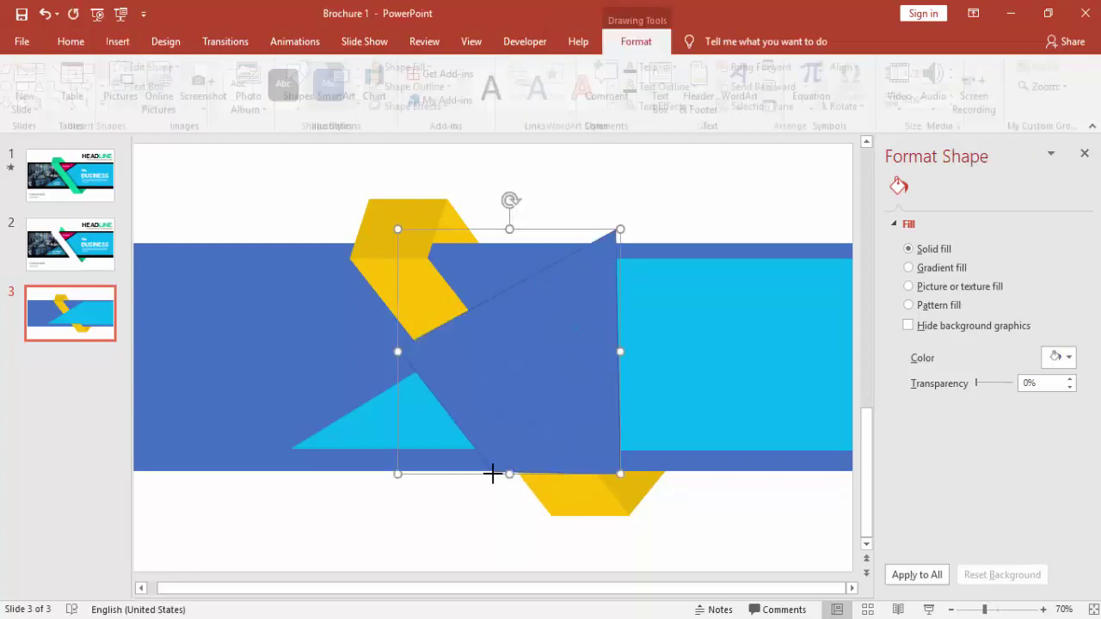
Subtract the freeform from the triangle, trimming it to 3.41" by 1.35"
left_click(368, 430)
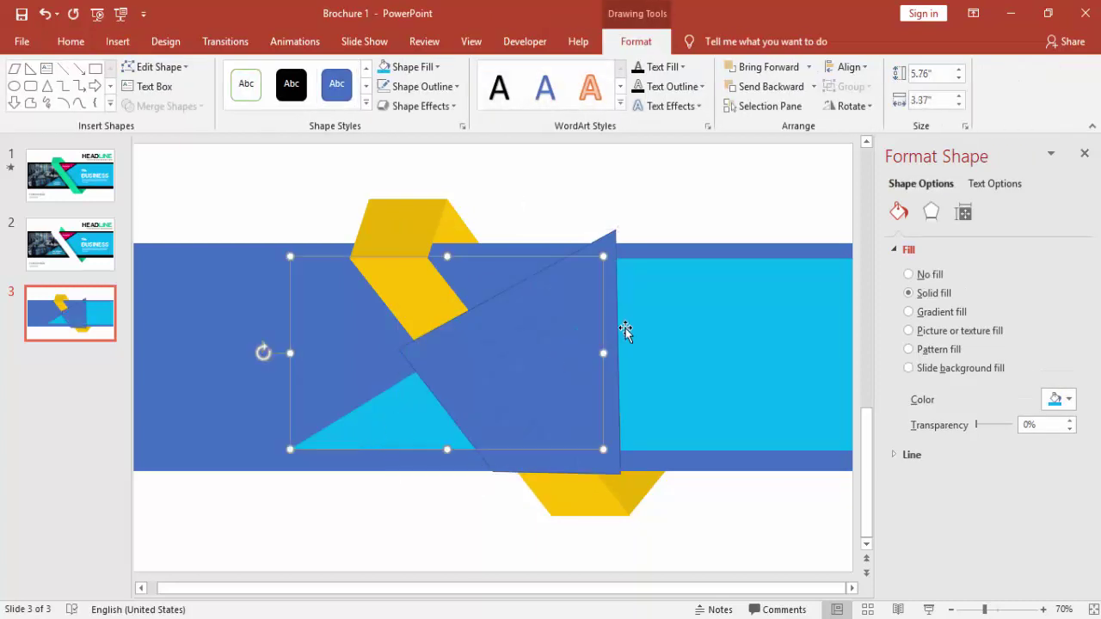
left_click(542, 316, "shift")
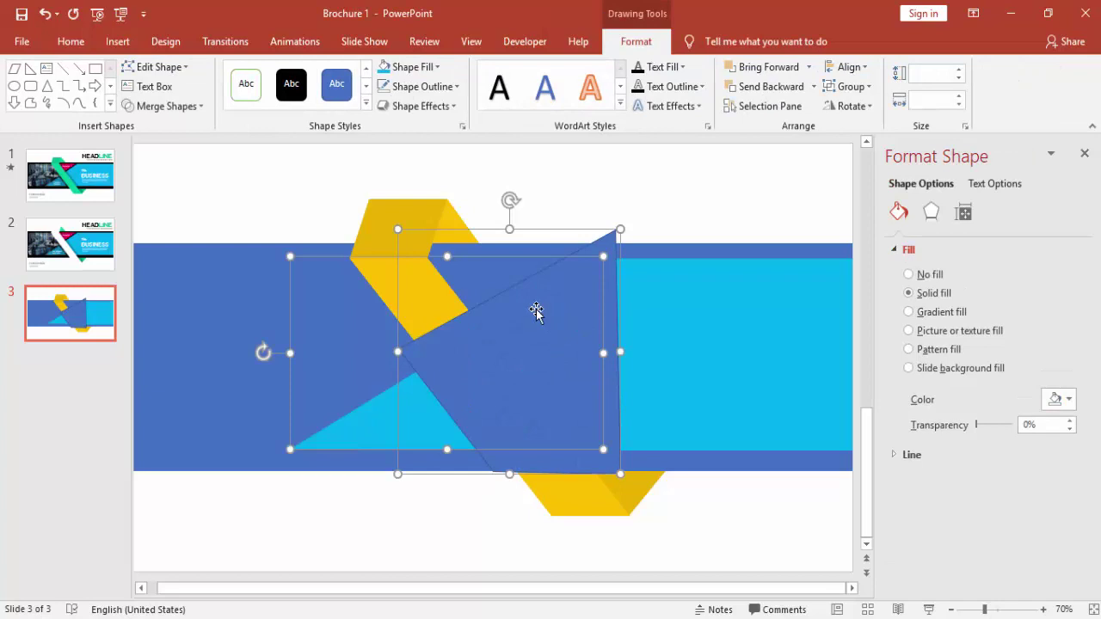
left_click(166, 106)
left_click(163, 209)
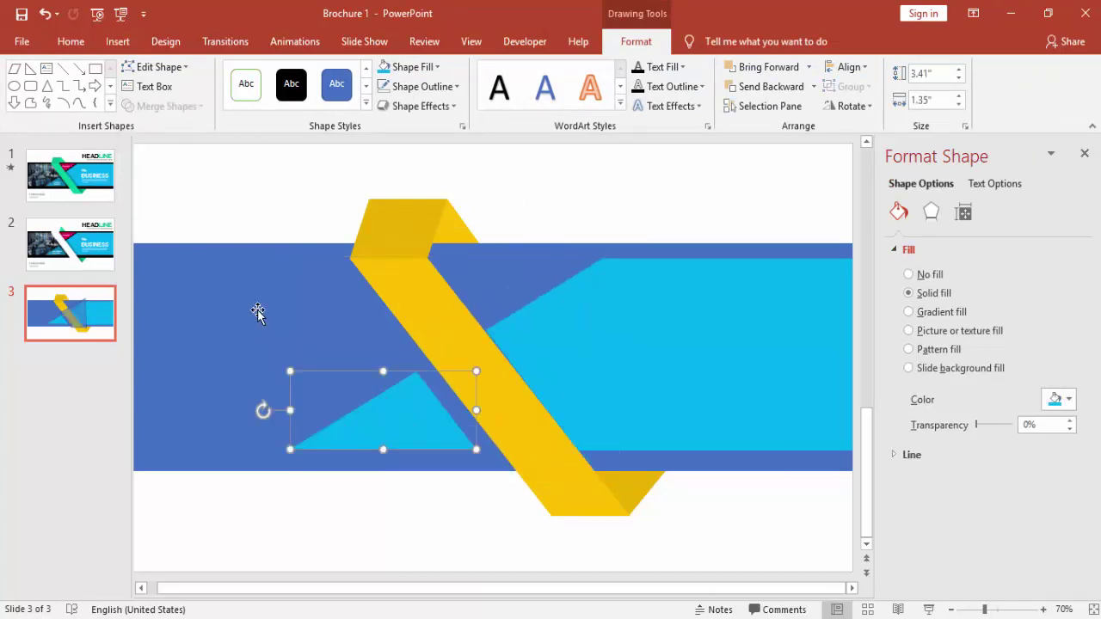
left_click(427, 540)
left_click(401, 428)
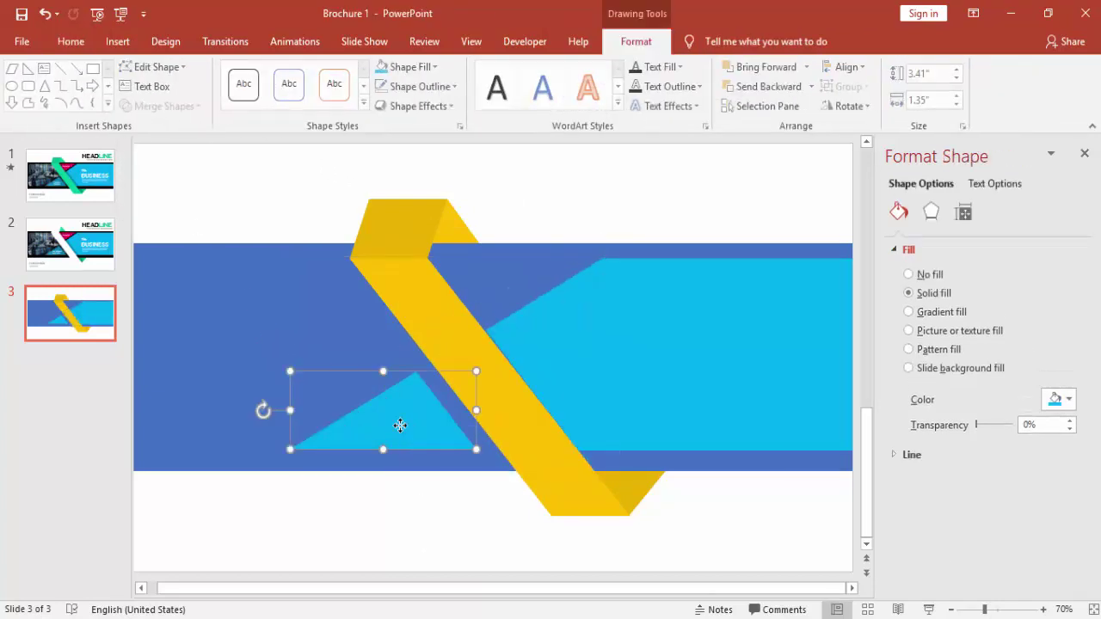
Duplicate the small cyan triangle onto the yellow band and flip it vertically
left_click_drag(400, 426, 483, 297)
left_click(851, 106)
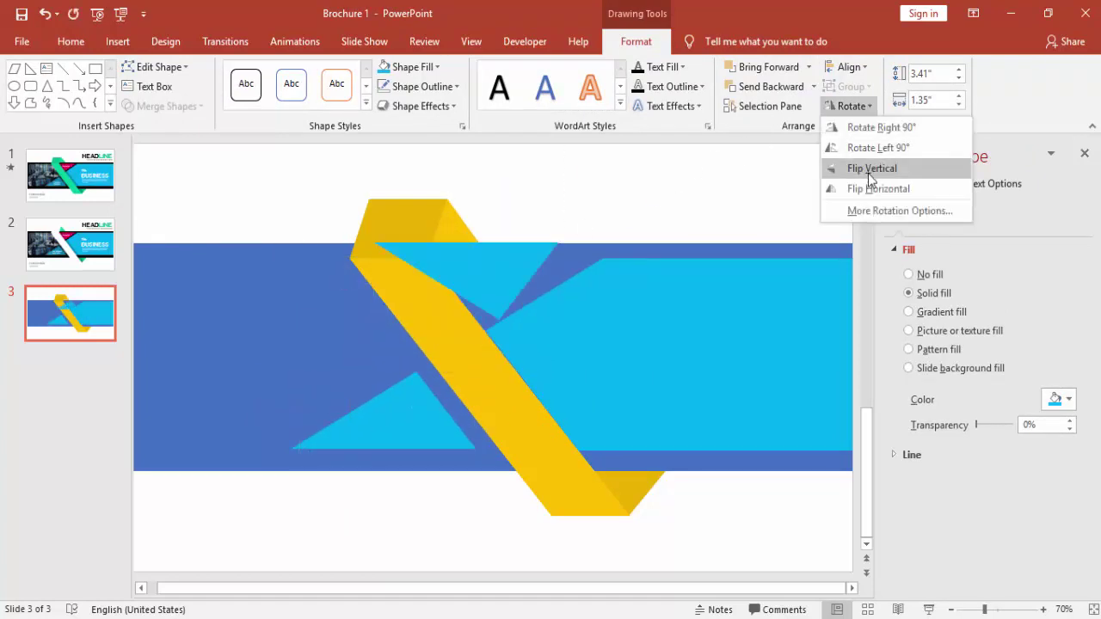
left_click(871, 169)
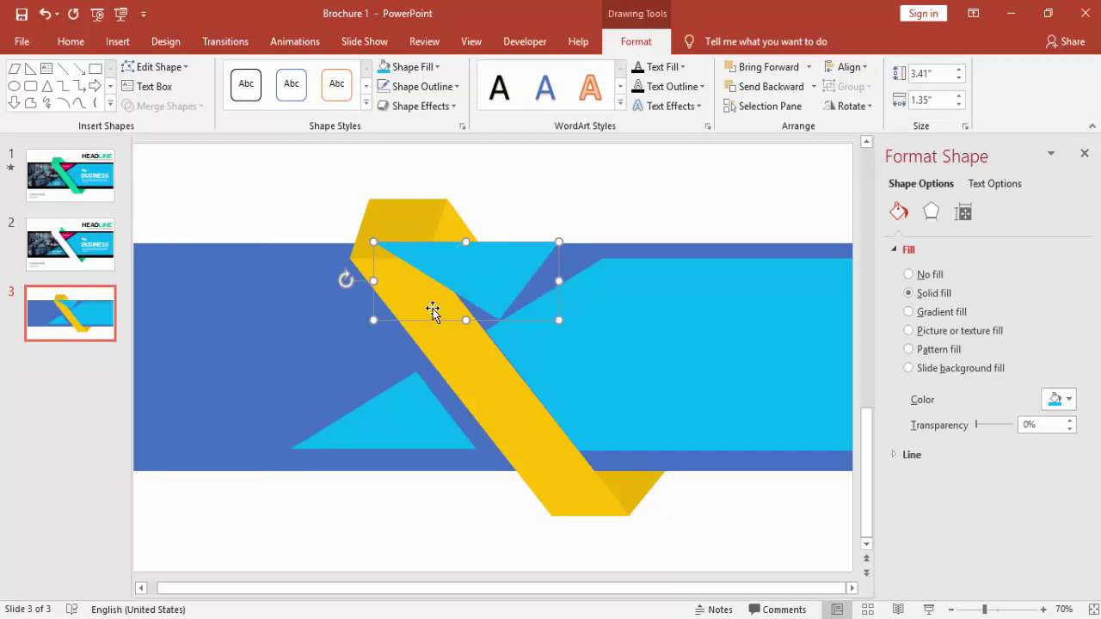
Tilt and nudge the flipped triangle until its edge runs alongside the yellow ribbon
left_click_drag(344, 276, 586, 208)
left_click_drag(505, 295, 518, 278)
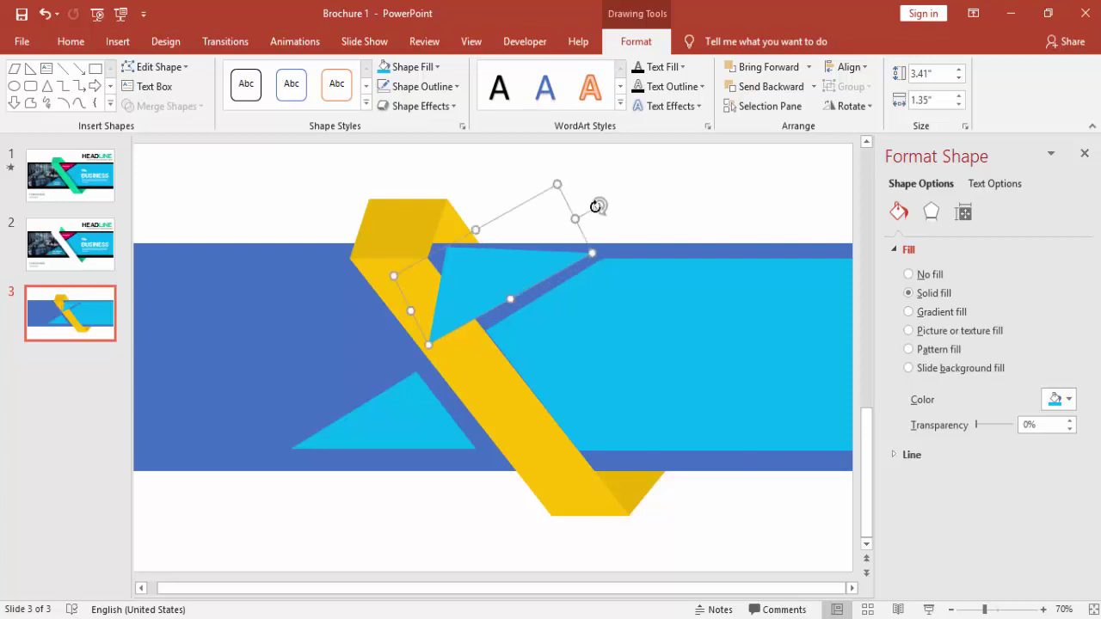
left_click_drag(598, 206, 594, 202)
left_click_drag(504, 272, 497, 279)
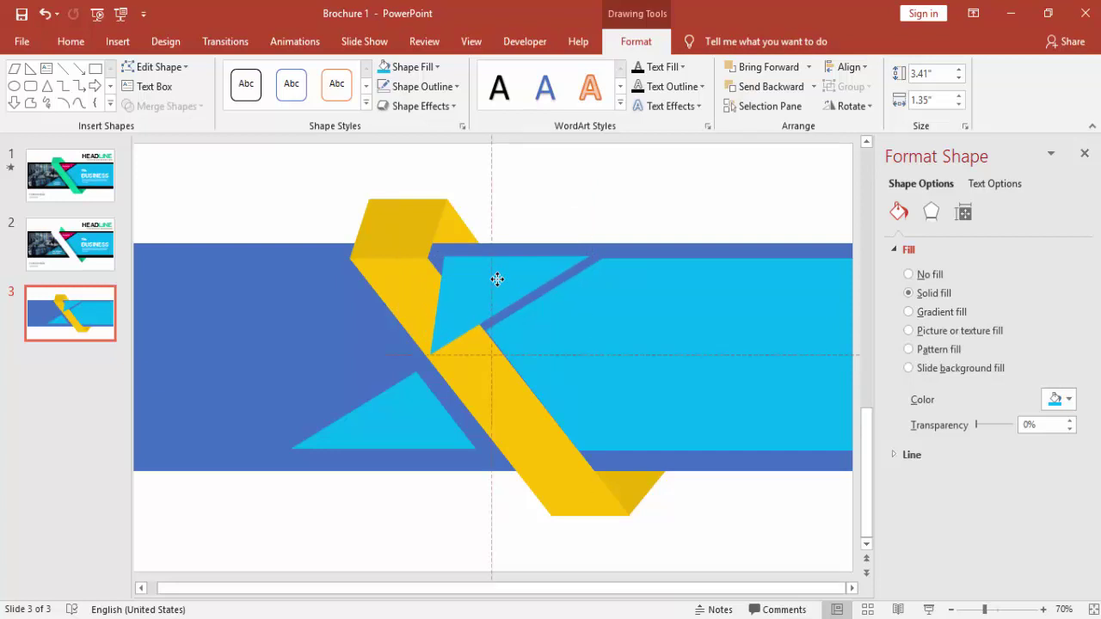
left_click_drag(497, 280, 499, 279)
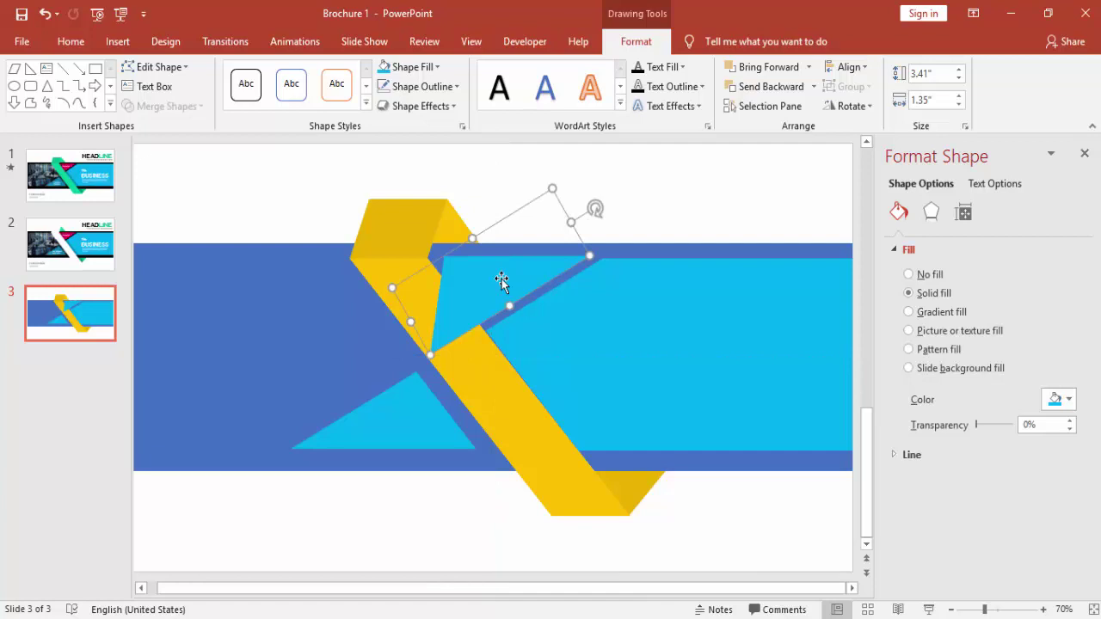
left_click(814, 87)
left_click(778, 131)
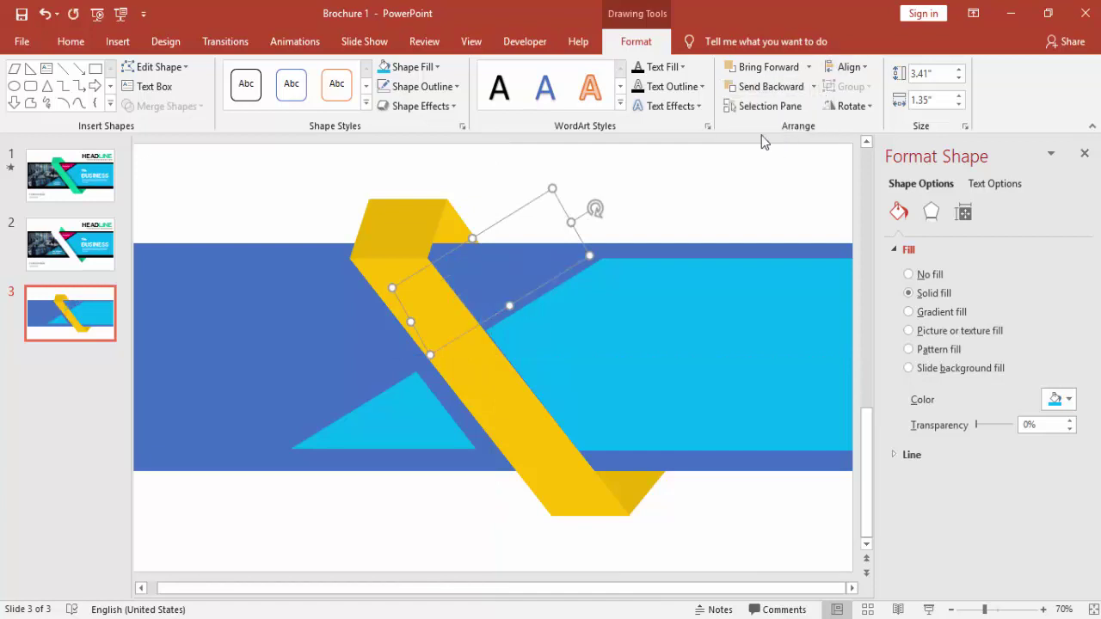
key("ctrl+z")
left_click(623, 209)
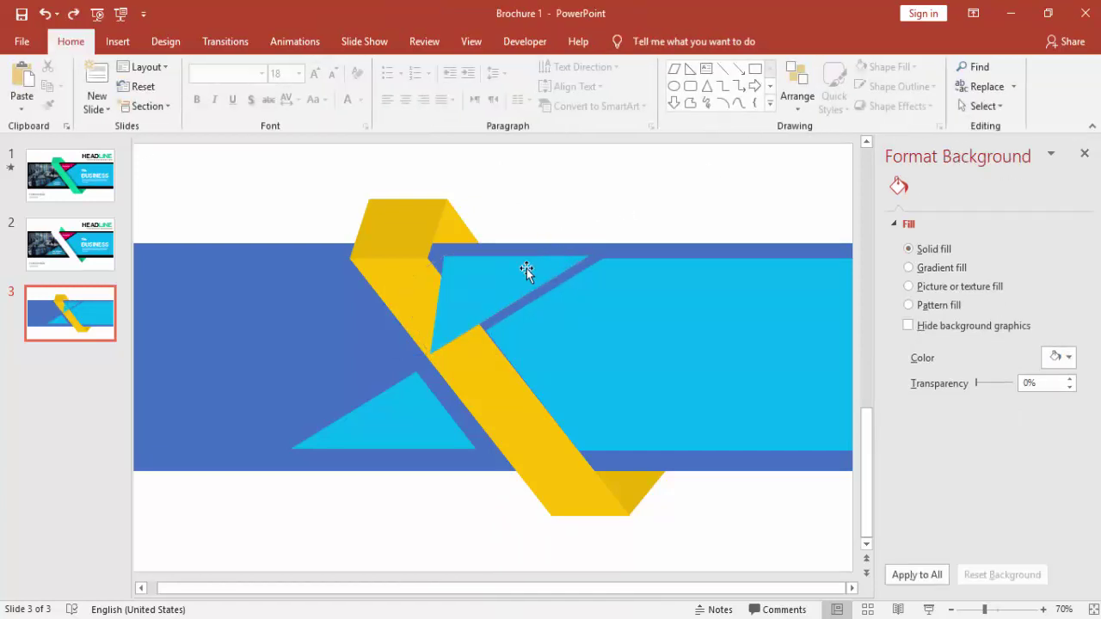
Send the cyan triangle backward behind the yellow ribbon and shift it slightly left
left_click(527, 271)
left_click(757, 91)
left_click(627, 211)
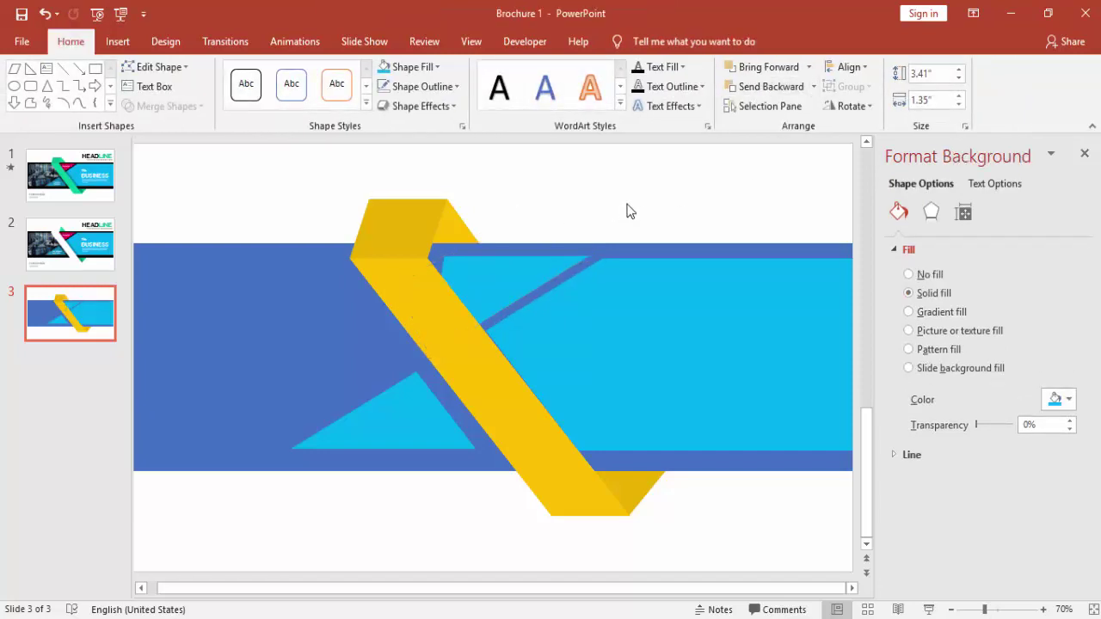
left_click(519, 284)
left_click_drag(519, 285, 518, 284)
left_click(628, 214)
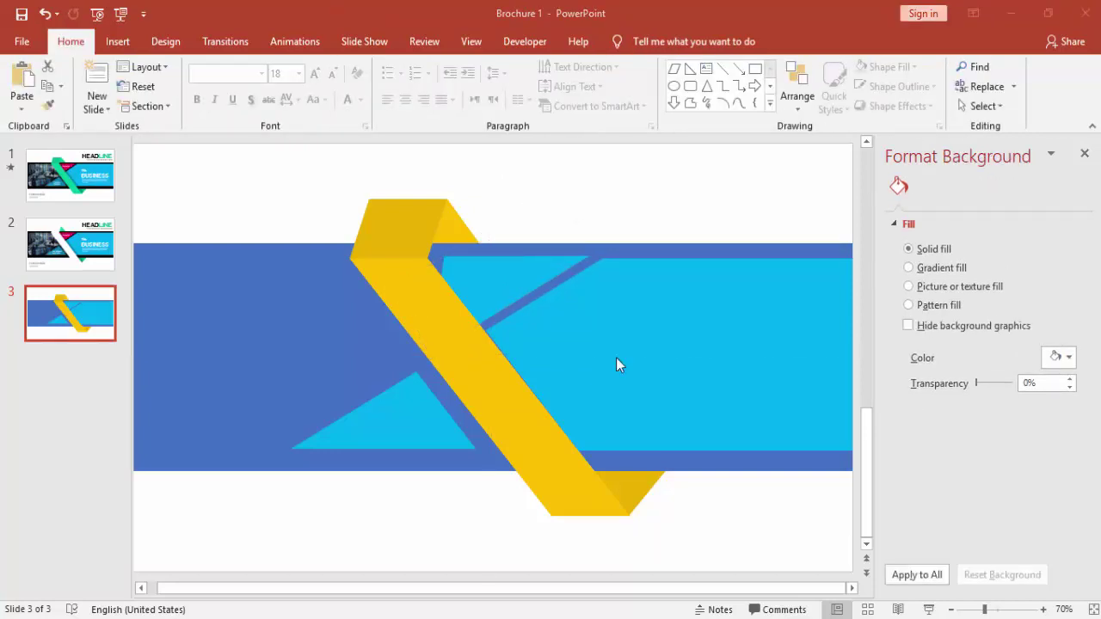
left_click(511, 285)
left_click_drag(511, 284, 493, 282)
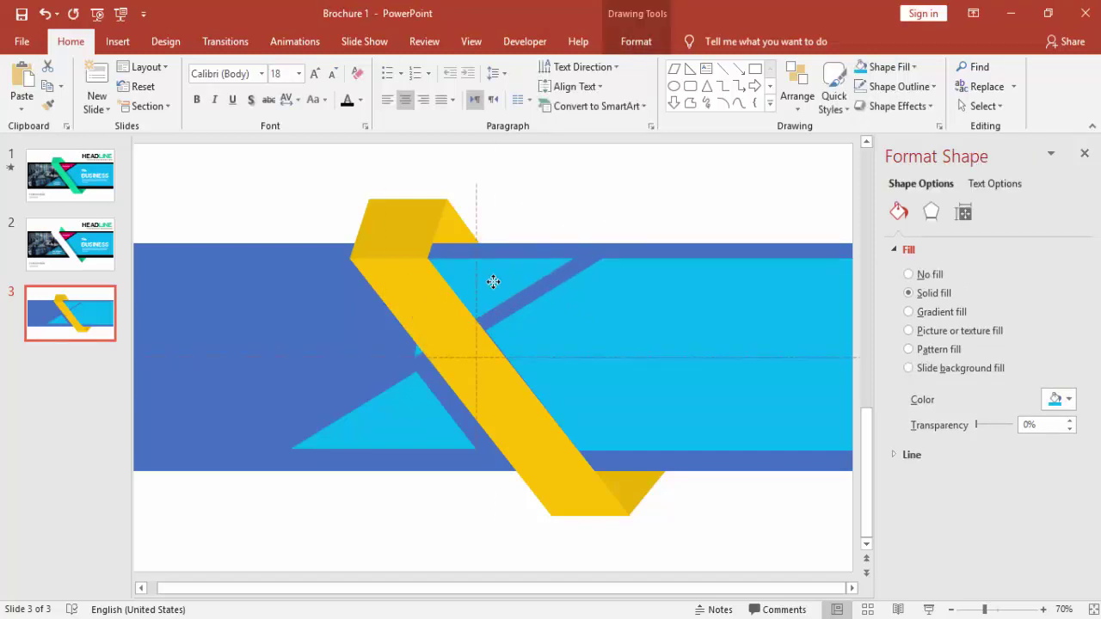
left_click_drag(492, 282, 479, 295)
mouse_move(393, 319)
left_mouse_down()
mouse_move(404, 319)
mouse_move(379, 303)
left_mouse_up()
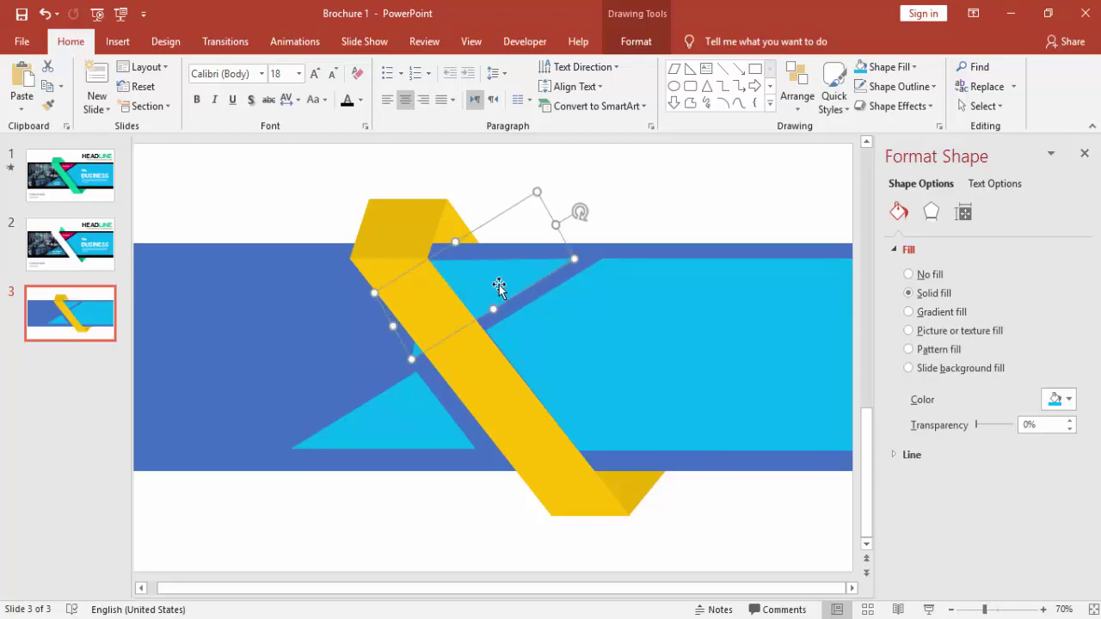
left_click(296, 172)
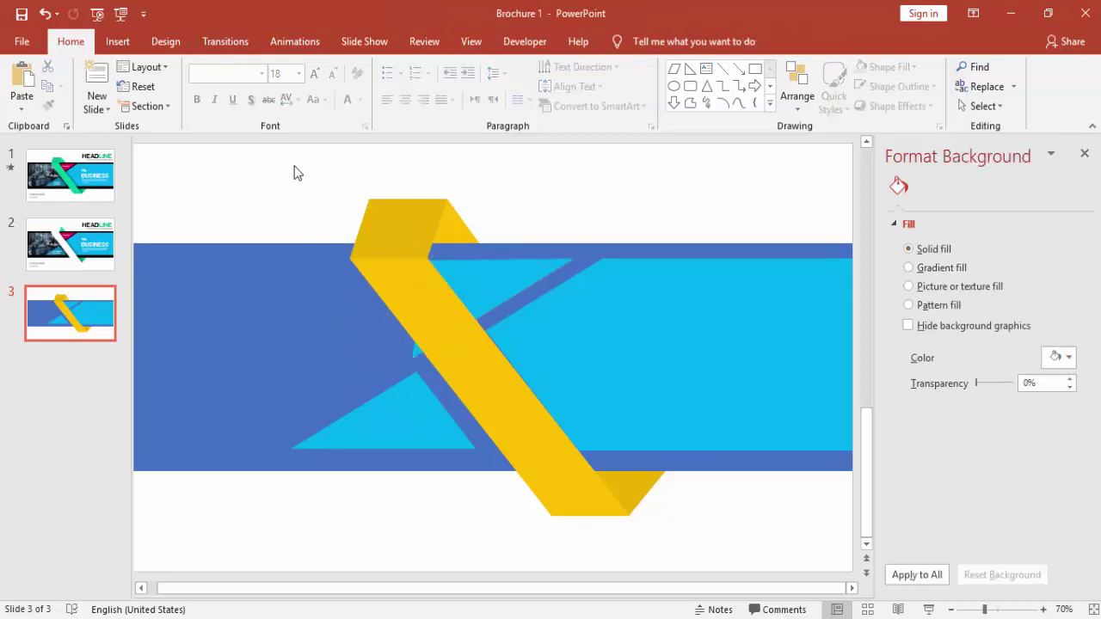
Draw a freeform quadrilateral over the end of the thin diagonal band
left_click(117, 41)
left_click(290, 103)
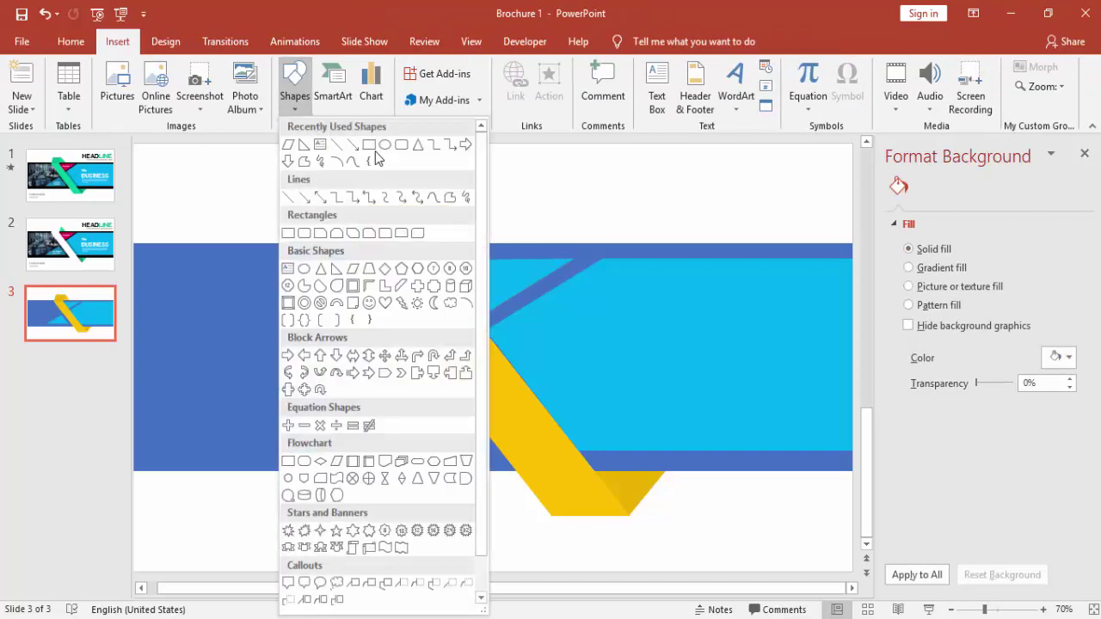
left_click(449, 198)
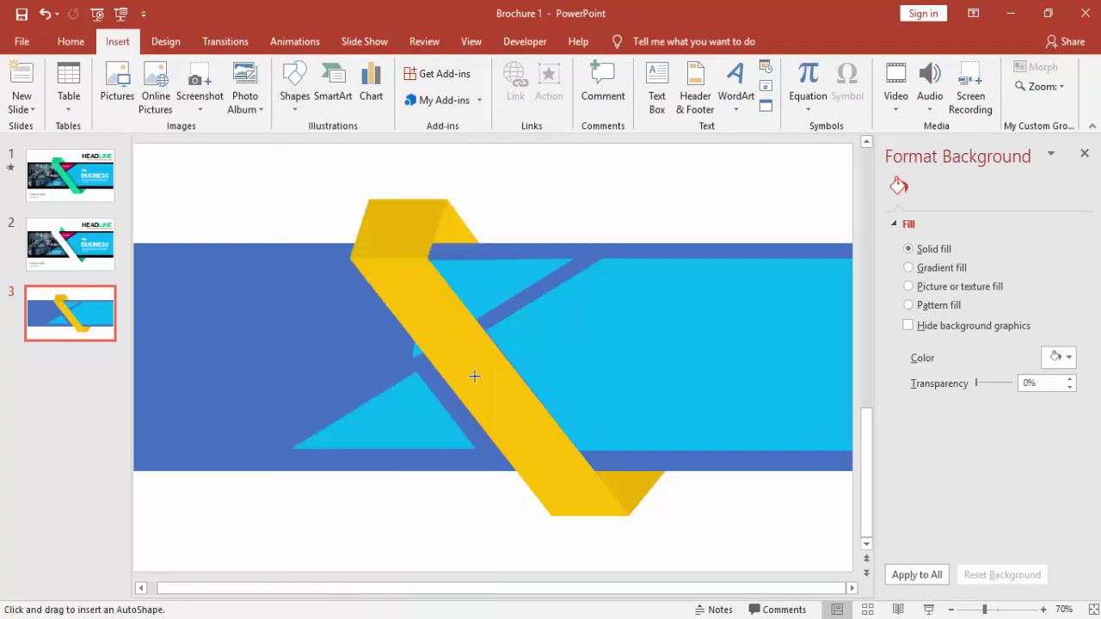
left_click_drag(396, 261, 368, 295)
left_click(431, 402)
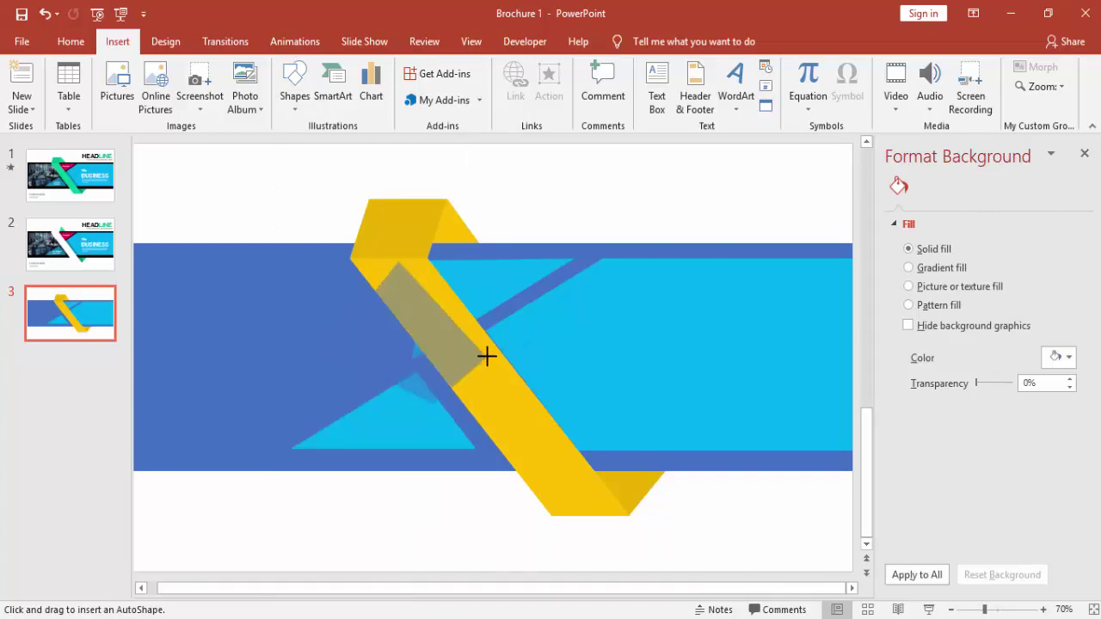
double_click(486, 359)
Subtract the quadrilateral from the band, trimming the cyan piece to 2.66" by 1.35"
left_click(525, 292)
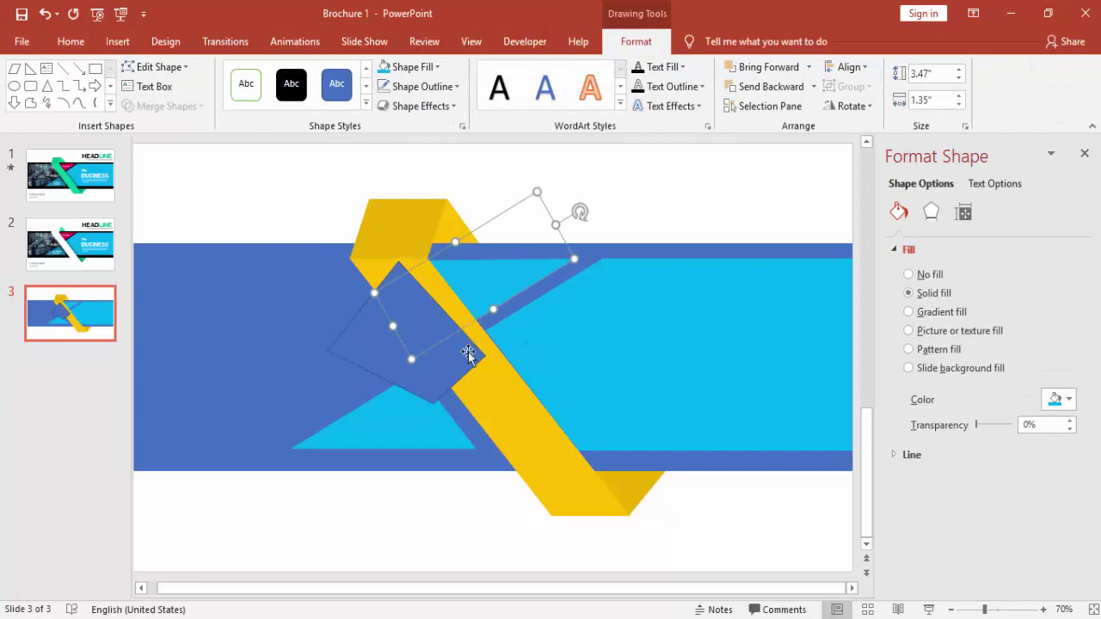
left_click(359, 357, "shift")
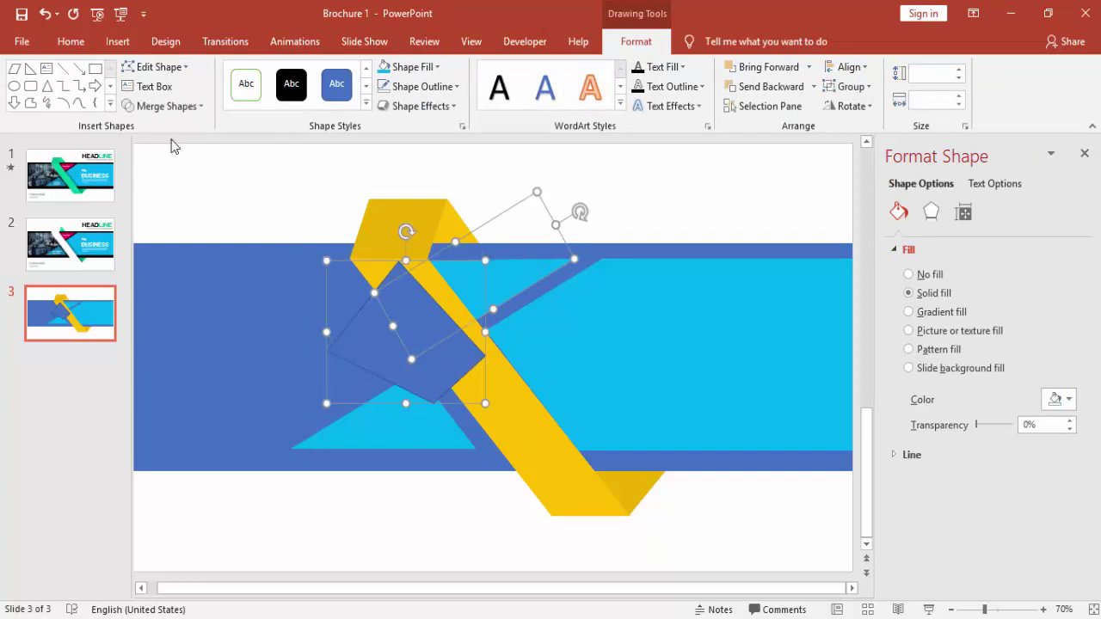
left_click(169, 107)
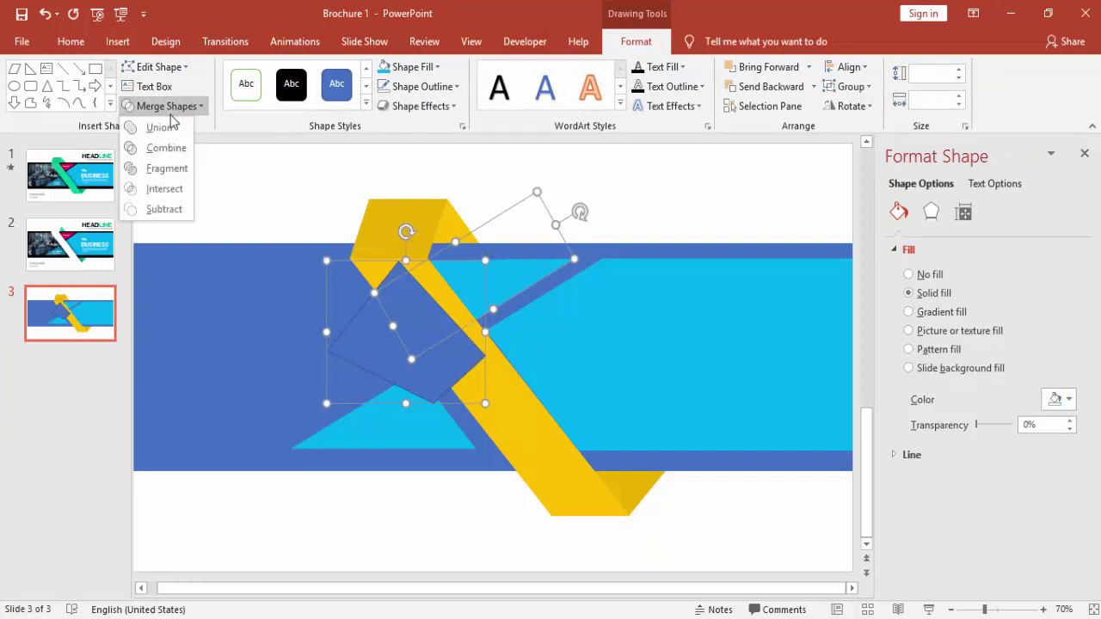
left_click(163, 209)
left_click(663, 189)
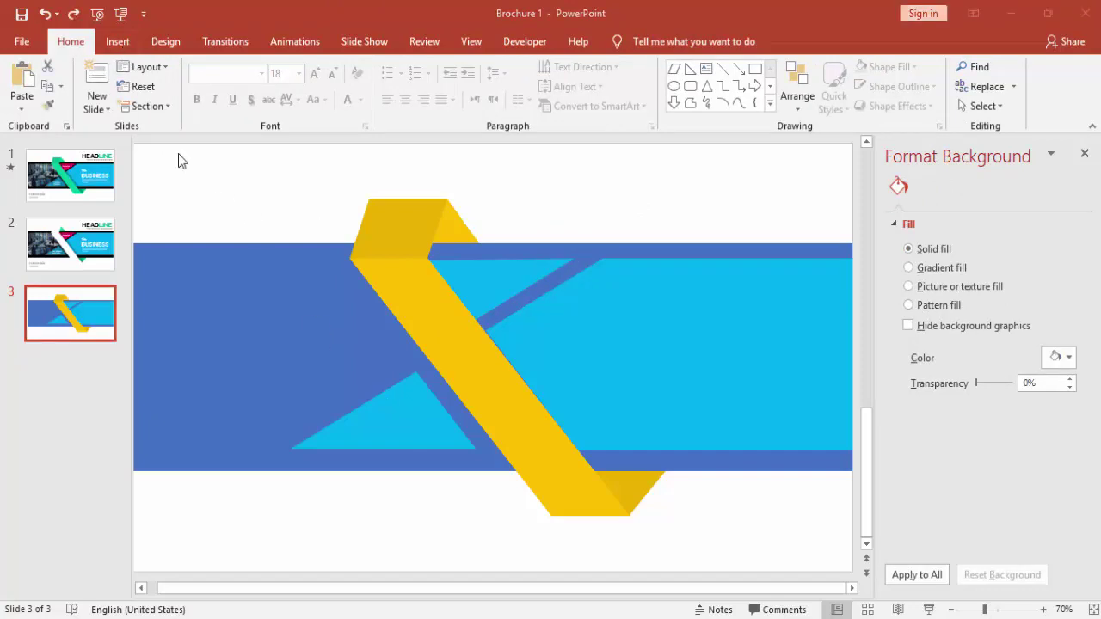
Draw a rectangle over the banner's left side and fill it black
left_click(128, 42)
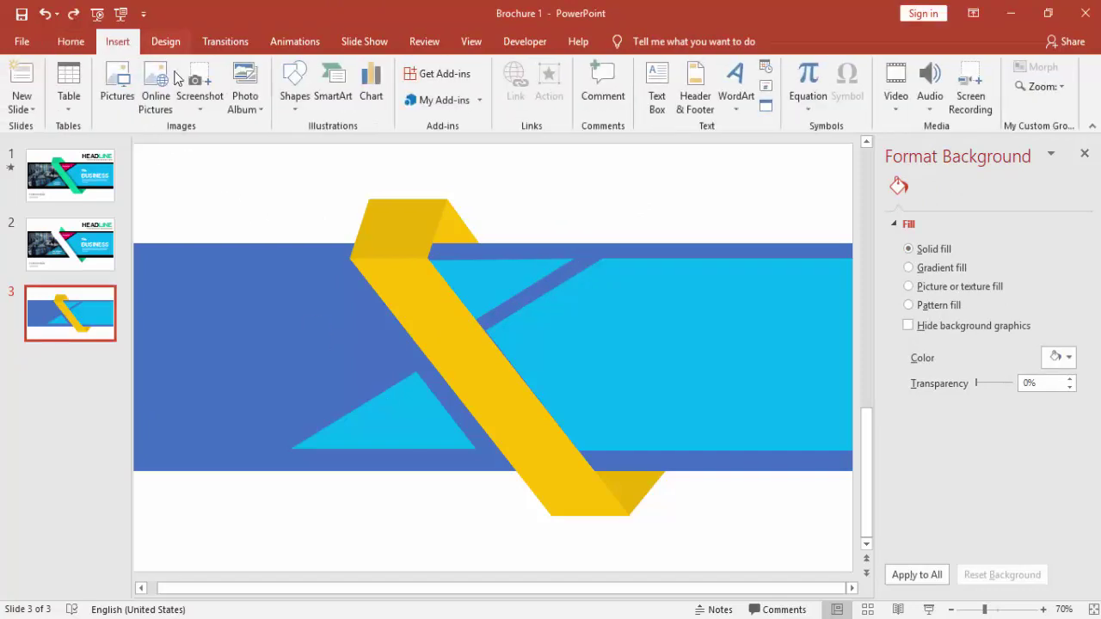
left_click(295, 107)
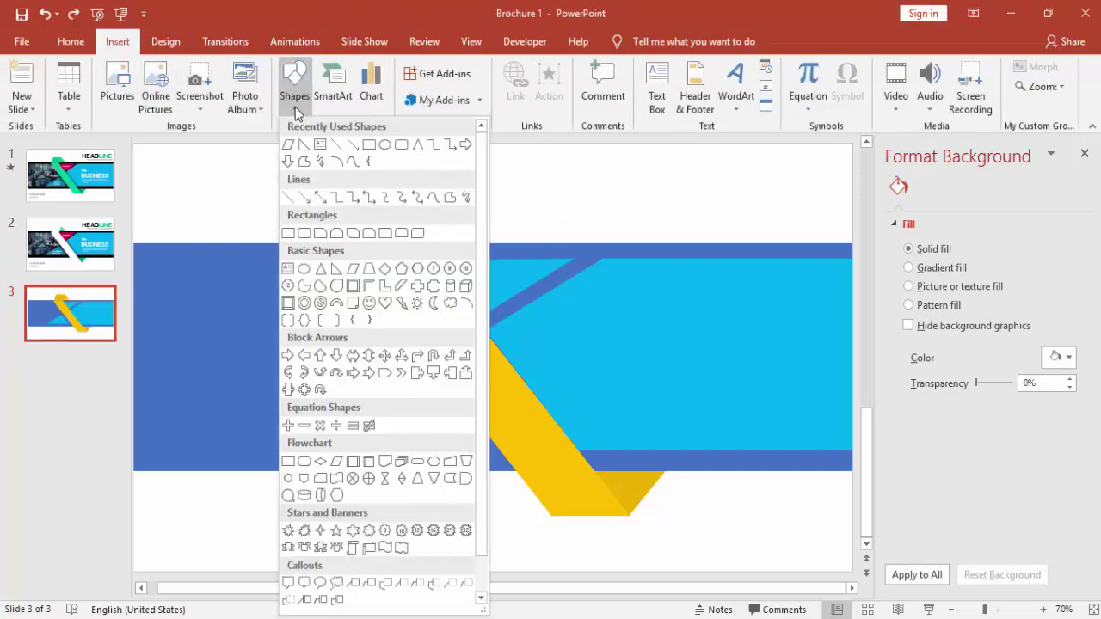
left_click(288, 234)
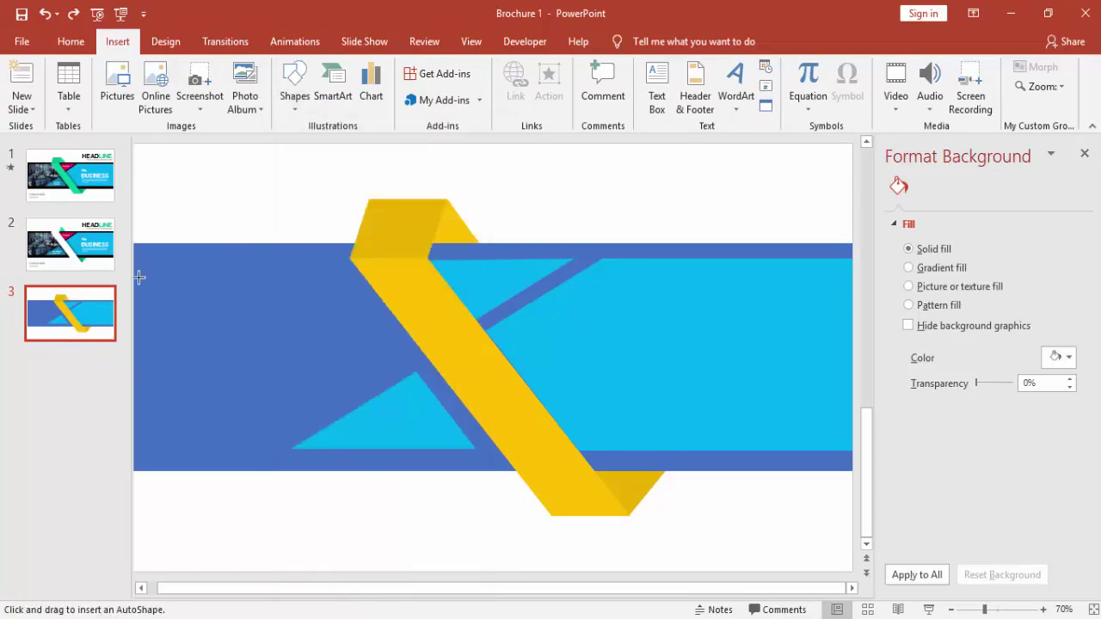
left_click_drag(144, 259, 488, 447)
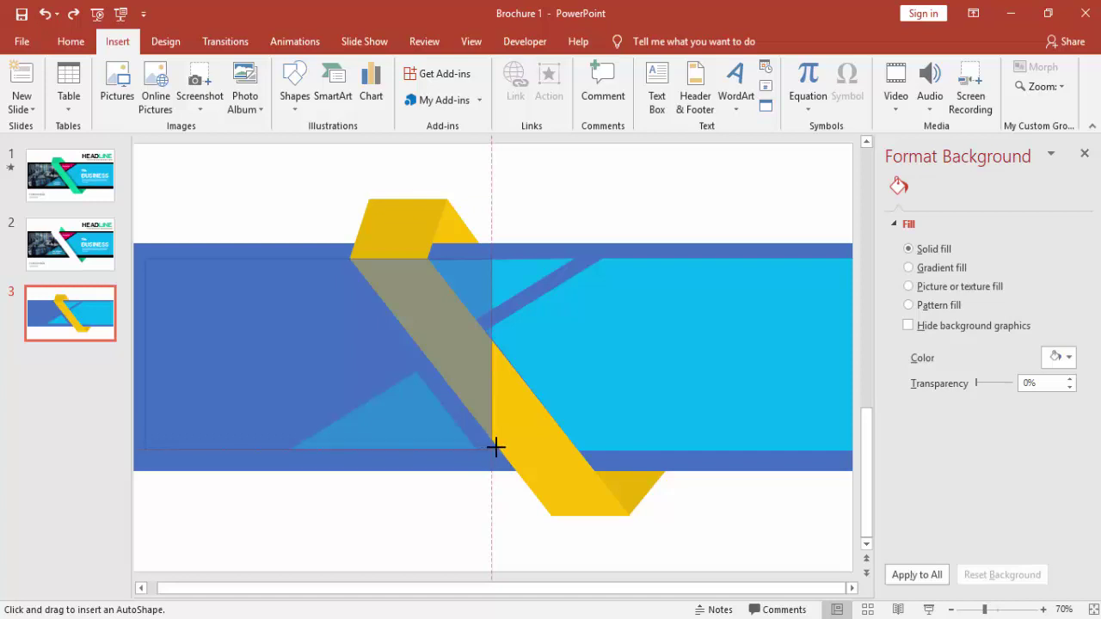
left_click_drag(496, 447, 512, 449)
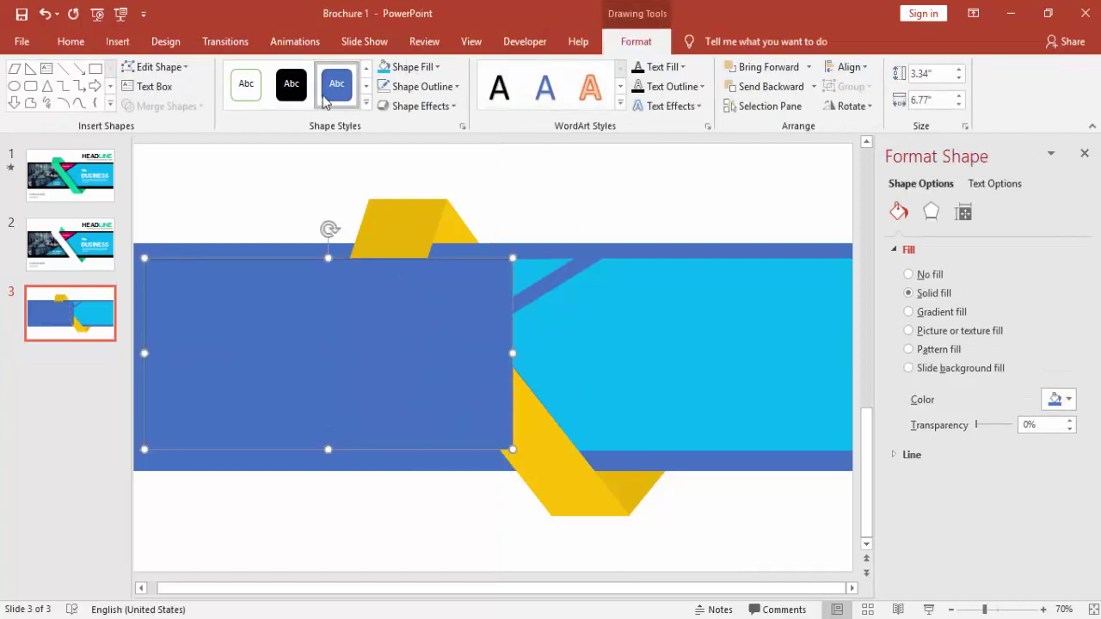
left_click(406, 68)
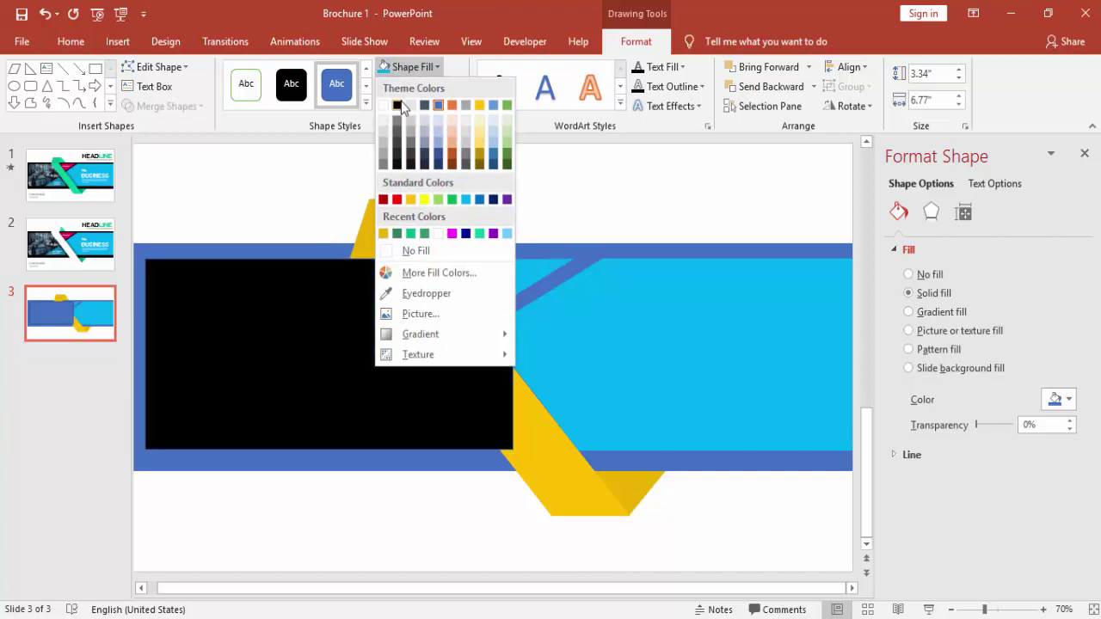
left_click(399, 102)
Slant the black shape's right edge by editing its top-right point, then send it back twice
right_click(407, 314)
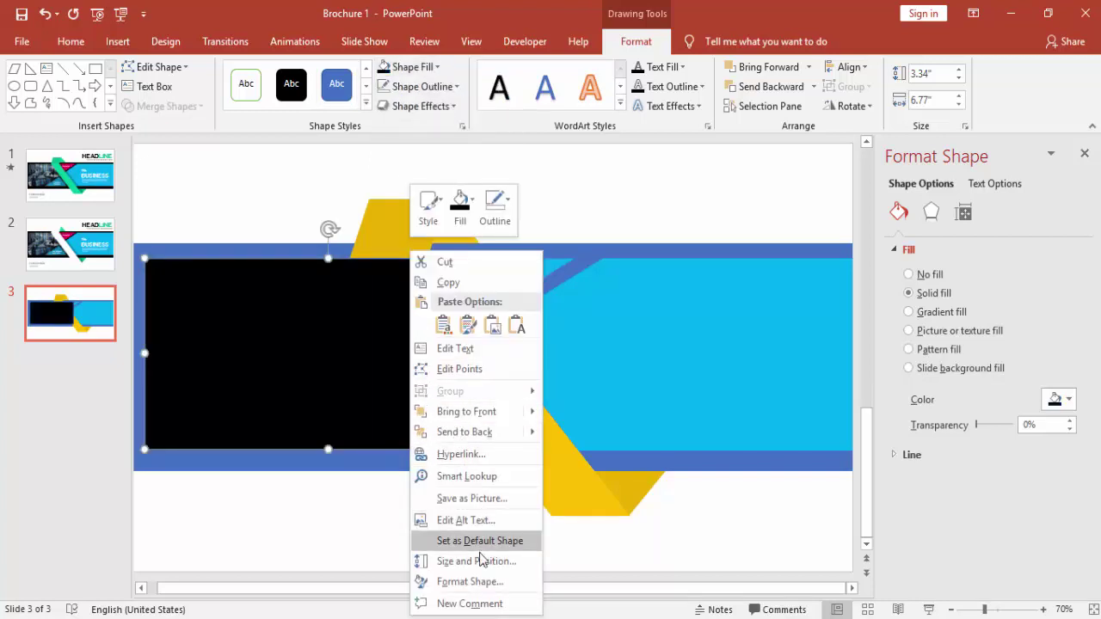
left_click(482, 370)
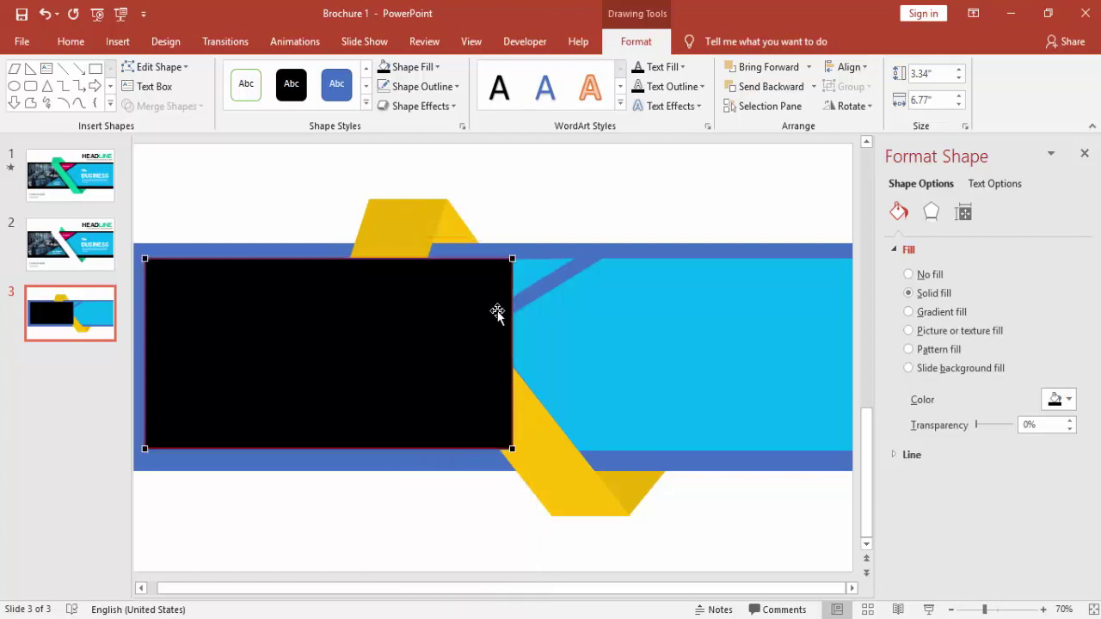
left_click_drag(512, 259, 380, 259)
left_click(497, 511)
left_click(323, 361)
left_click(763, 89)
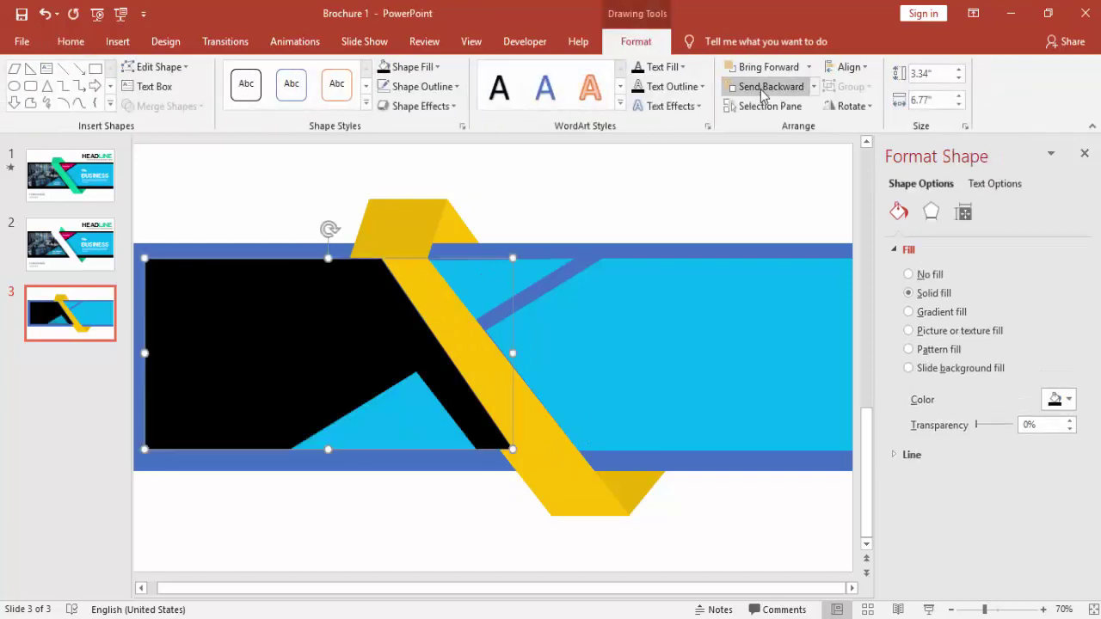
left_click(763, 89)
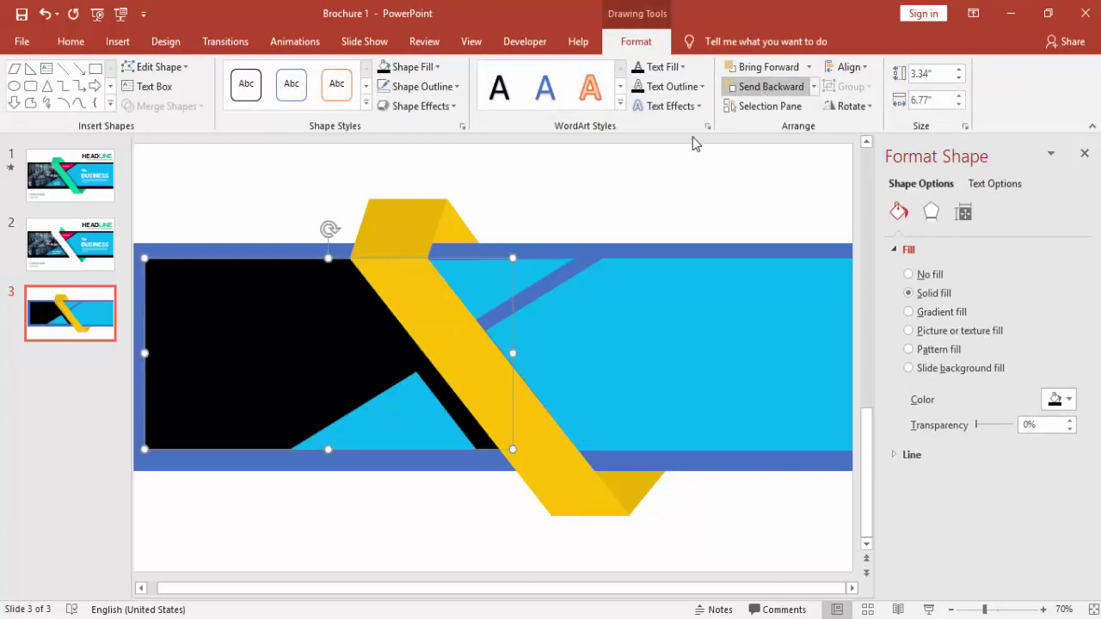
left_click(664, 166)
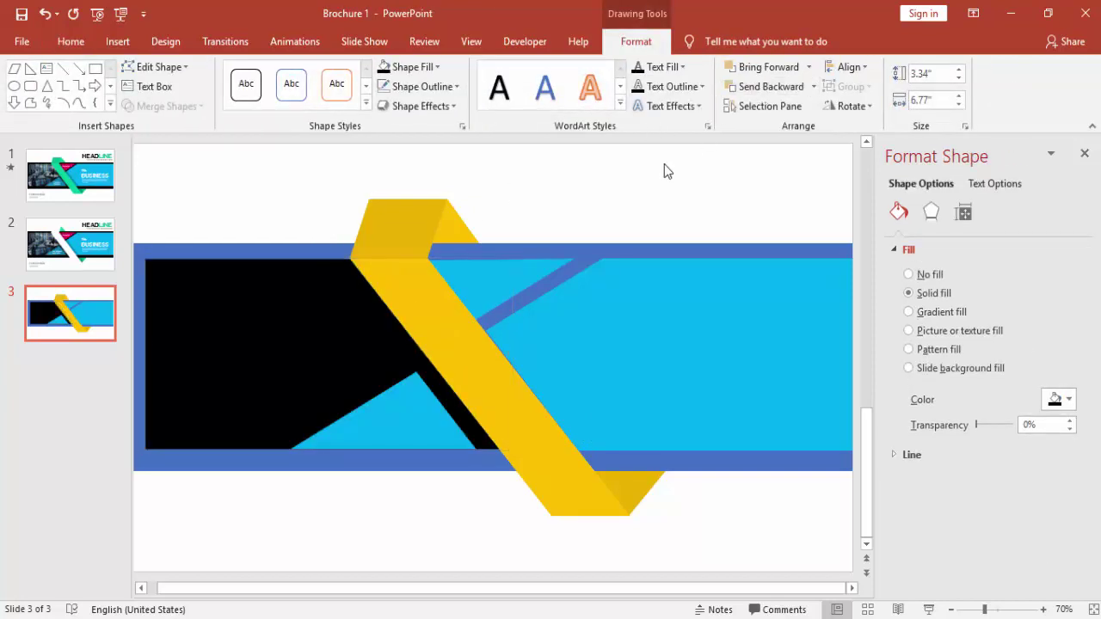
Give the black shape a picture fill using the image file '2'
left_click(266, 333)
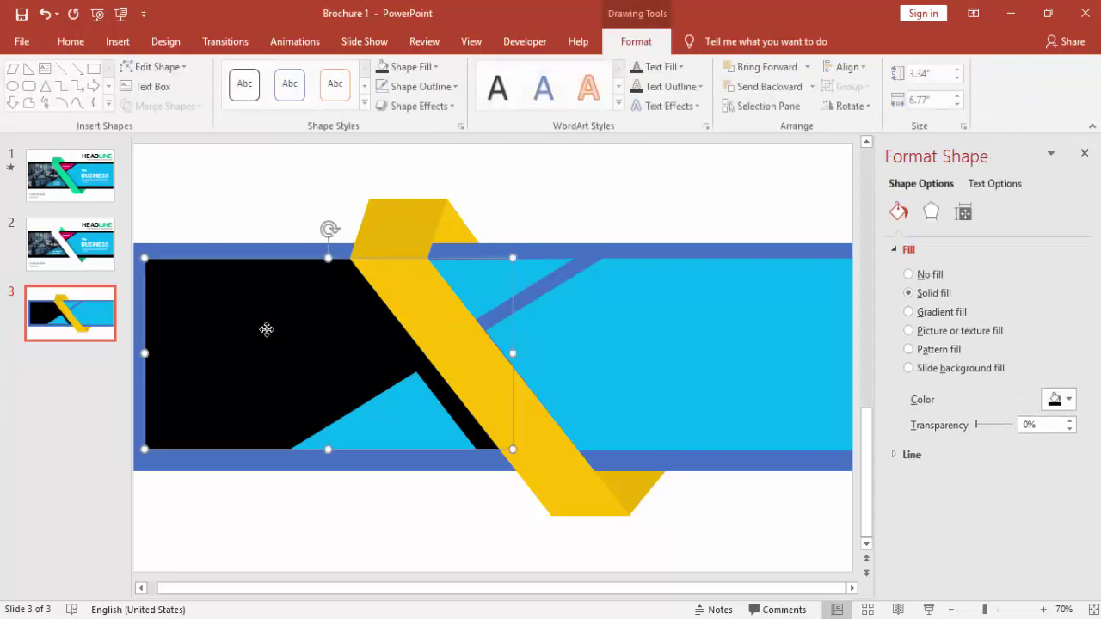
left_click(927, 332)
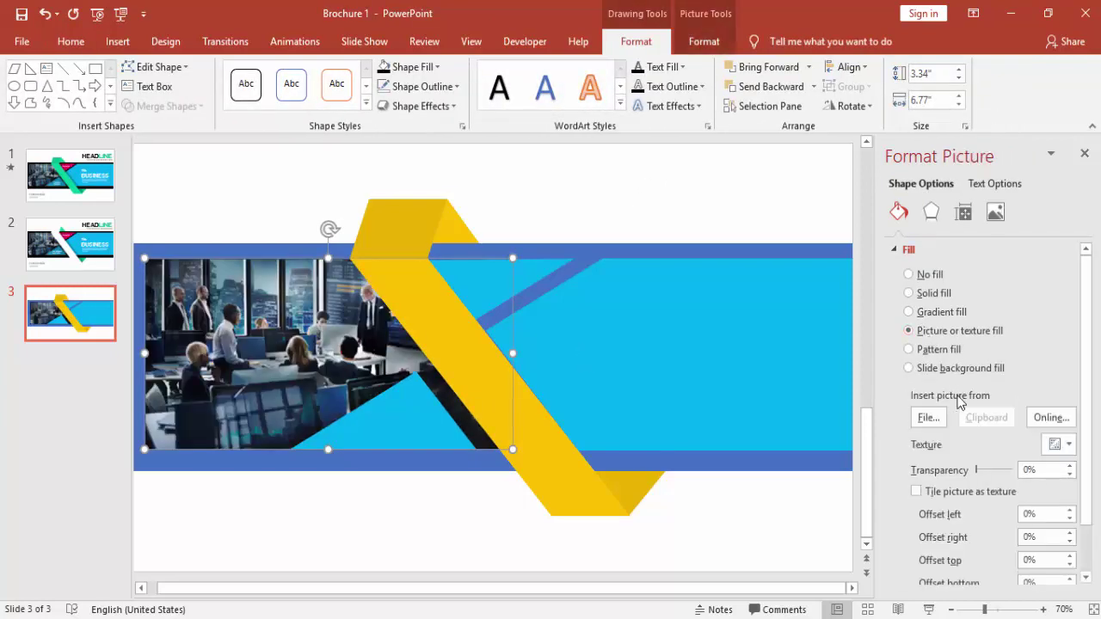
left_click(927, 418)
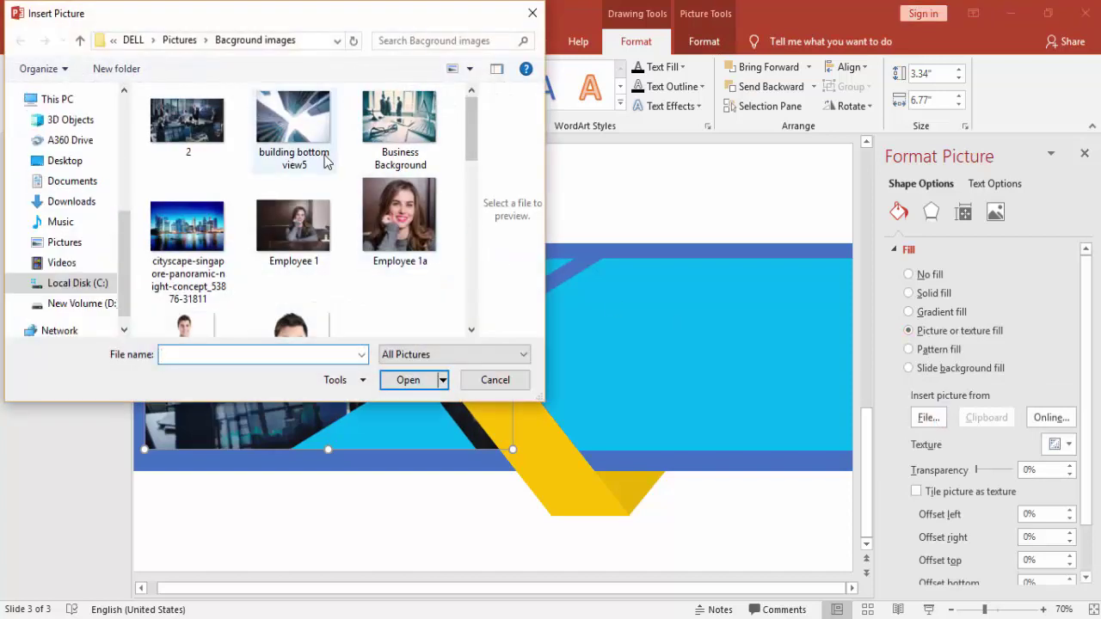
left_click(297, 163)
left_click(198, 225)
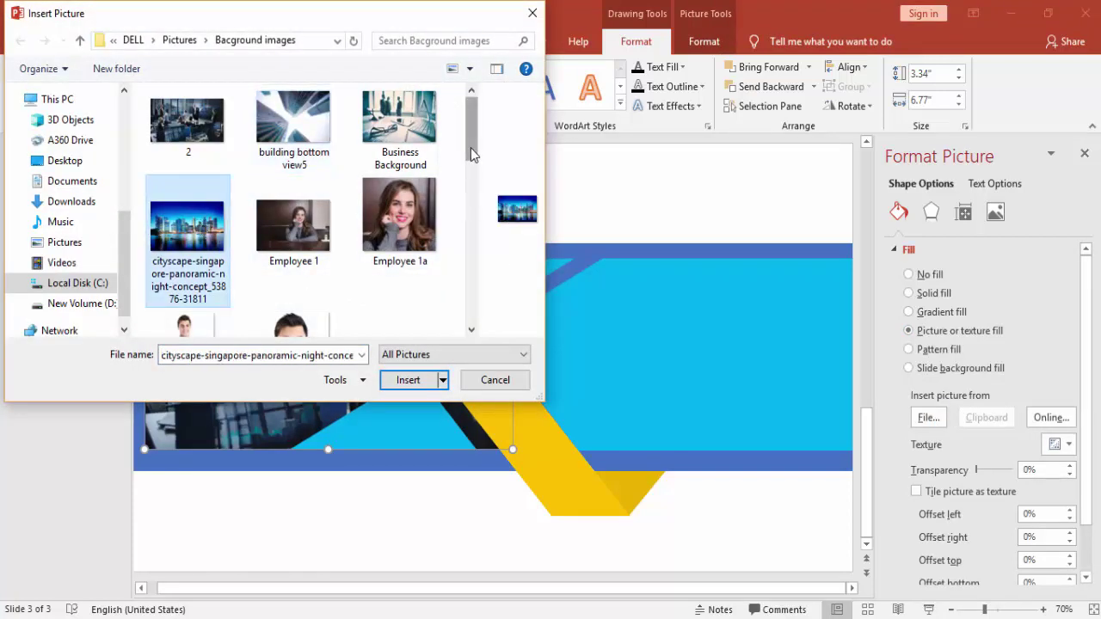
scroll(471, 148, "down", 3)
scroll(477, 226, "up", 4)
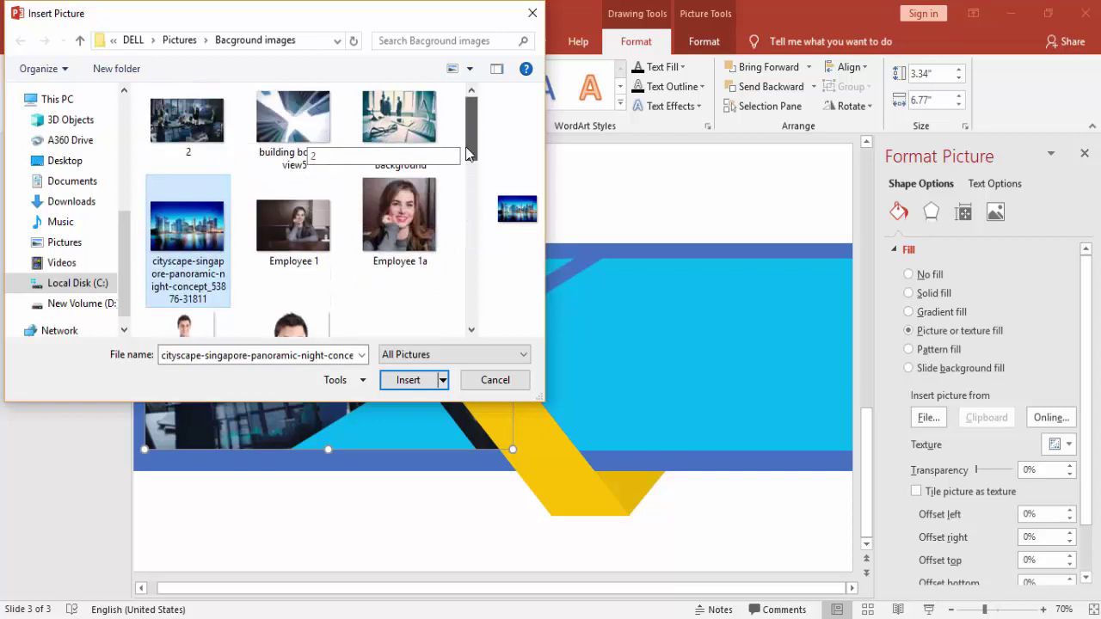
left_click(215, 151)
left_click(411, 379)
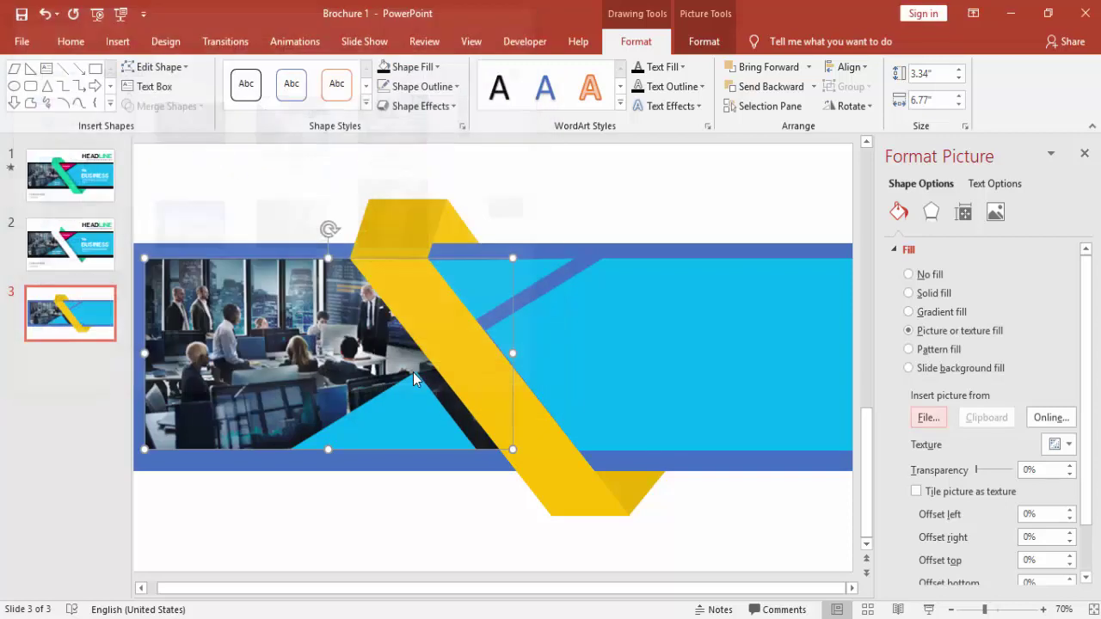
left_click(616, 206)
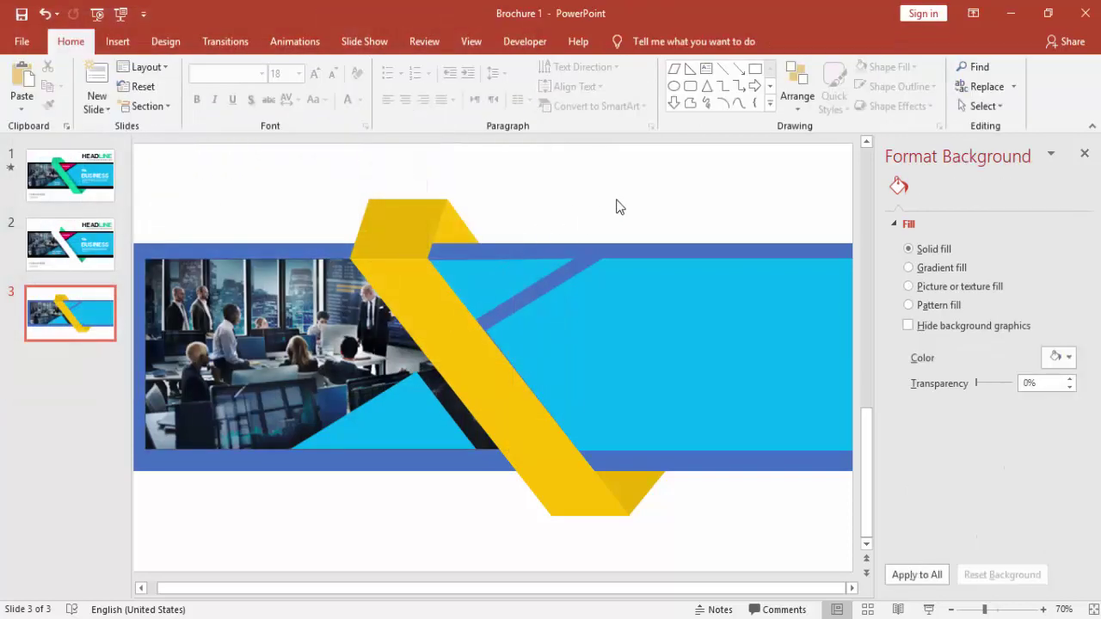
Set the photo-filled shape to No Outline
left_click(268, 299)
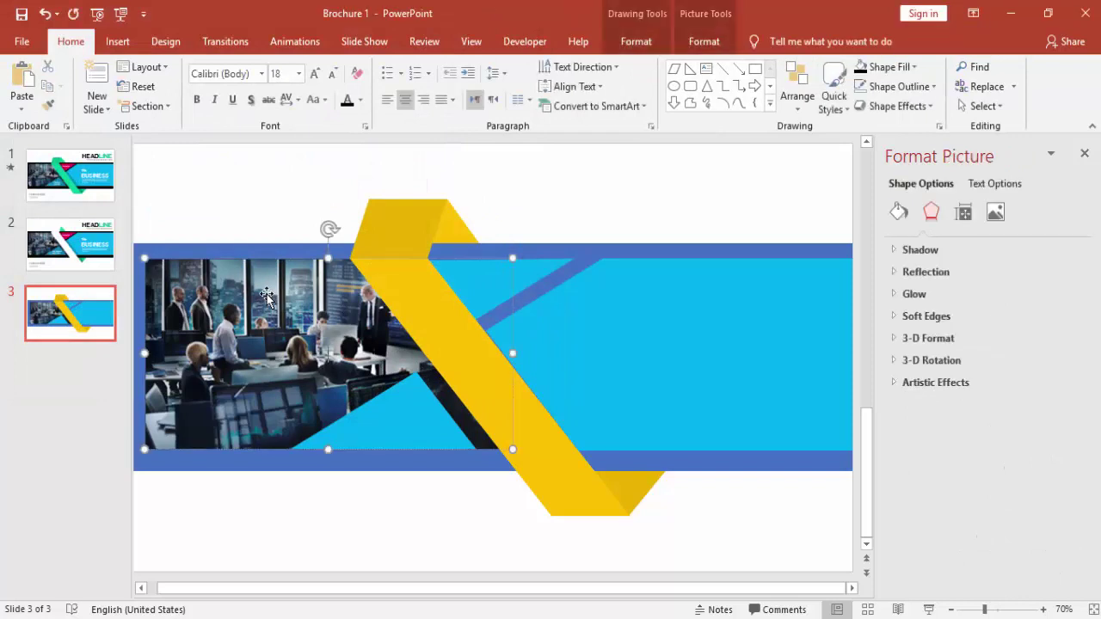
left_click(679, 41)
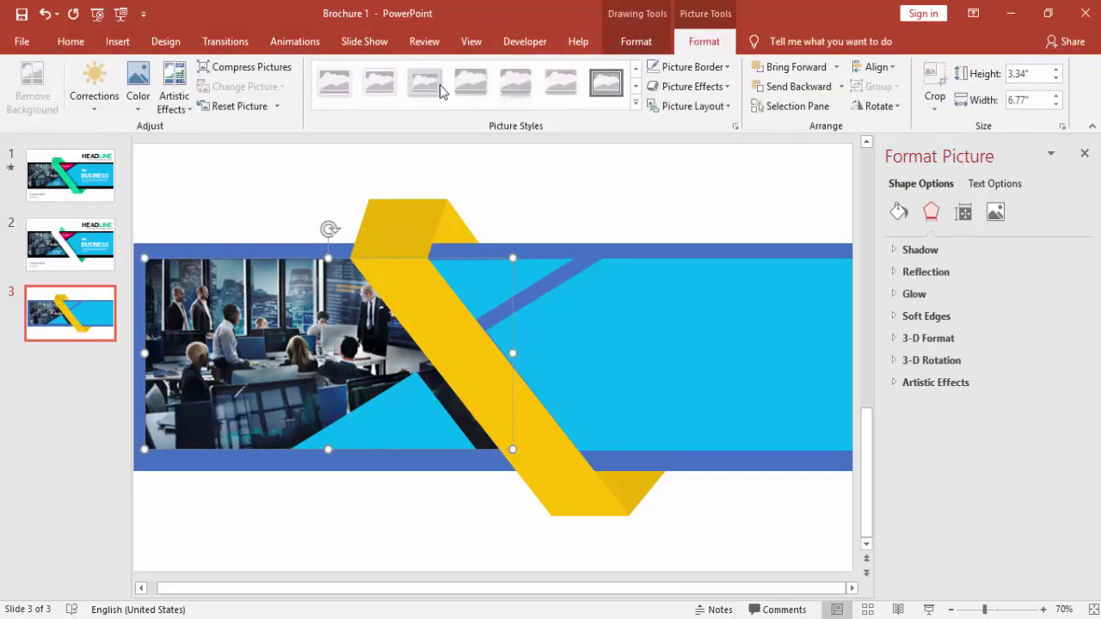
left_click(636, 41)
left_click(421, 86)
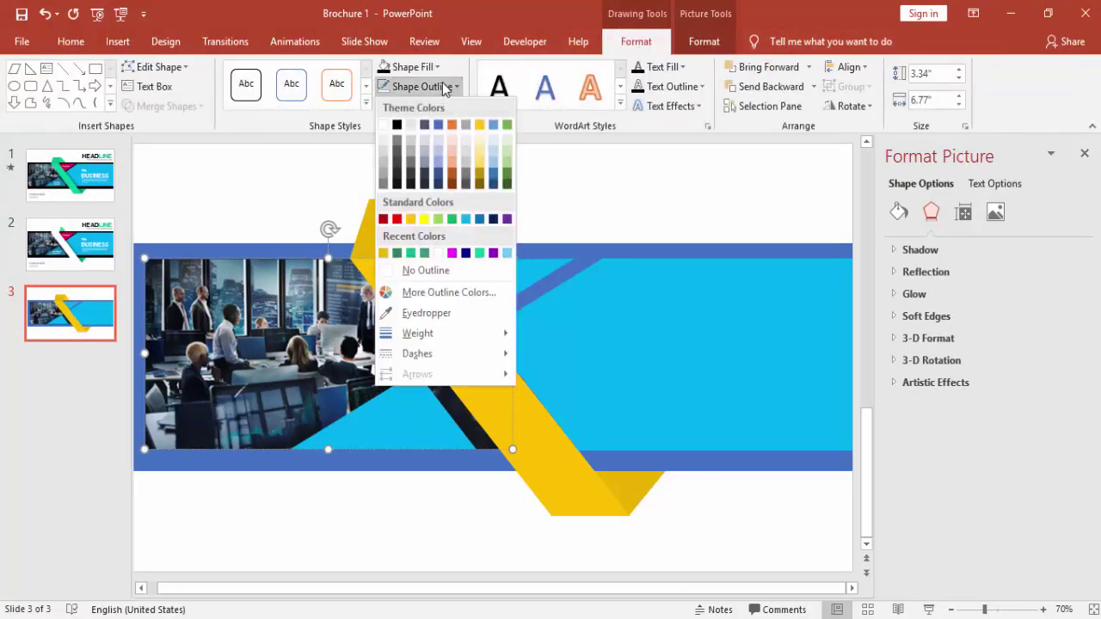
left_click(439, 266)
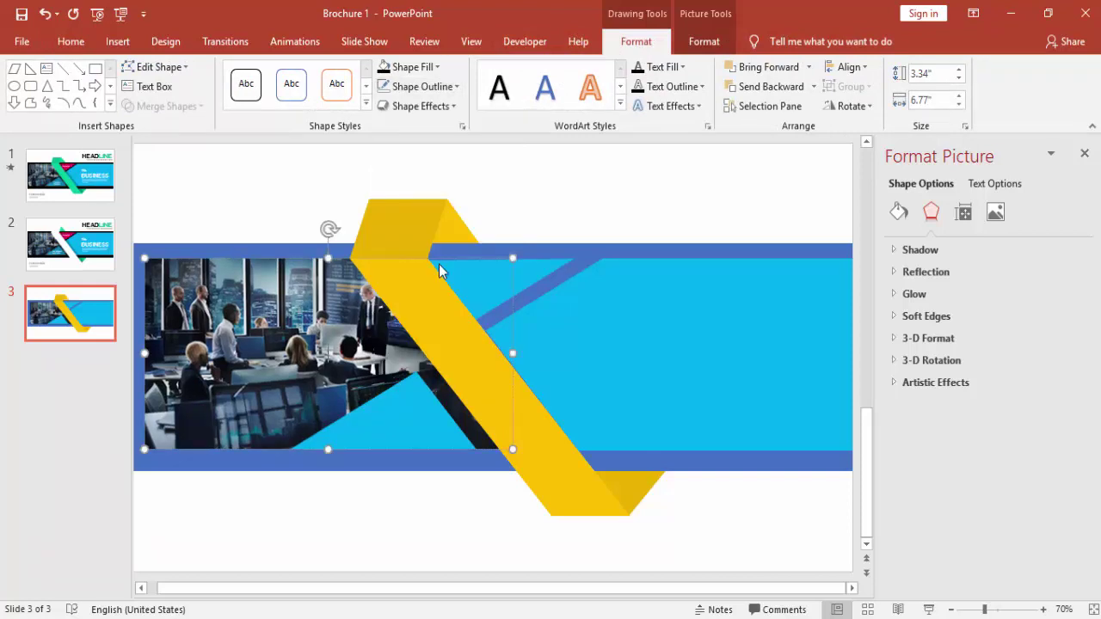
left_click(495, 215)
left_click(450, 330)
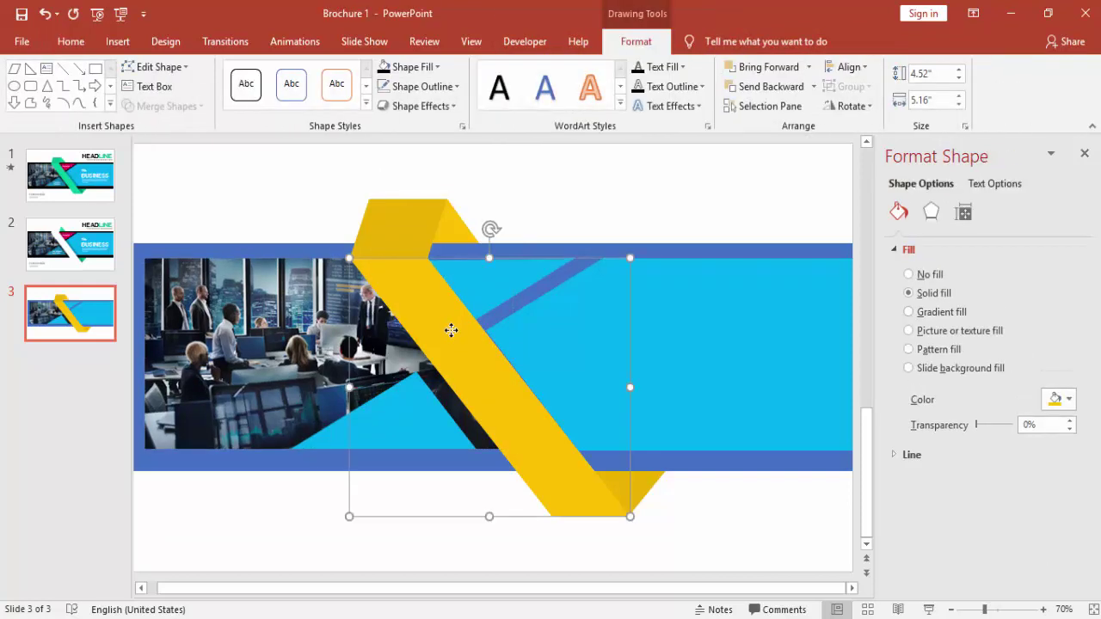
Fill the diagonal ribbon with a teal-green from the Standard colour palette
left_click(1065, 399)
left_click(998, 581)
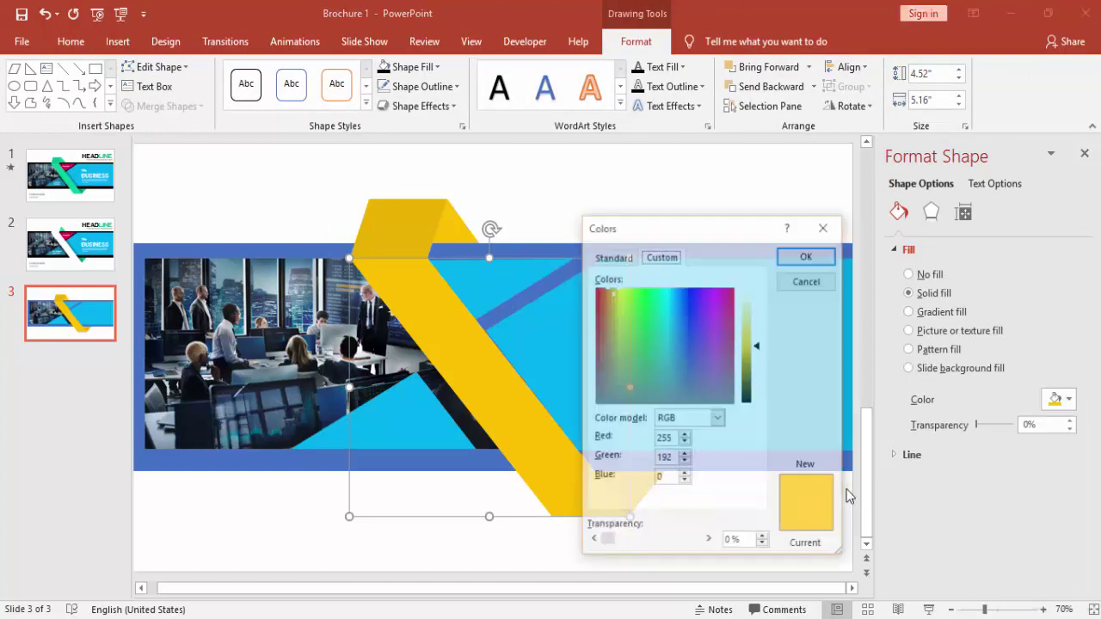
left_click(612, 256)
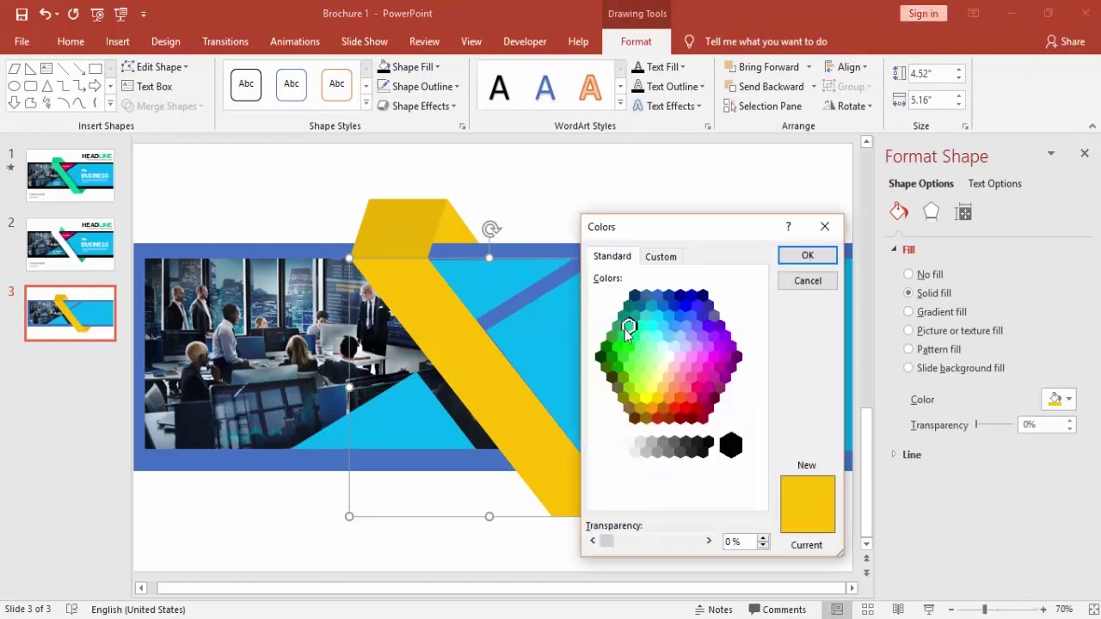
left_click(627, 328)
left_click(784, 258)
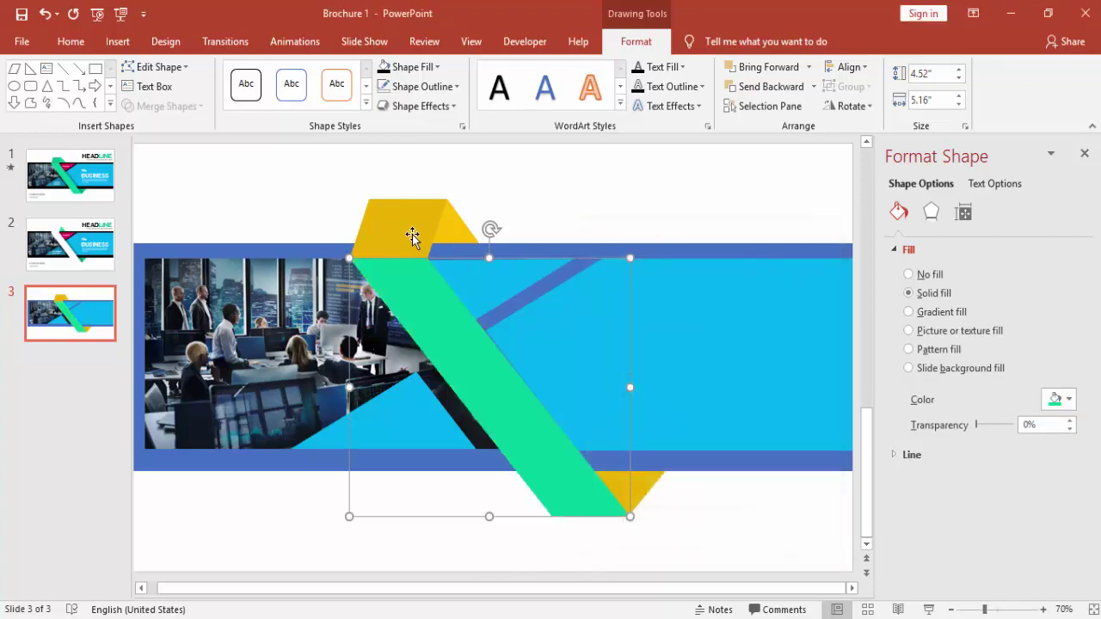
Recolour the top fold, small top triangle and bottom triangle with greens from Recent Colors
left_click(412, 234)
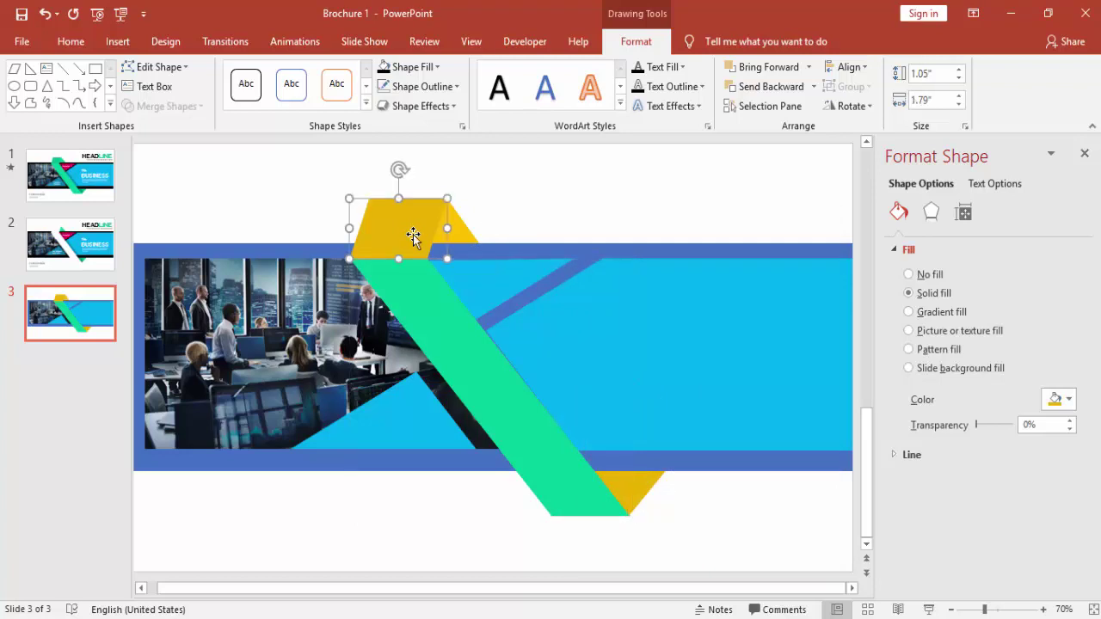
left_click(1067, 400)
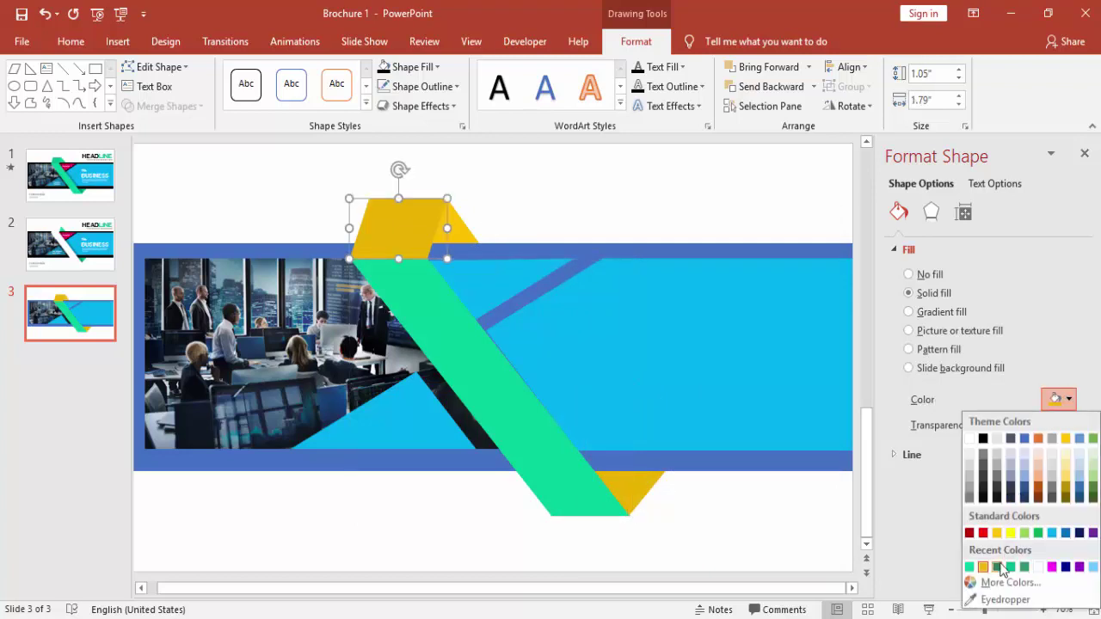
left_click(997, 567)
left_click(462, 245)
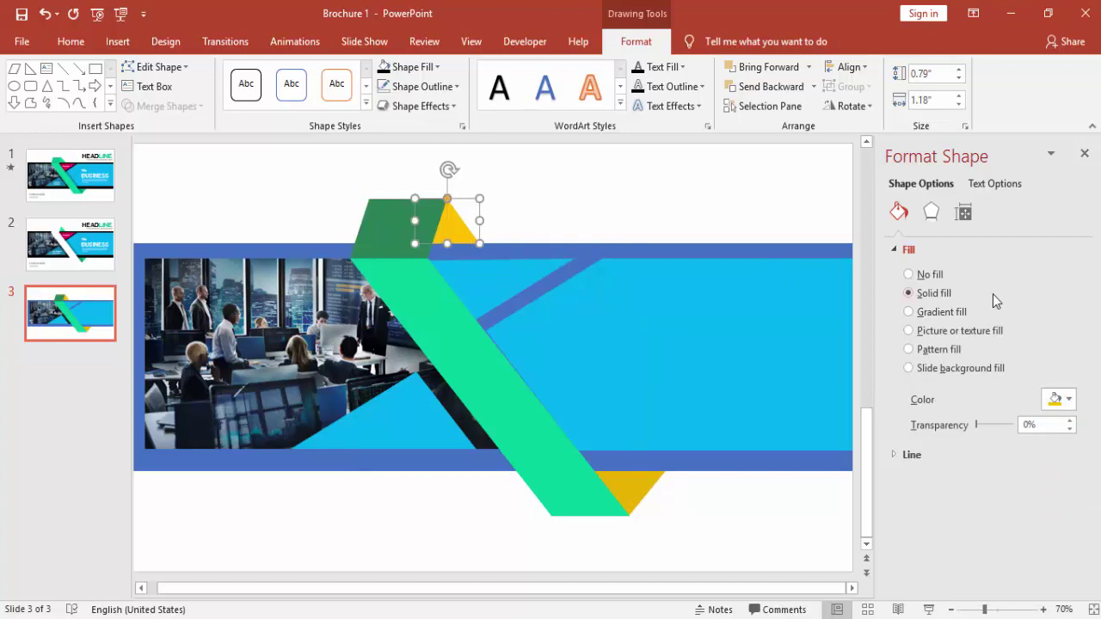
left_click(1068, 399)
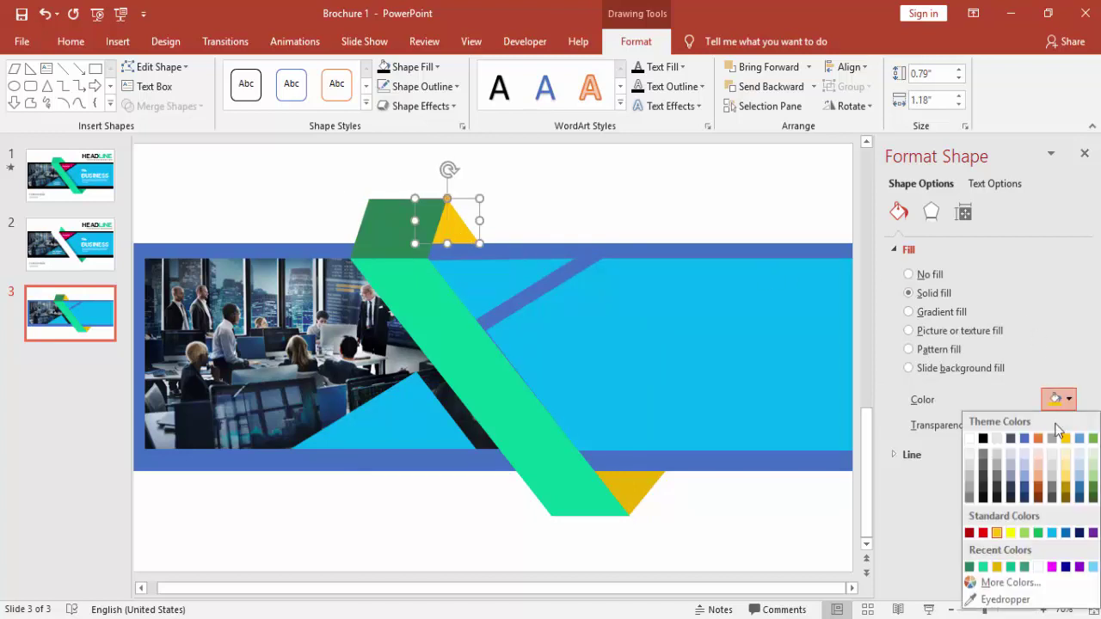
left_click(983, 566)
left_click(634, 491)
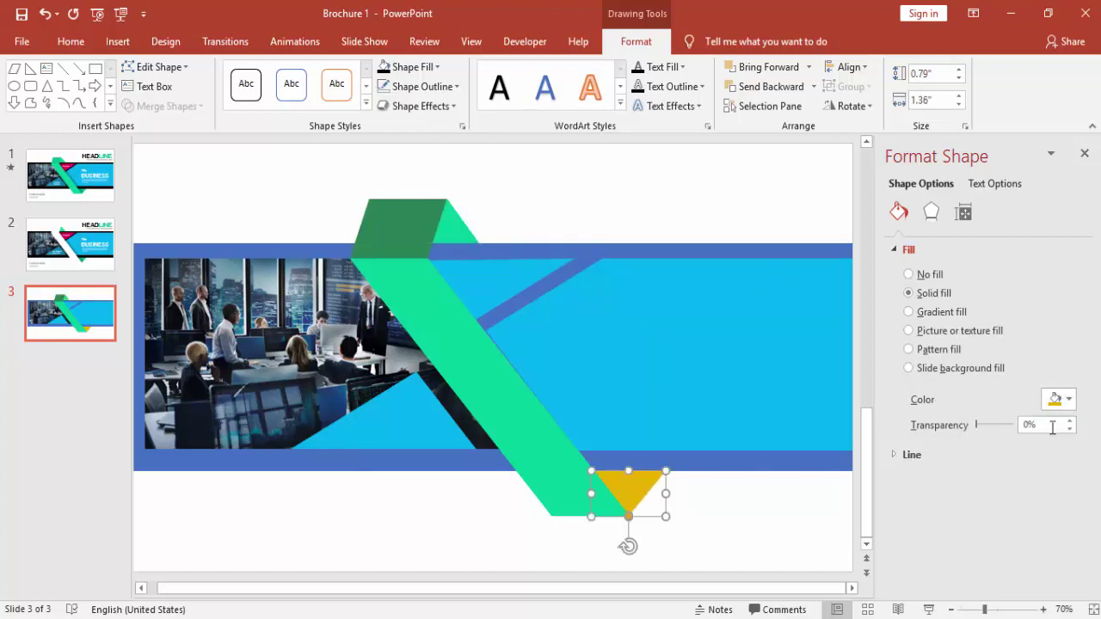
left_click(1064, 399)
left_click(983, 566)
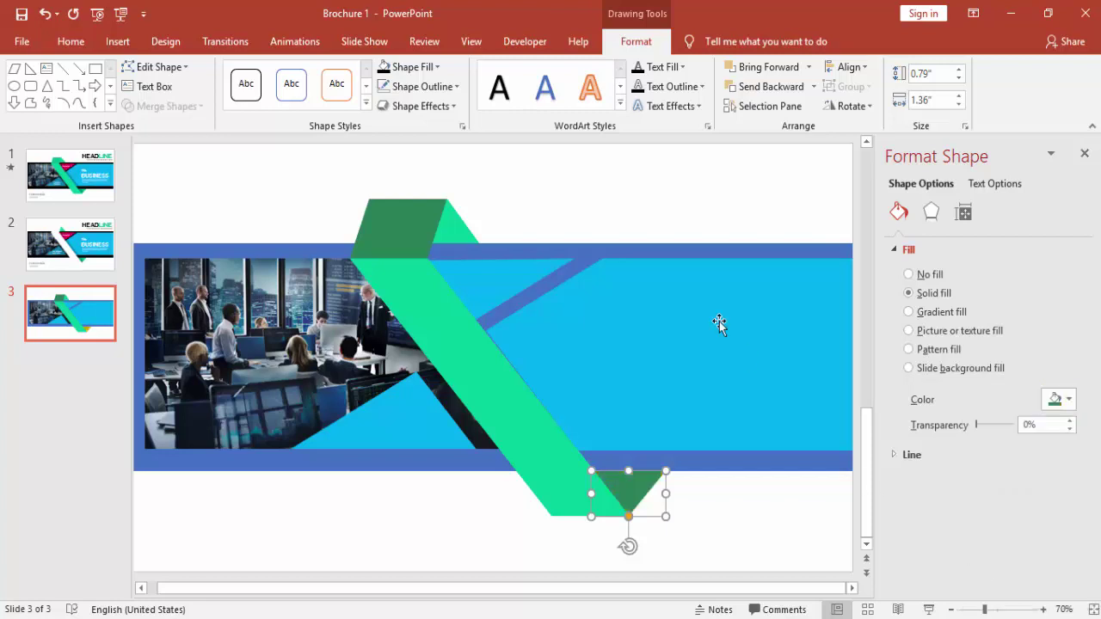
left_click(618, 194)
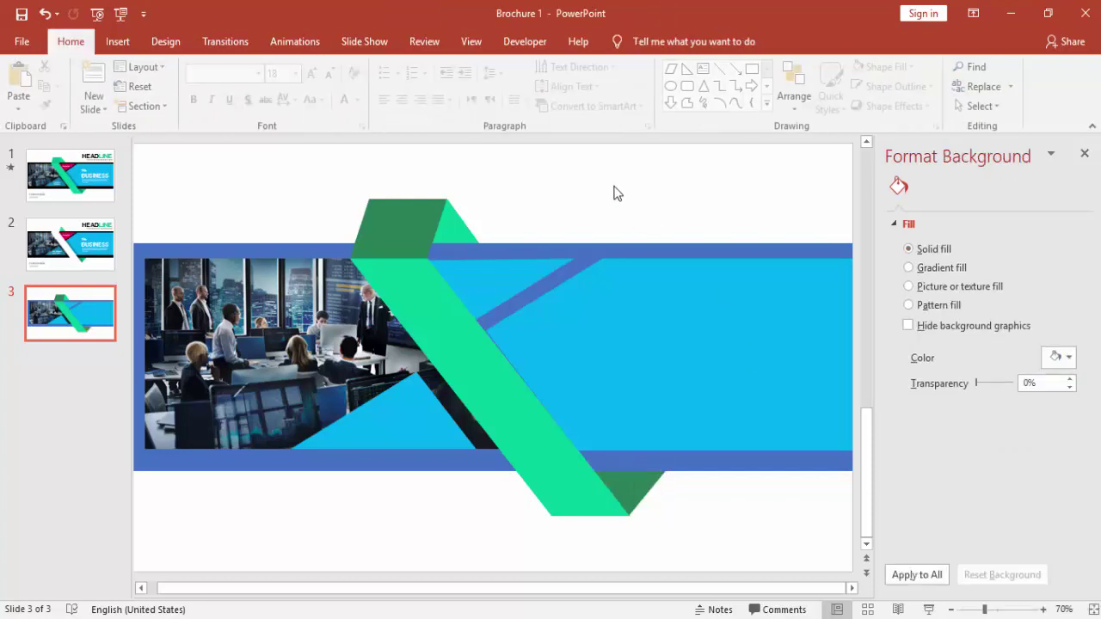
left_click(595, 377)
Widen the blue rectangle leftward, fill the upper triangle magenta-pink, and make the lower triangle 22% transparent
left_click_drag(479, 354, 480, 355)
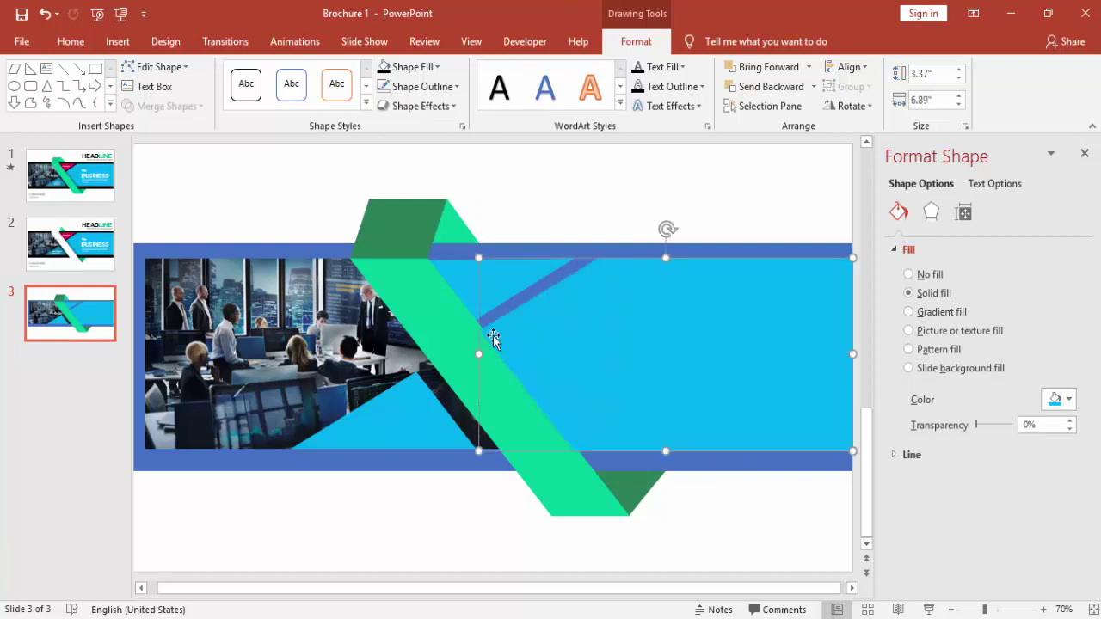
left_click(604, 206)
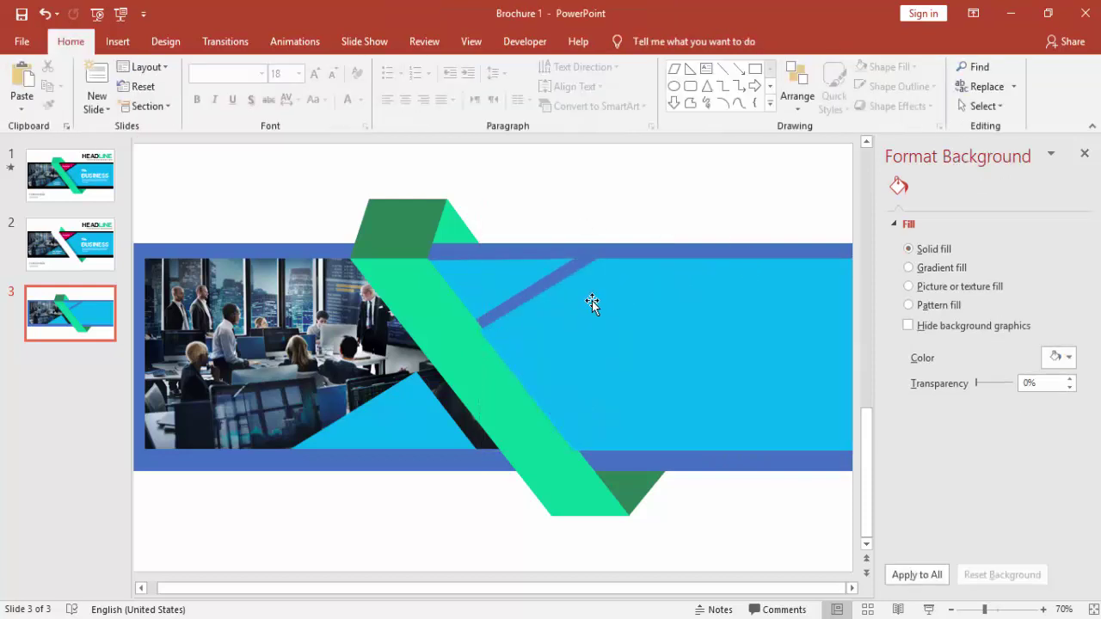
left_click(524, 296)
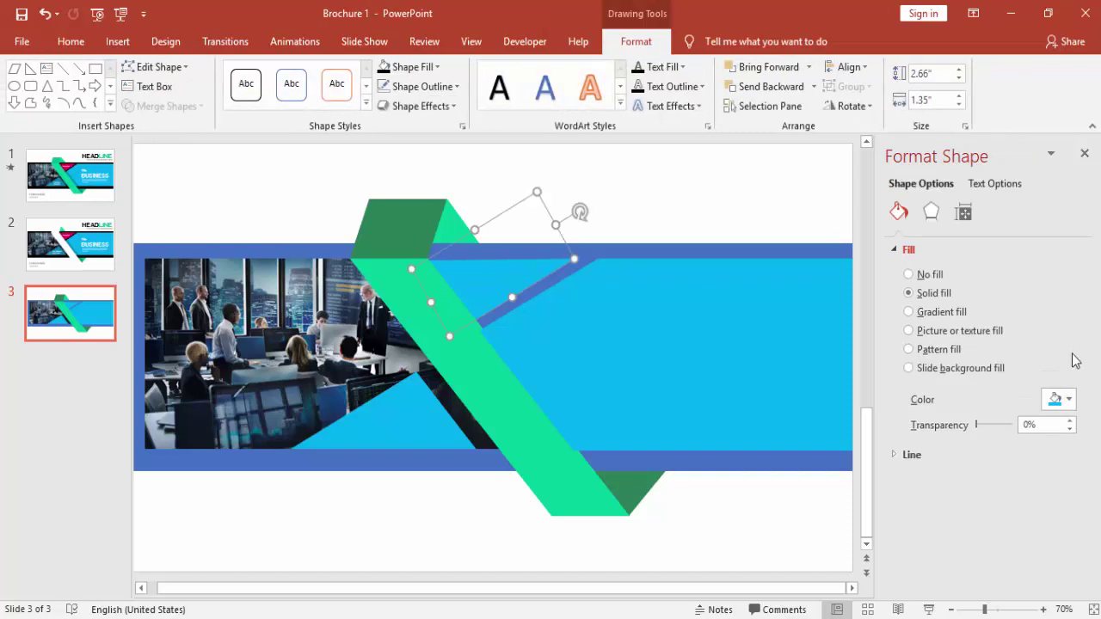
left_click(1067, 399)
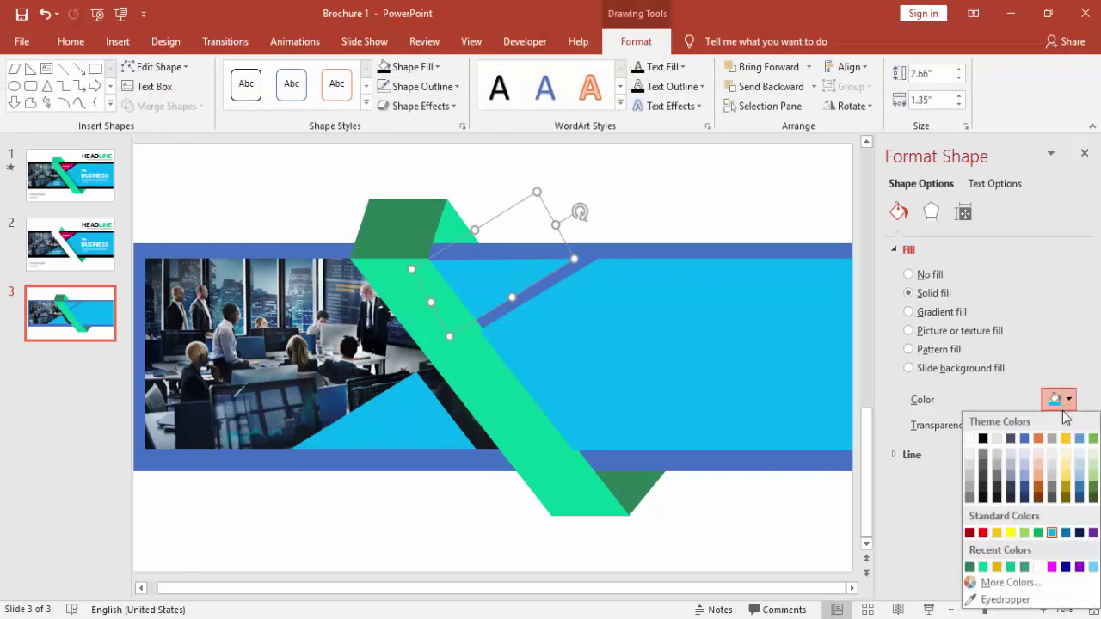
left_click(1007, 582)
left_click(612, 257)
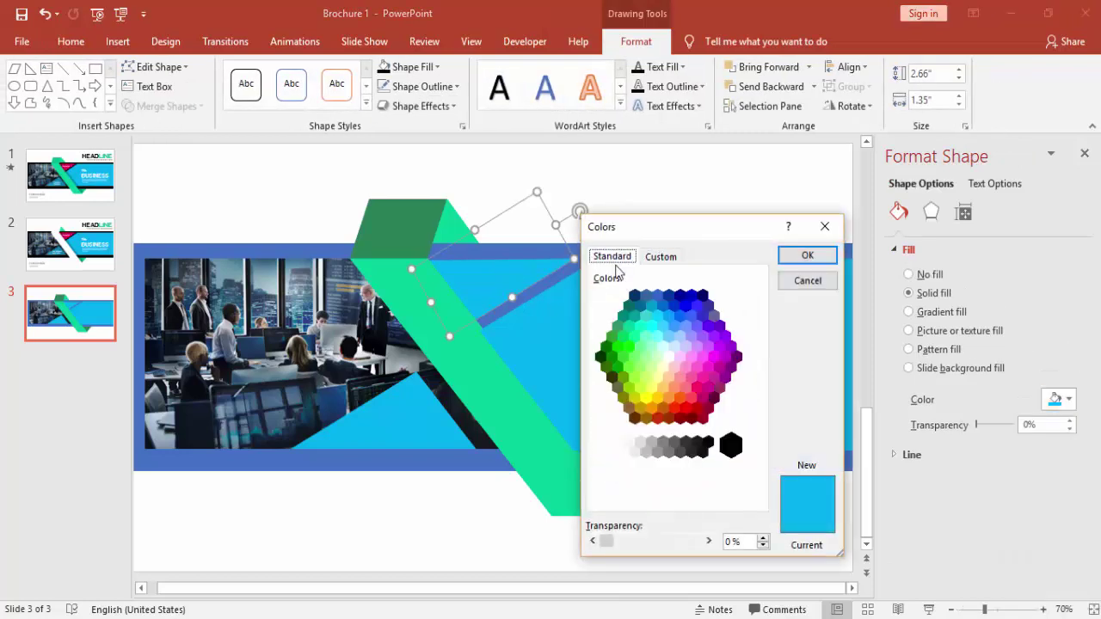
left_click(699, 389)
left_click(702, 375)
left_click(696, 388)
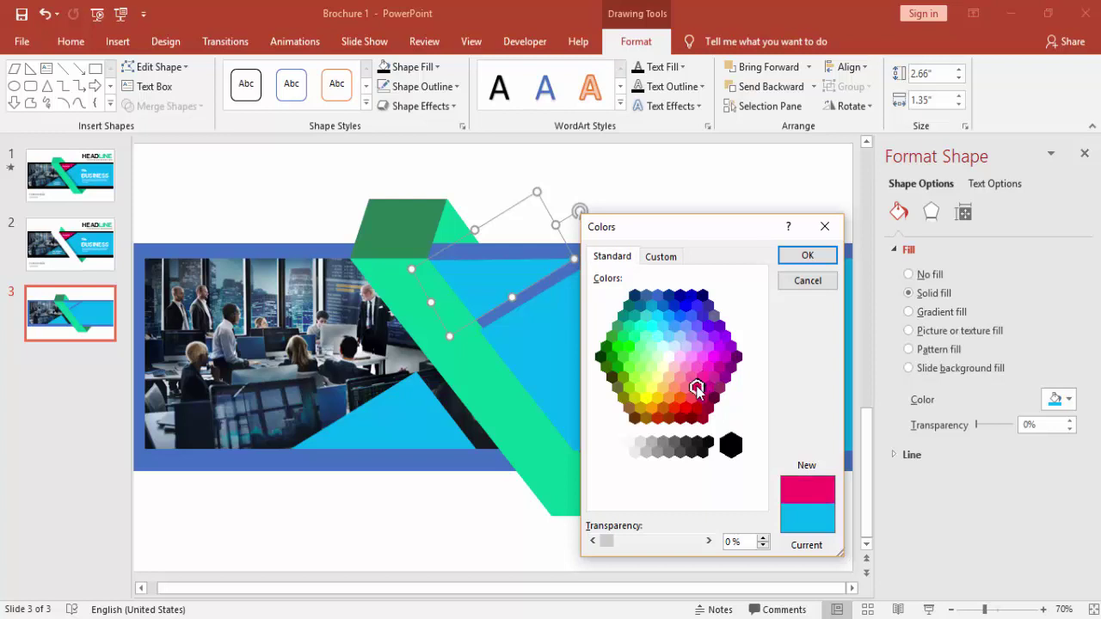
left_click(812, 256)
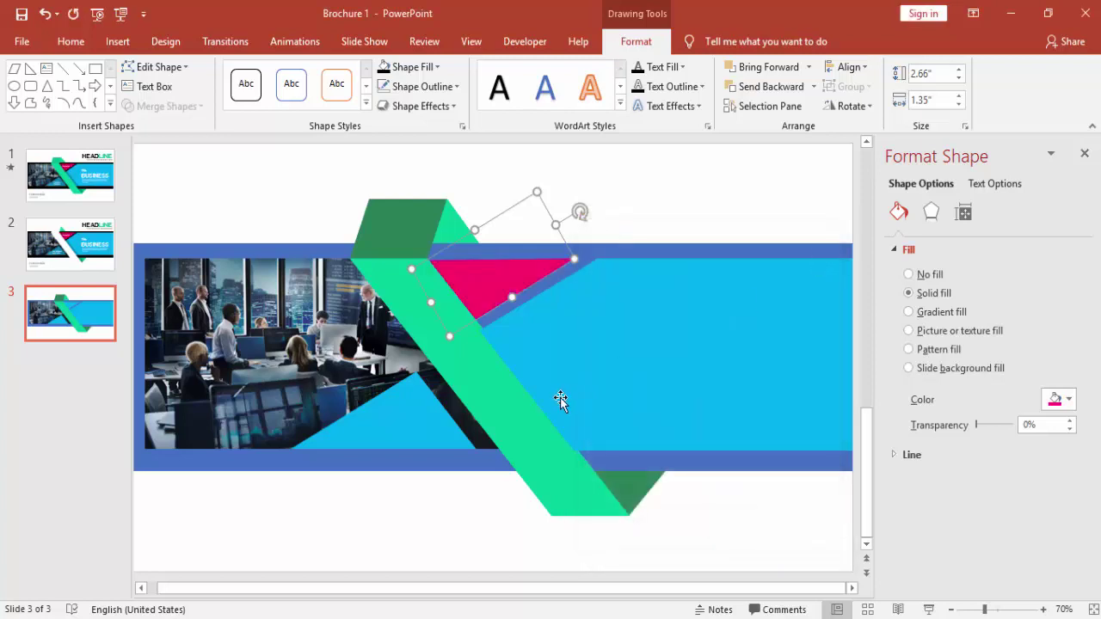
left_click(418, 417)
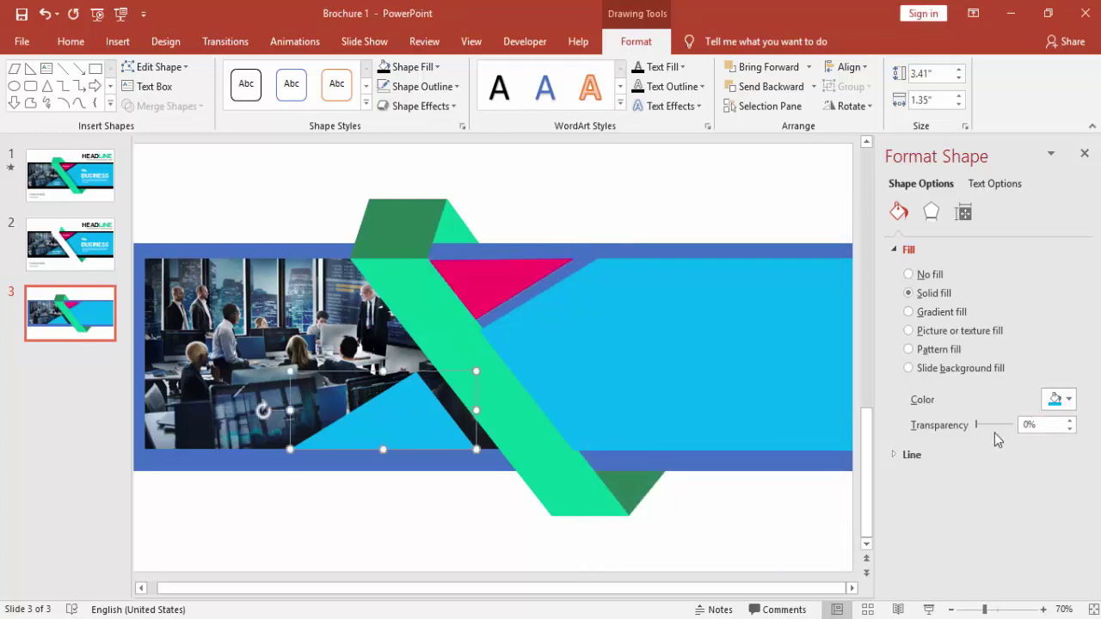
left_click_drag(978, 427, 986, 426)
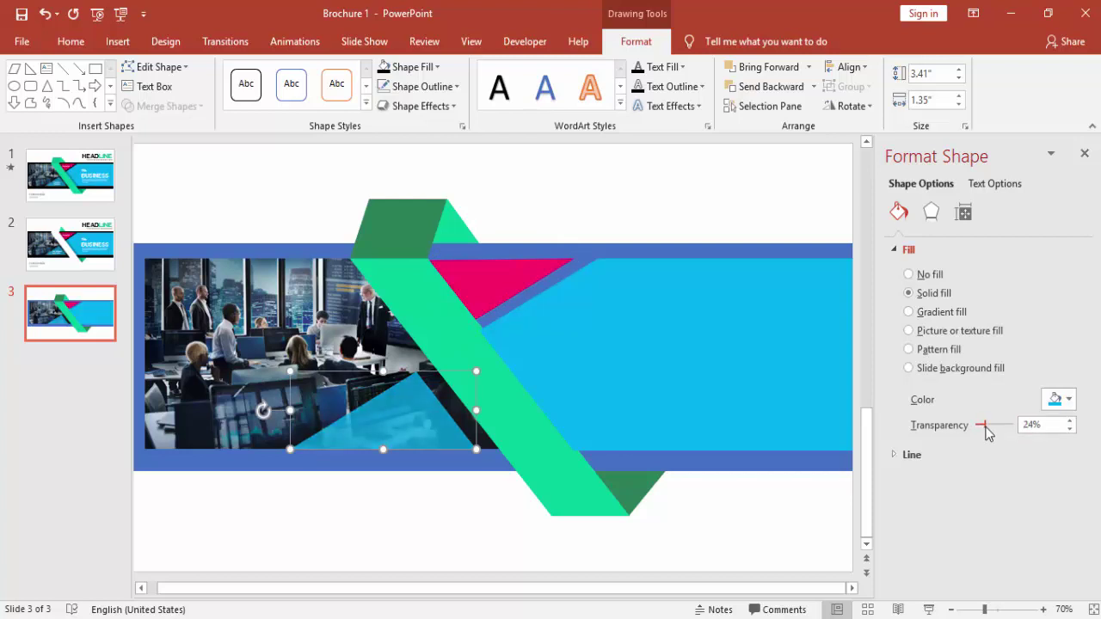
Leave the lower triangle at about 24% transparency and select the green diagonal band
left_click(677, 195)
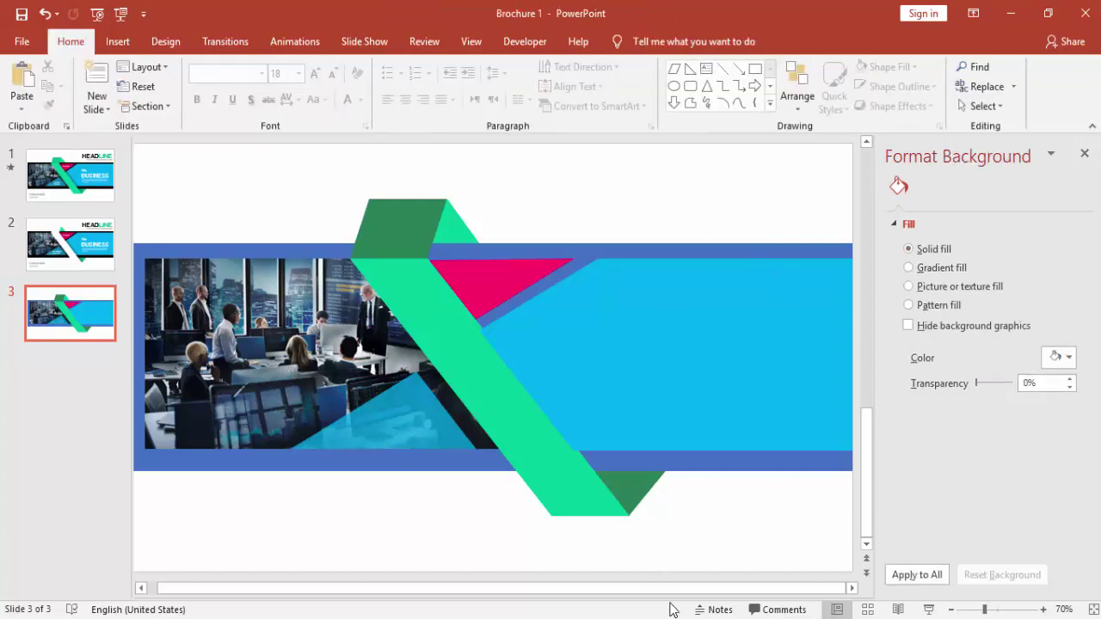
left_click(494, 376)
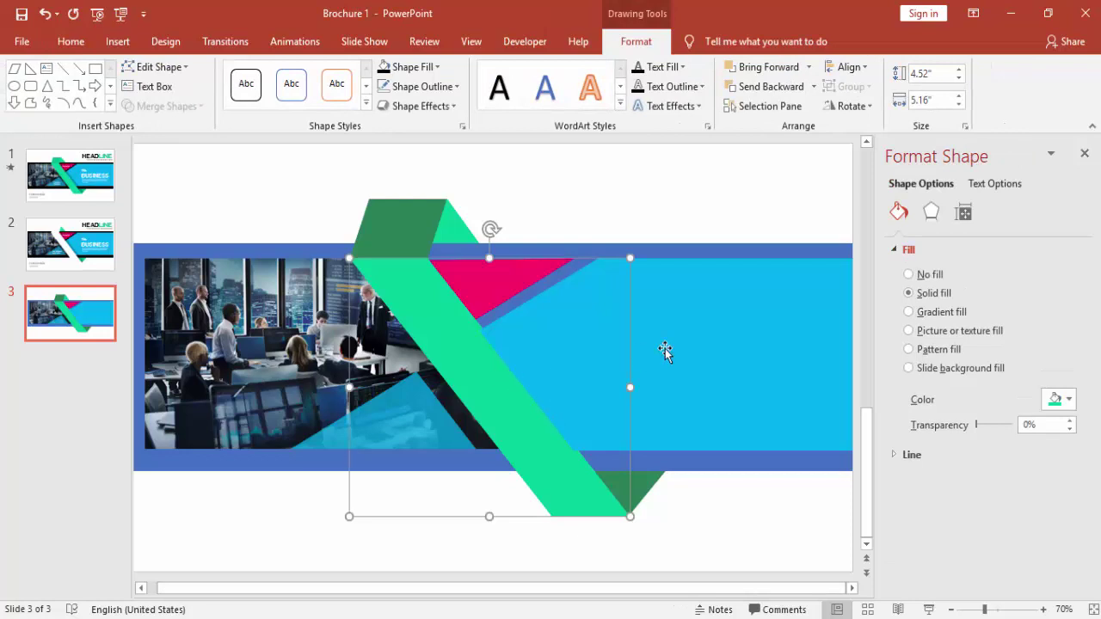
Give the green diagonal band a darker recent green fill
left_click(1065, 400)
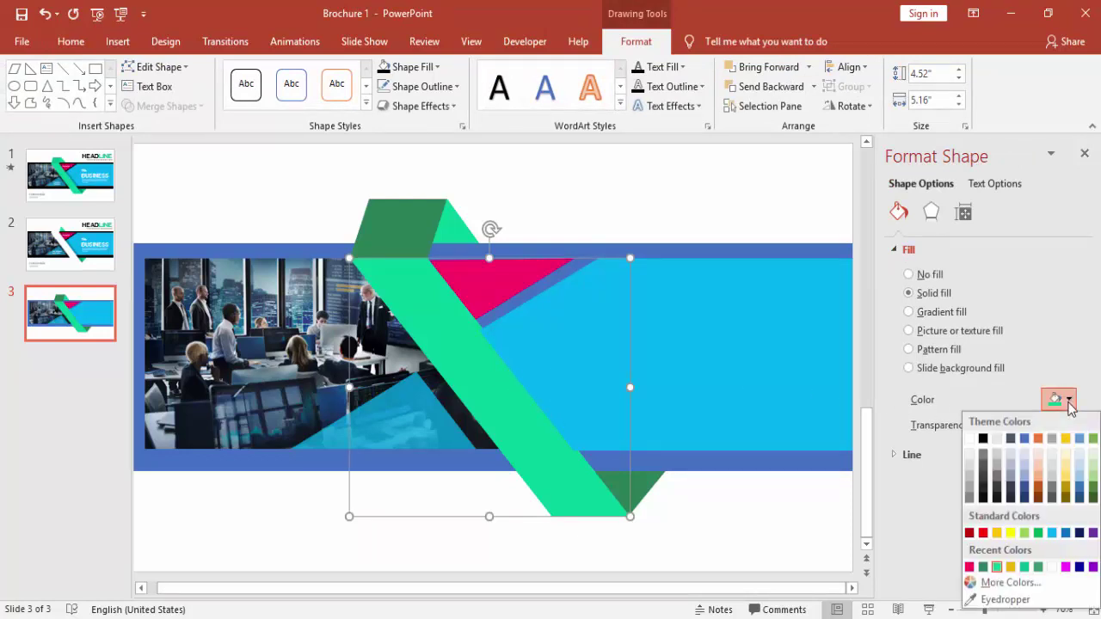
left_click(1024, 567)
left_click(645, 204)
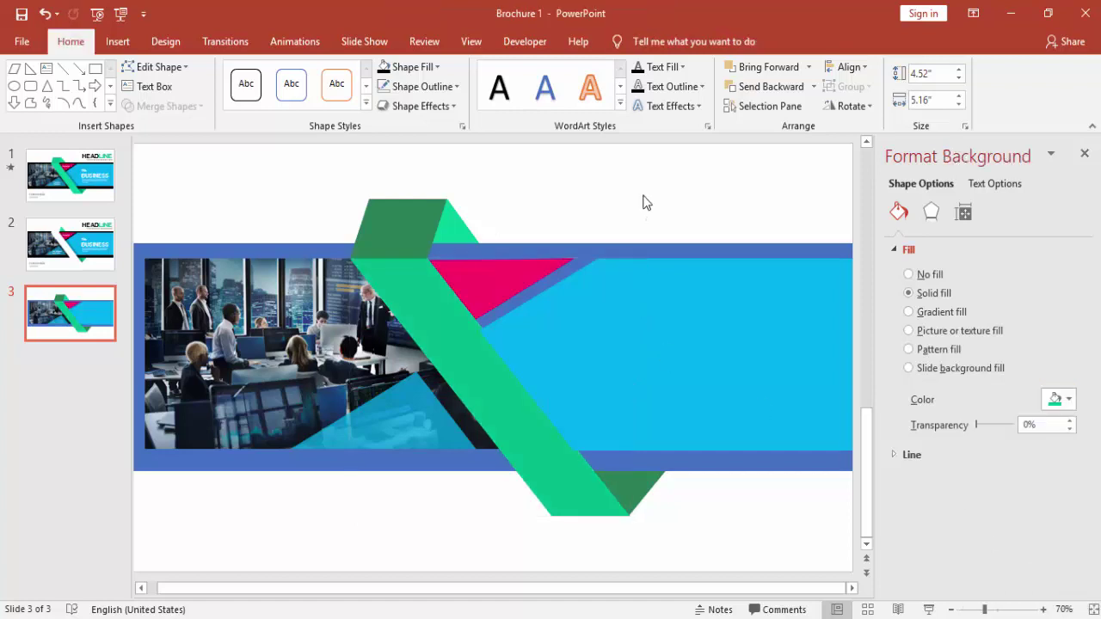
Duplicate the green ribbon, make the copy 50% transparent, and shift it slightly left
left_click(468, 348)
left_click_drag(468, 348, 557, 340)
left_click_drag(978, 426, 994, 428)
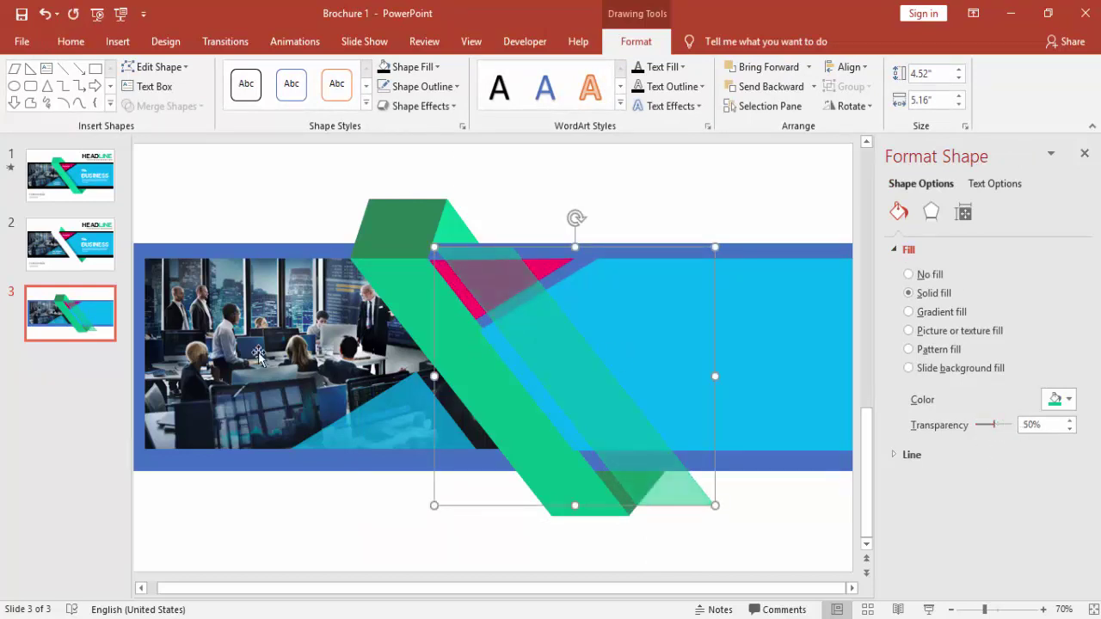
left_click_drag(526, 340, 468, 345)
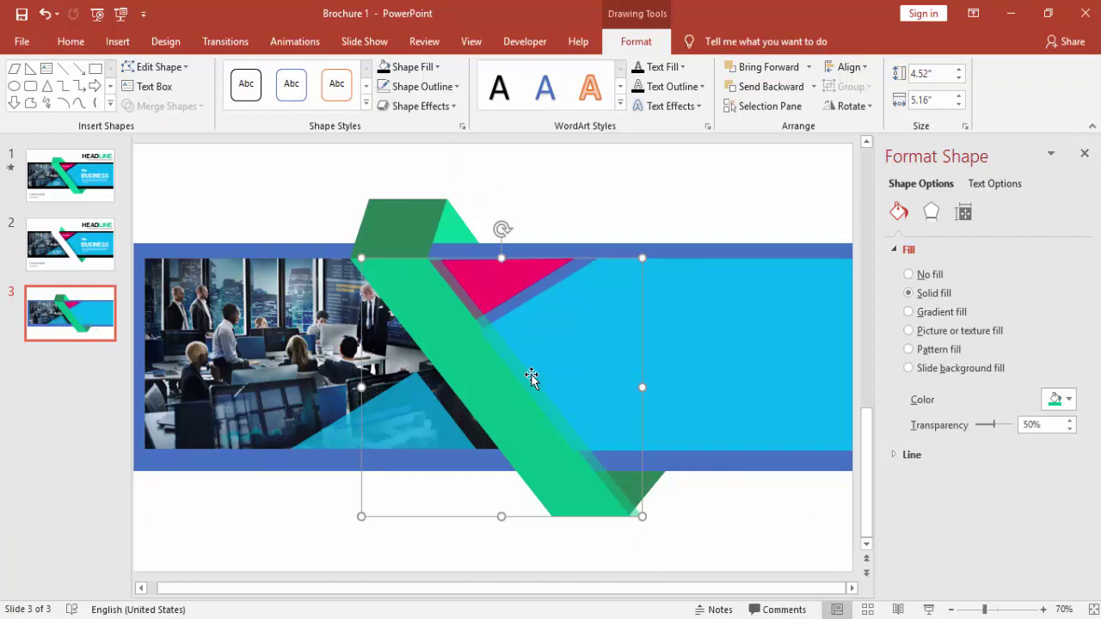
left_click(680, 517)
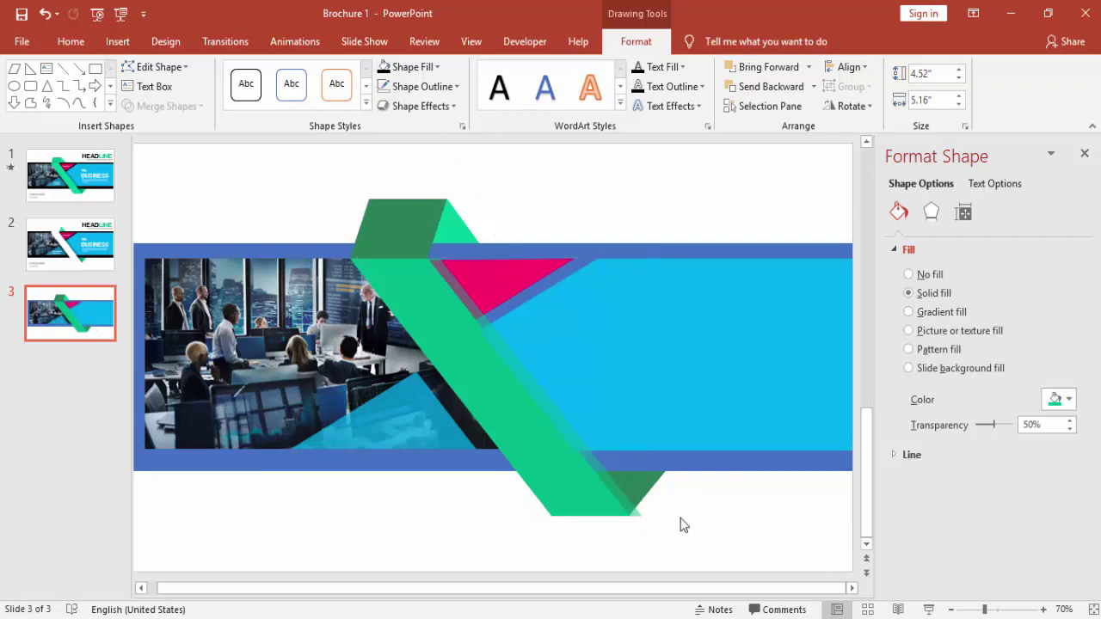
left_click(117, 41)
Draw a small tilted triangle over the lower tip of the translucent ribbon copy
left_click(295, 90)
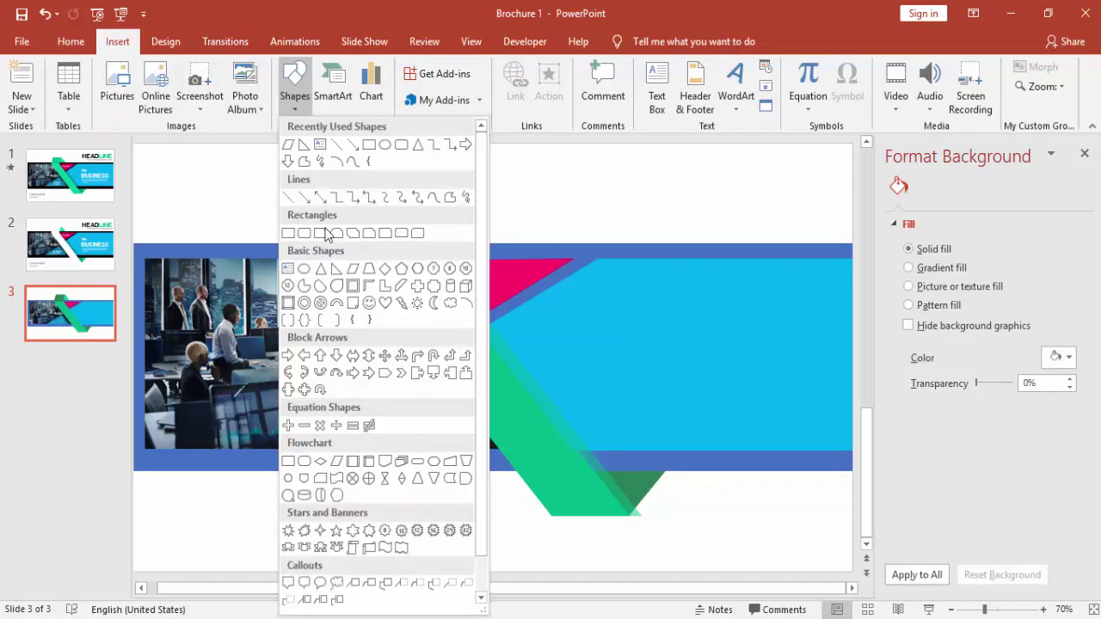
left_click(321, 270)
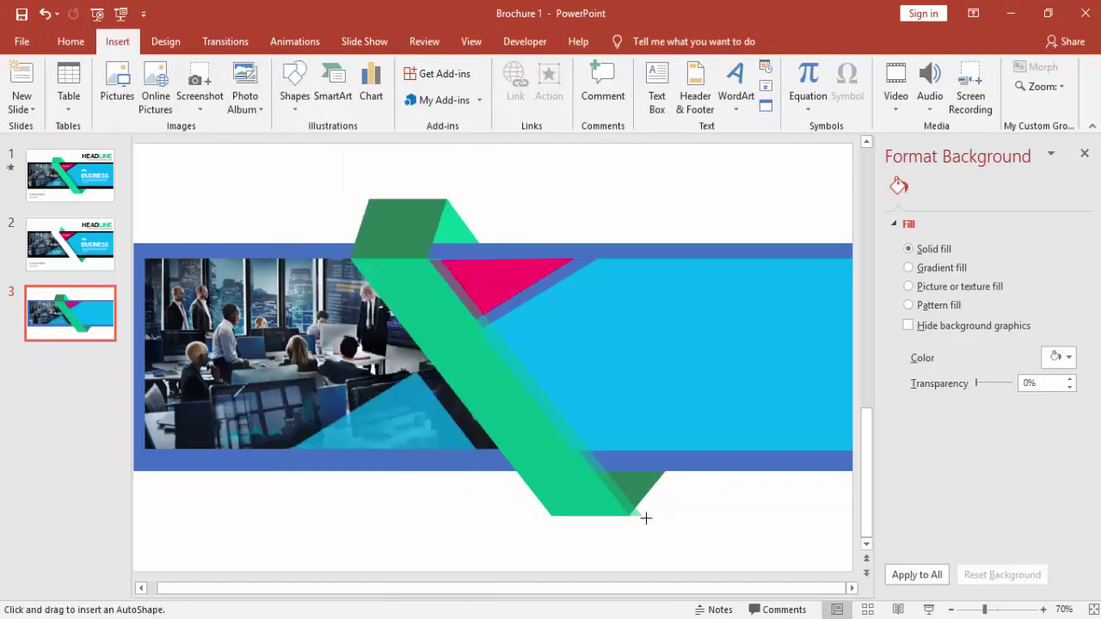
mouse_move(649, 507)
left_mouse_down()
mouse_move(710, 533)
mouse_move(652, 516)
left_mouse_up()
left_click_drag(646, 469, 644, 469)
left_click_drag(651, 519, 655, 518)
left_click_drag(648, 470, 643, 469)
left_click_drag(654, 521, 651, 515)
Subtract the triangle from the ribbon copy with Merge Shapes
left_click(622, 478)
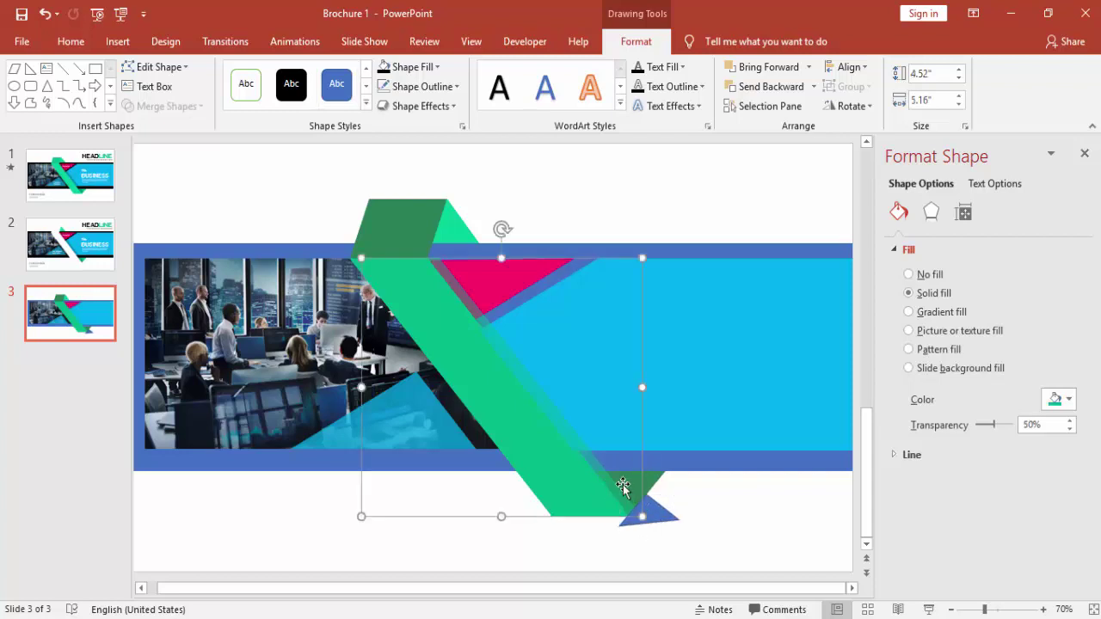
left_click(671, 522, "shift")
left_click(196, 107)
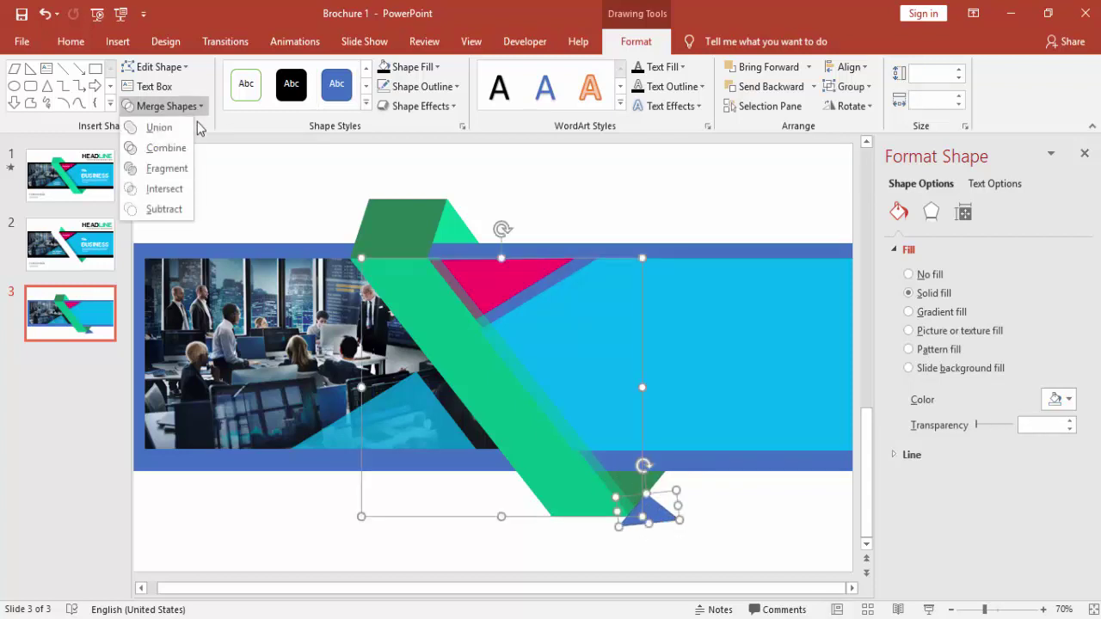
left_click(178, 214)
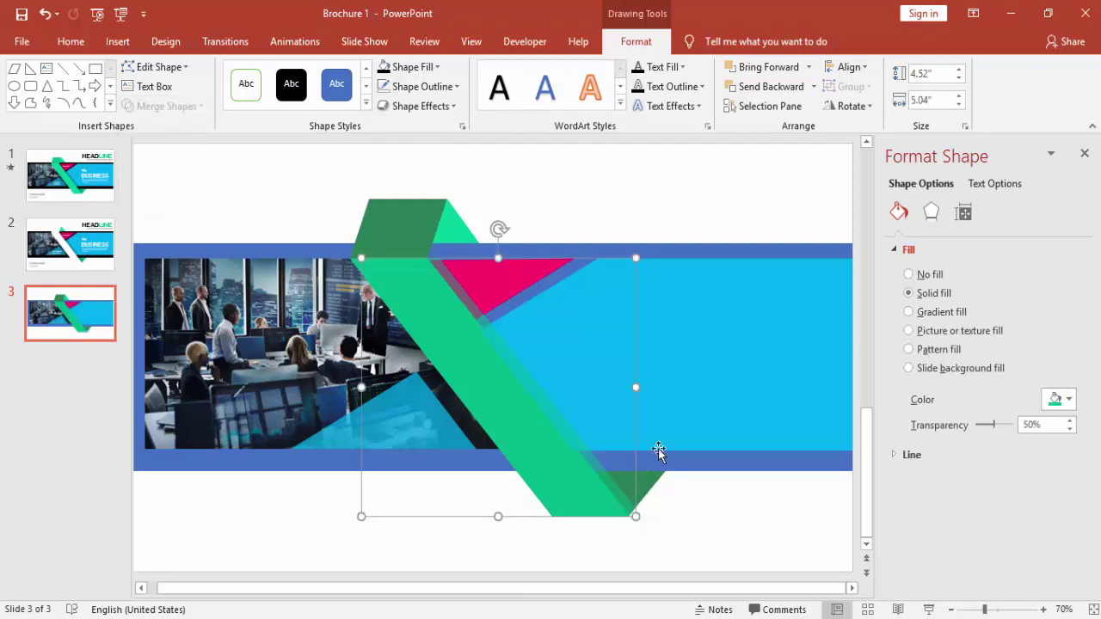
left_click(701, 514)
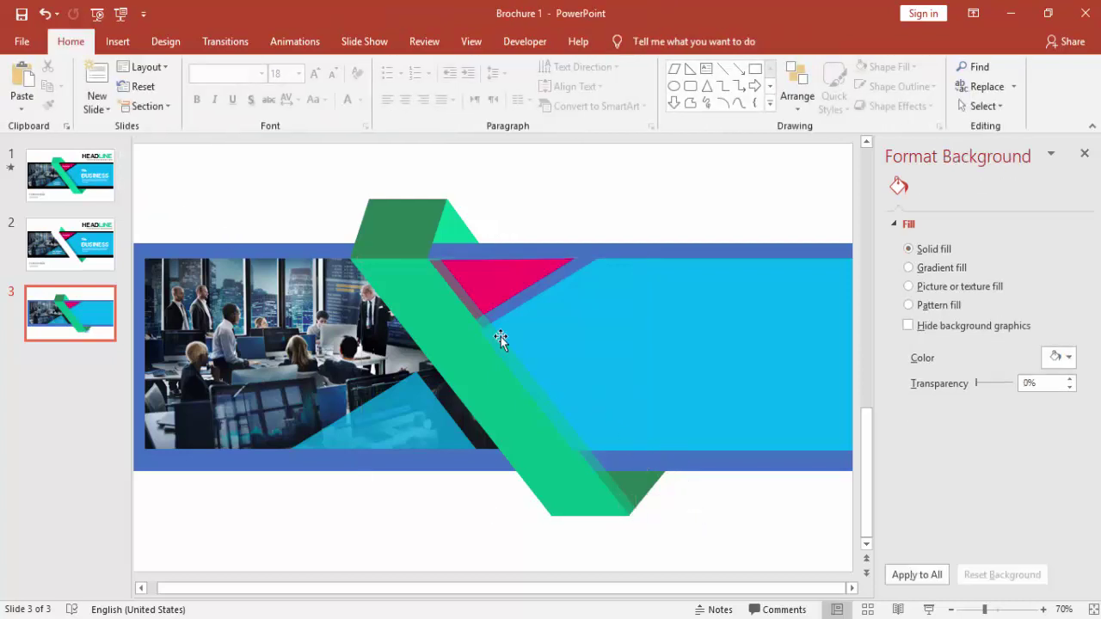
Move the ribbon copy slightly down-right and raise its transparency to 75%
left_click(464, 306)
left_click_drag(510, 339, 540, 380)
left_click_drag(996, 423, 1003, 423)
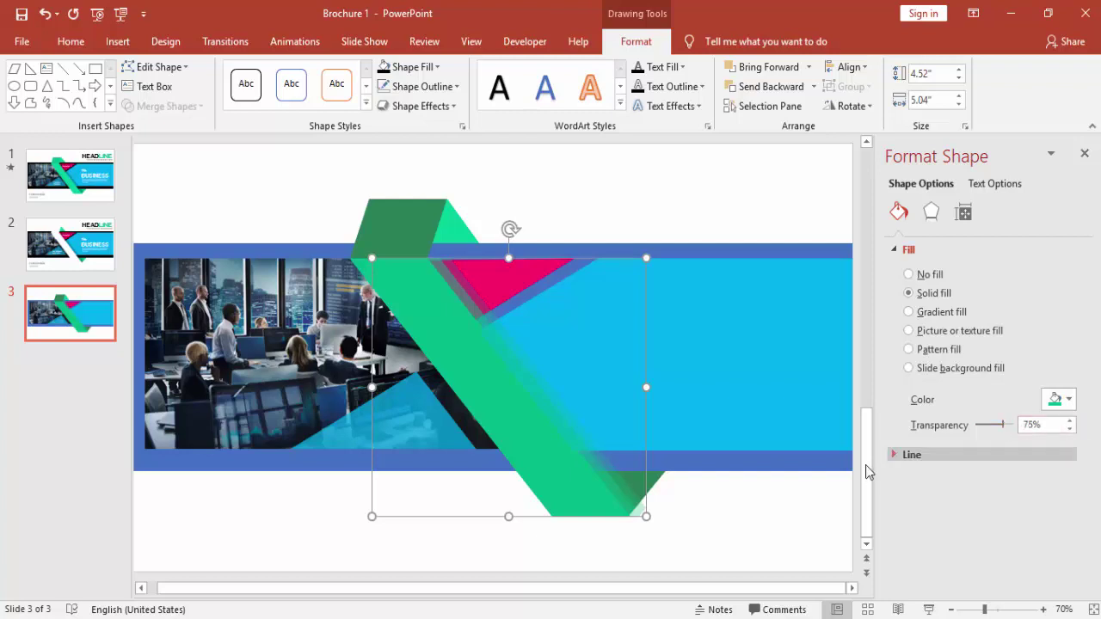
left_click(772, 511)
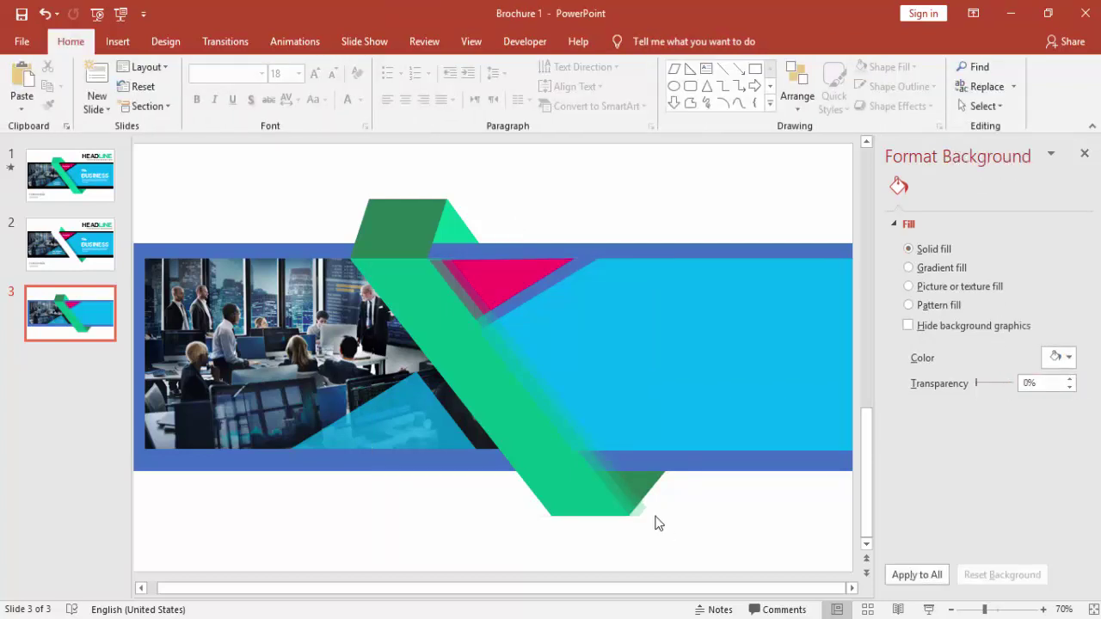
Draw a new triangle at the ribbon copy's lower end
left_click(118, 43)
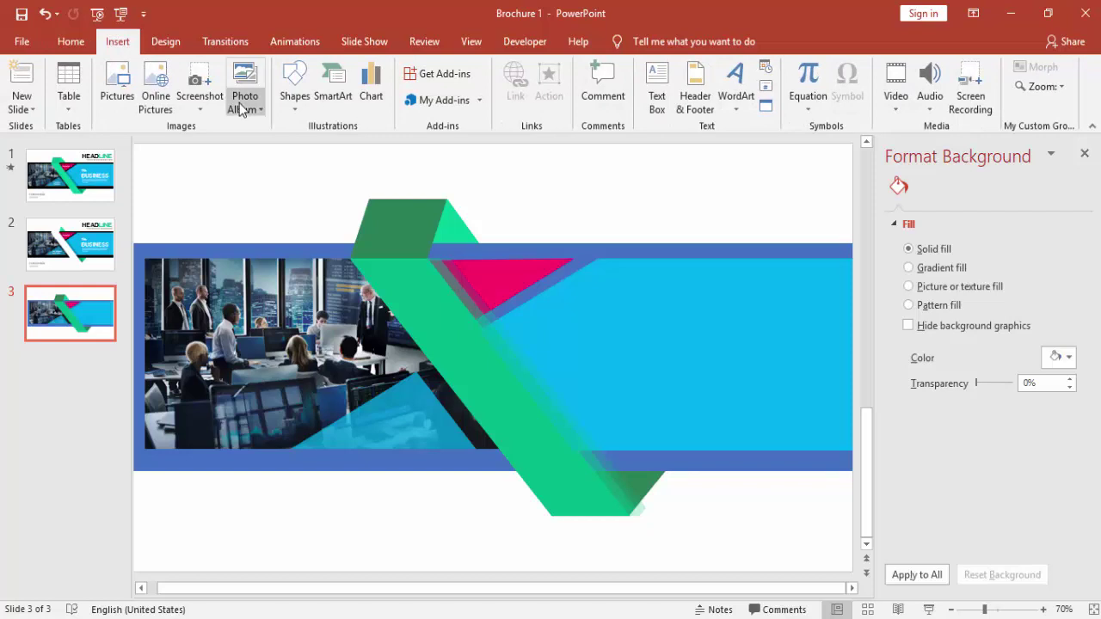
left_click(288, 107)
left_click(320, 269)
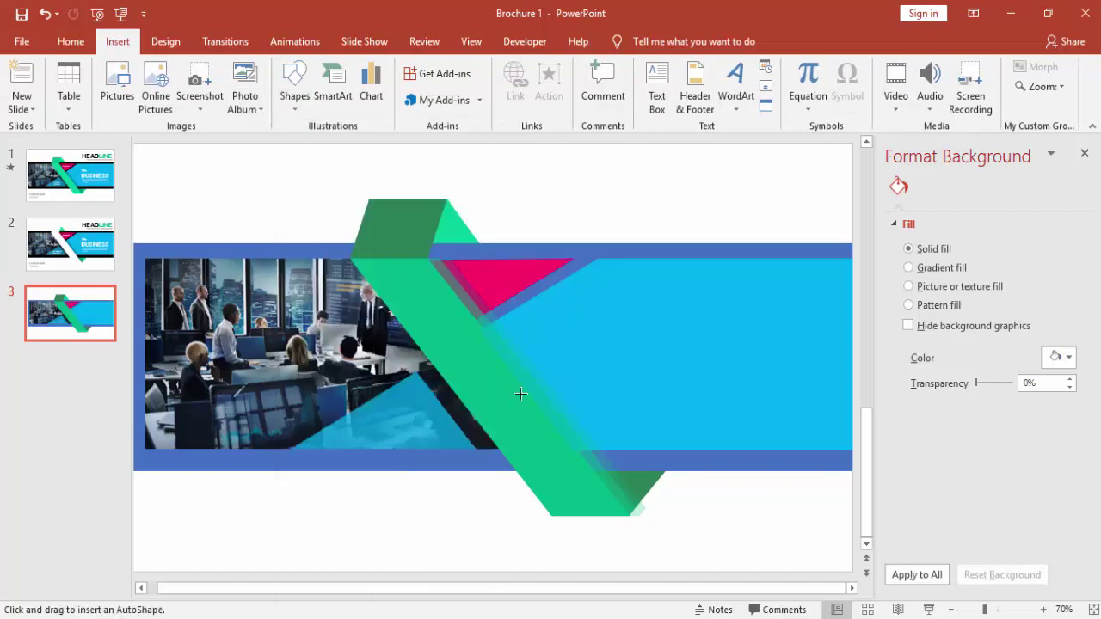
mouse_move(673, 494)
left_mouse_down()
mouse_move(738, 528)
mouse_move(654, 513)
left_mouse_up()
left_click(700, 523)
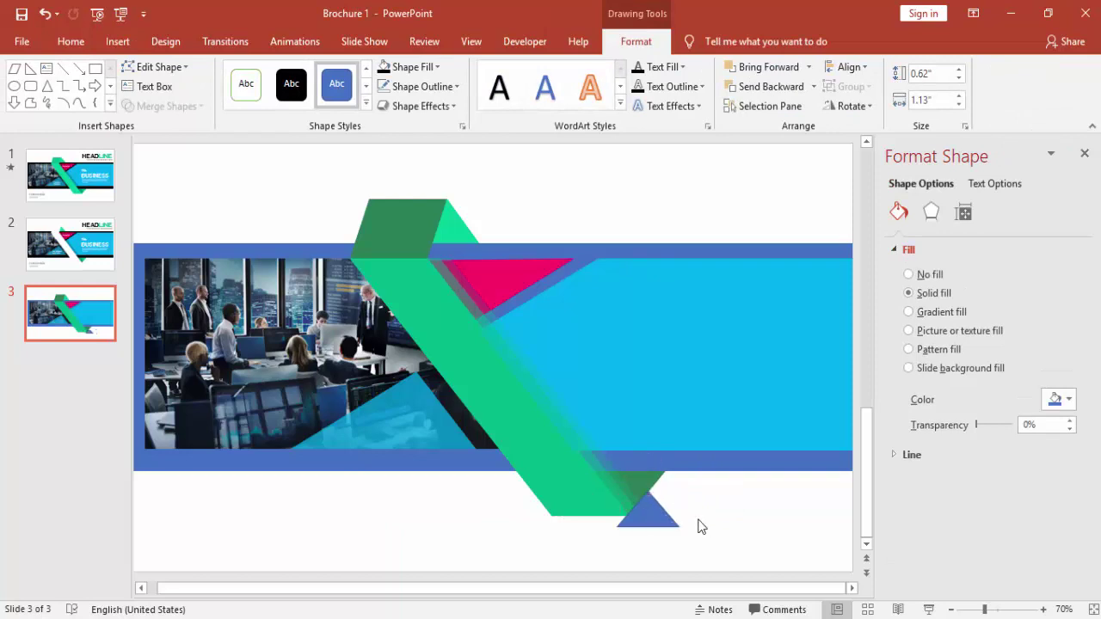
Subtract the new triangle from the ribbon copy with Merge Shapes
left_click(628, 483)
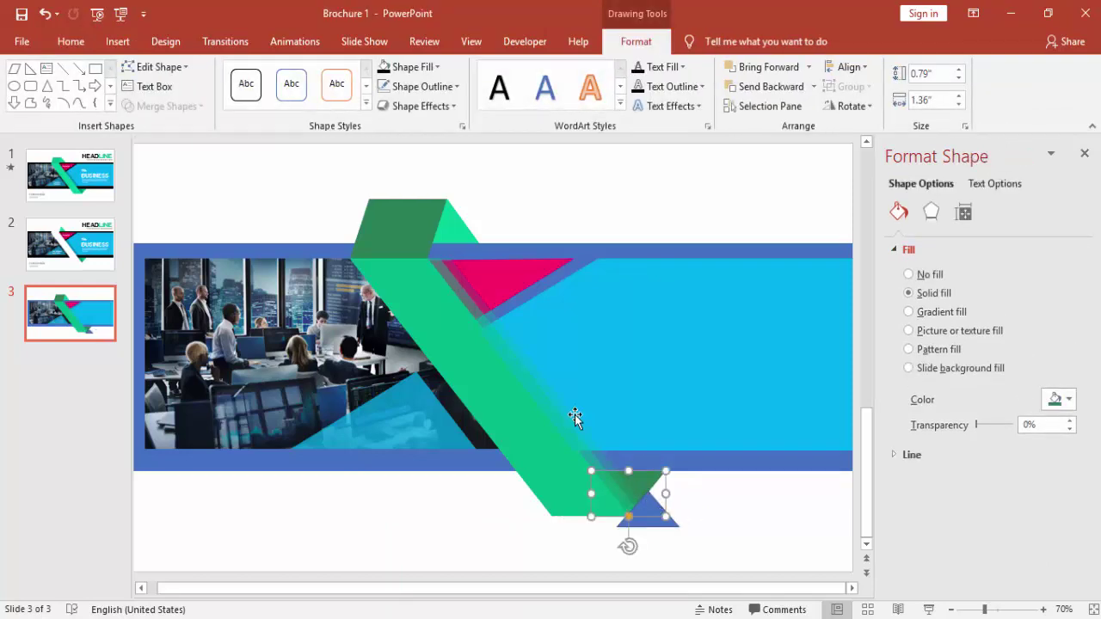
left_click(609, 439)
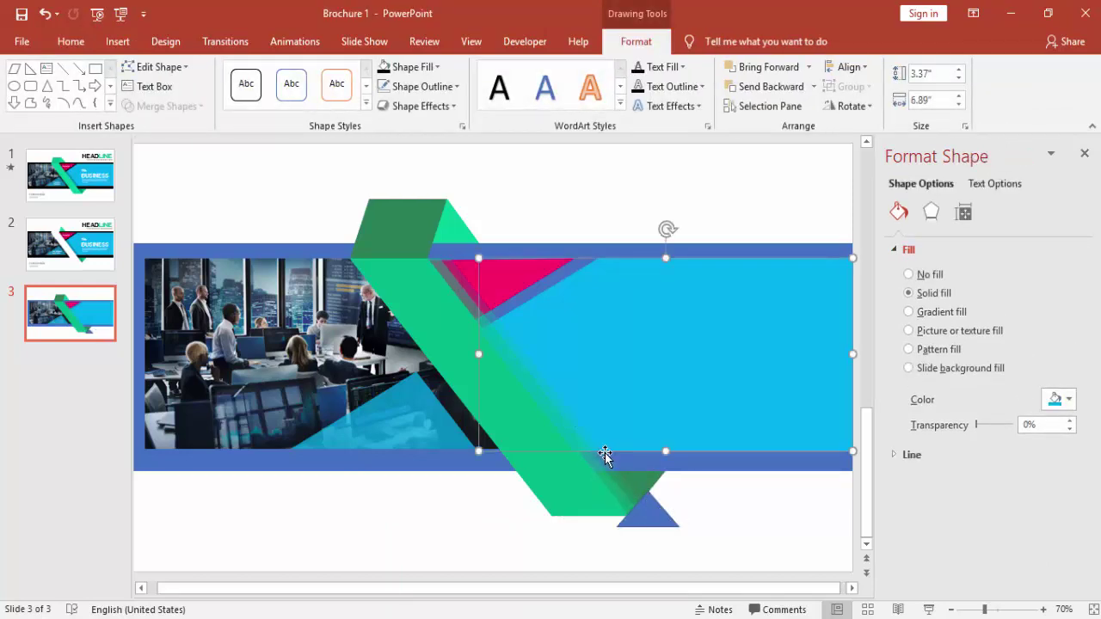
left_click(604, 456)
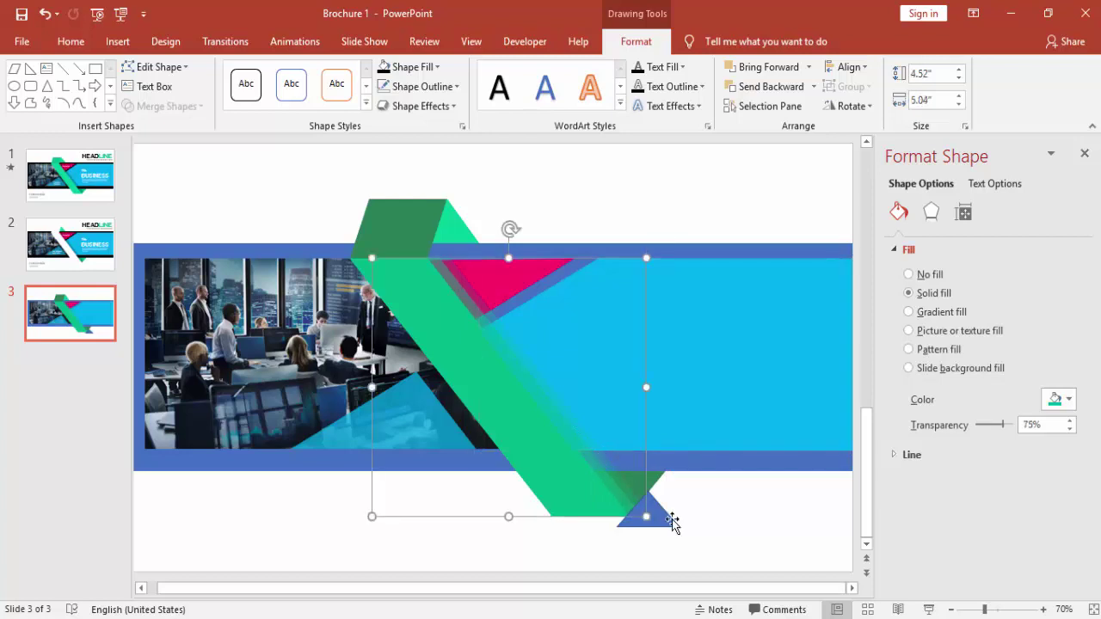
left_click(671, 521, "shift")
left_click(166, 106)
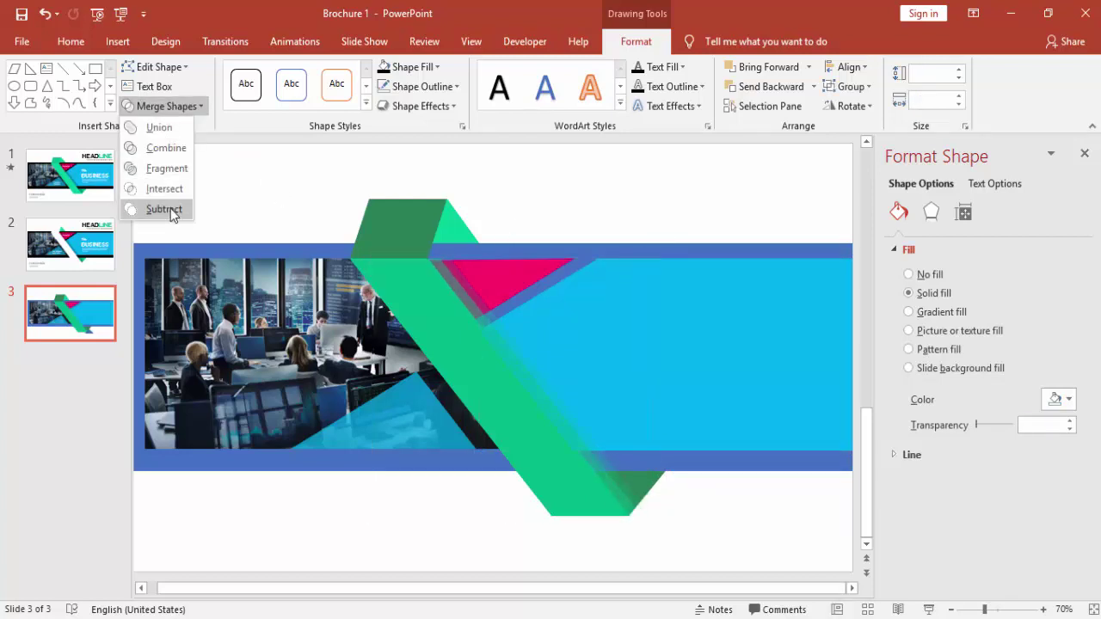
left_click(164, 209)
left_click(675, 526)
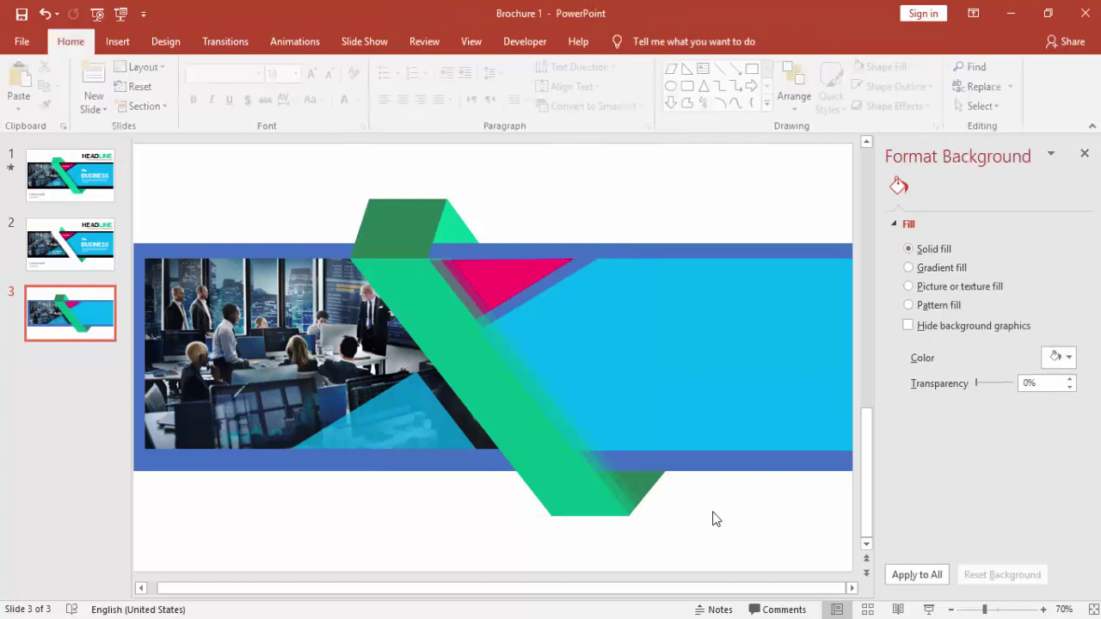
Fill the banner band behind the photo and ribbon with black
left_click(685, 464)
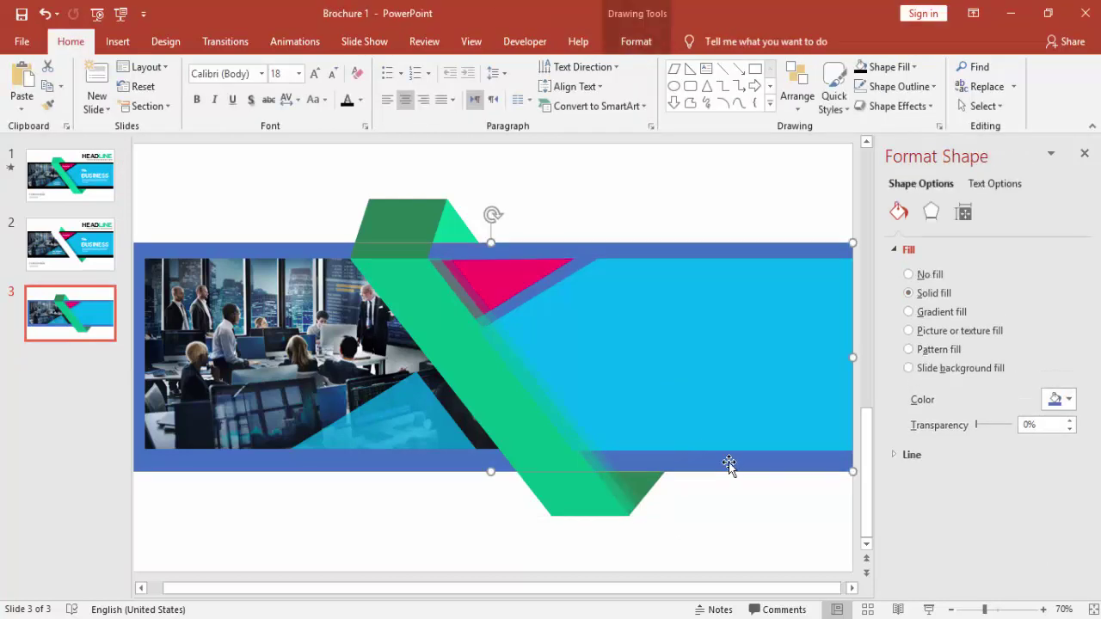
left_click(1068, 399)
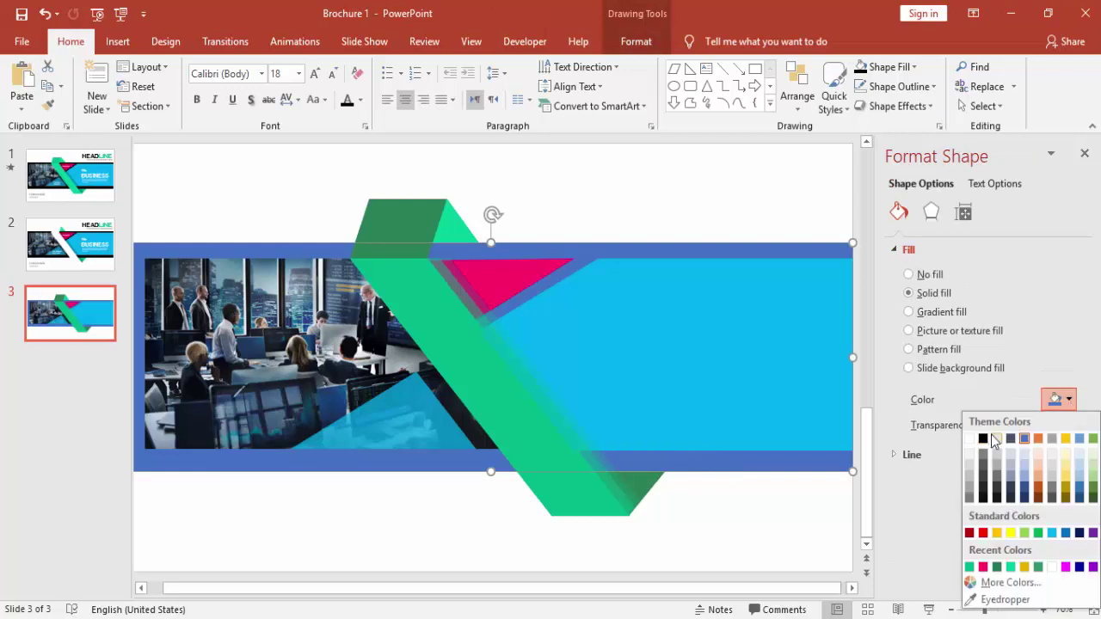
left_click(983, 439)
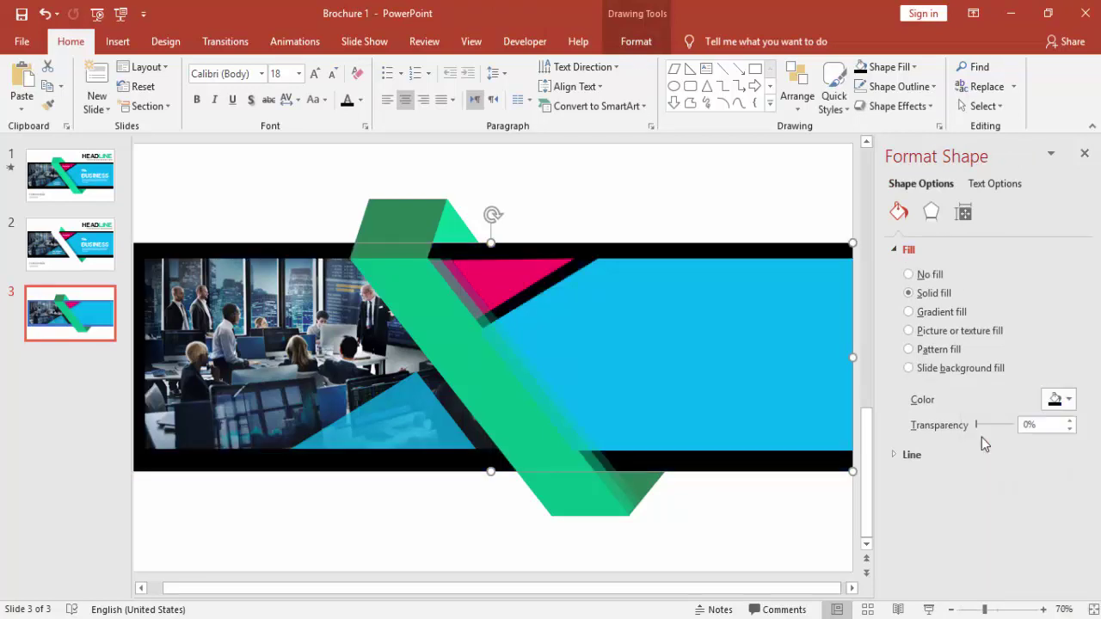
left_click(559, 174)
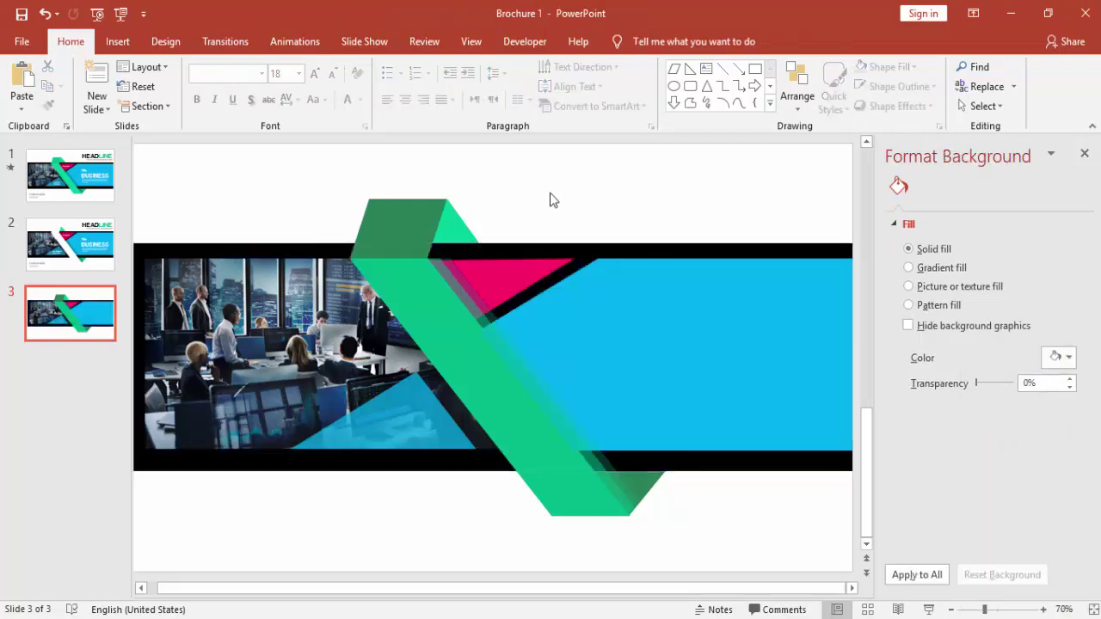
left_click(118, 43)
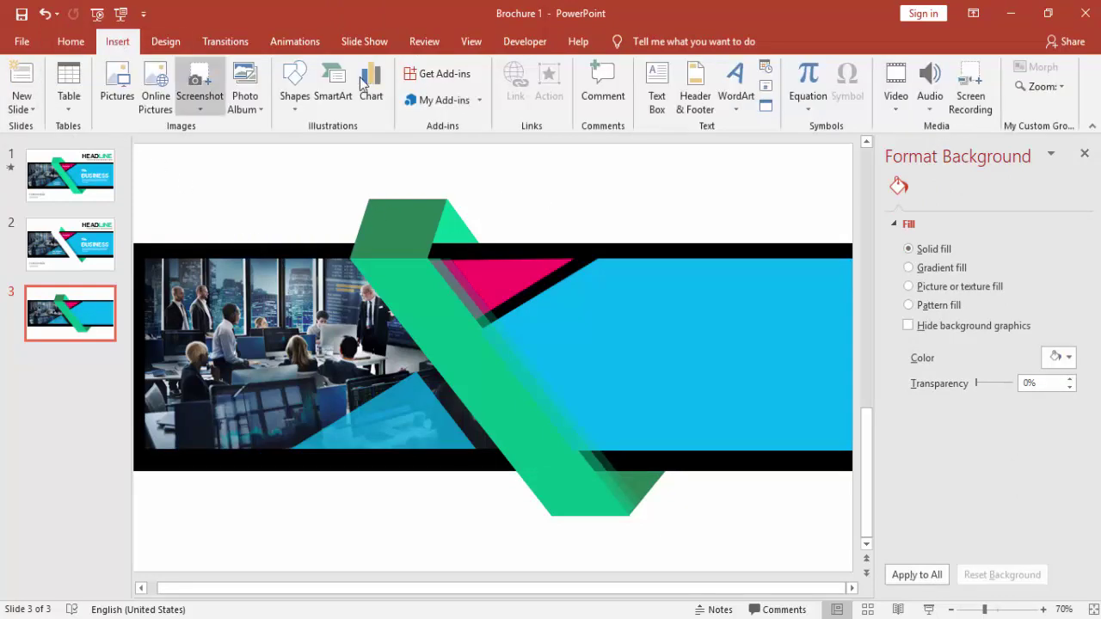
Add a text box reading 'HEADLINE' above the ribbon
left_click(657, 90)
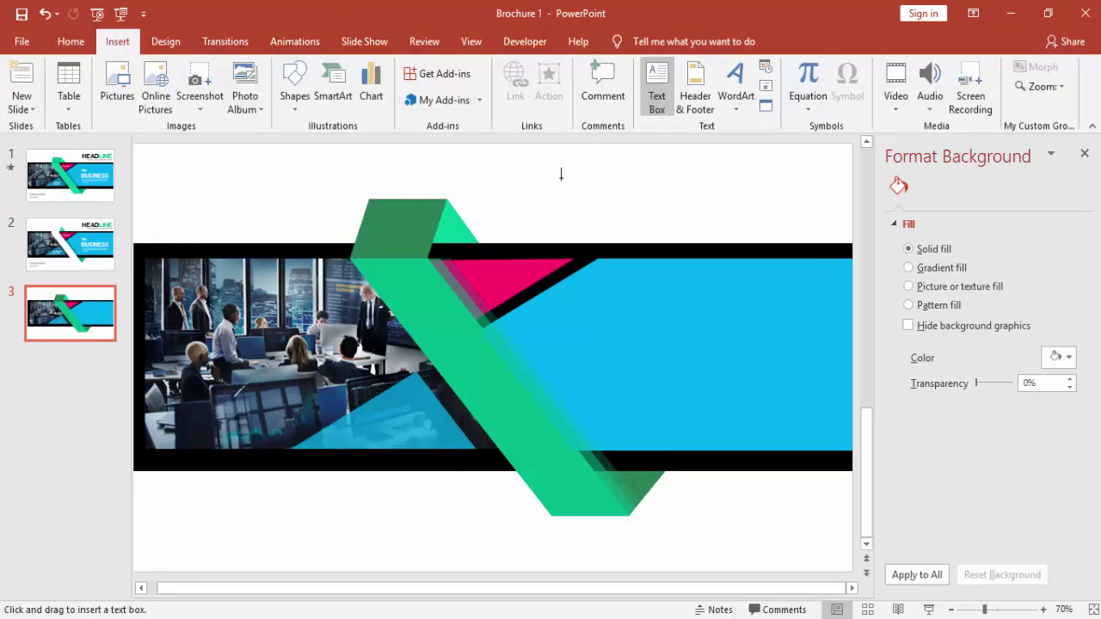
left_click(537, 196)
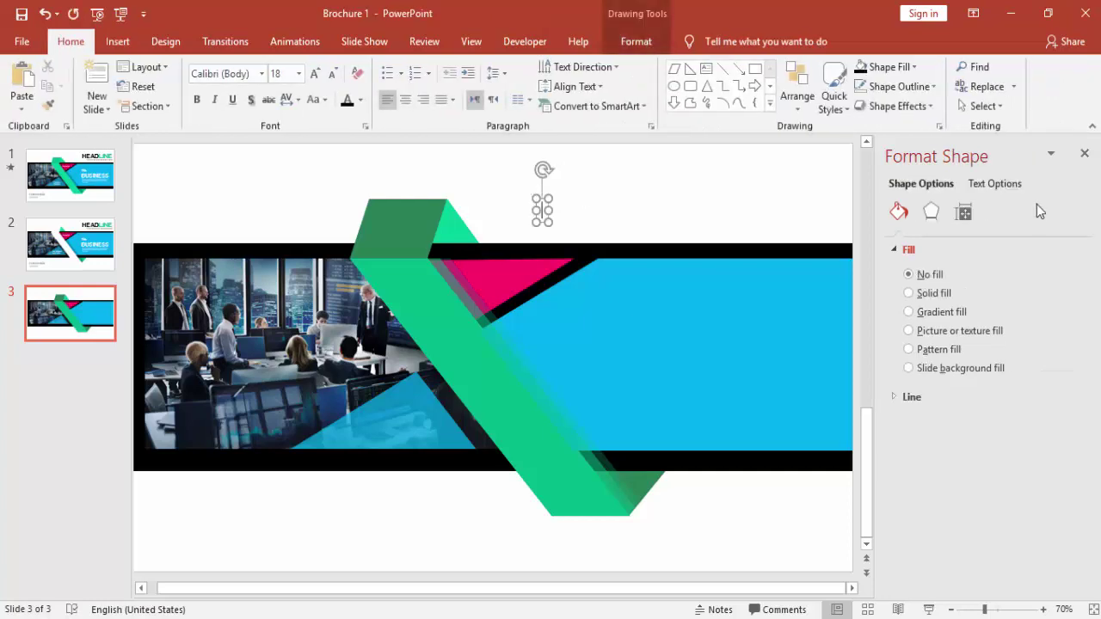
type("HEA")
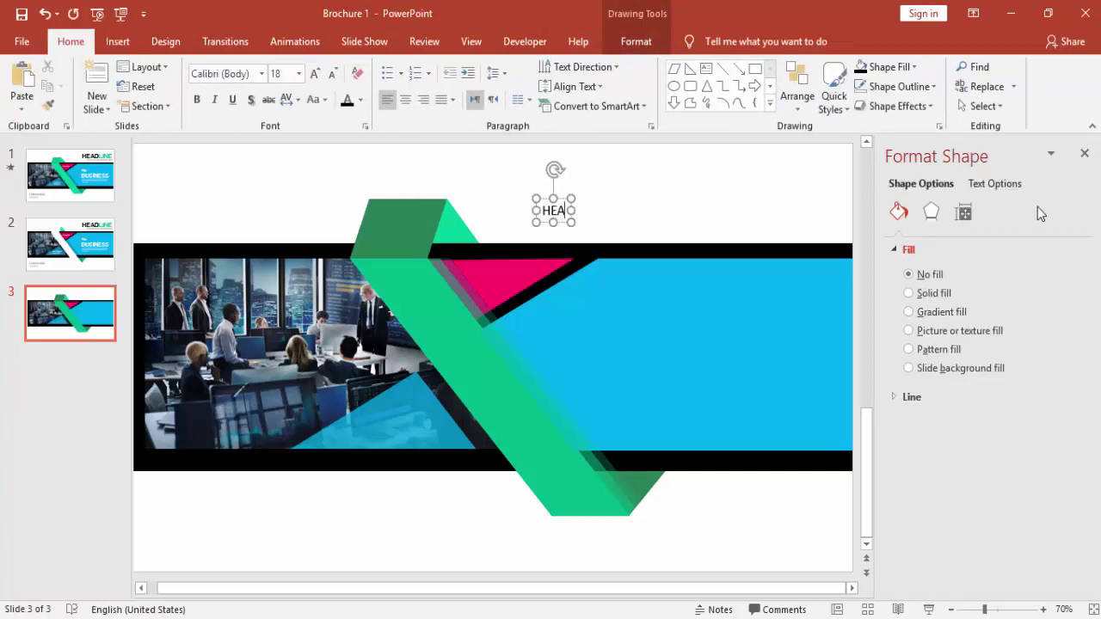
type("DLINE")
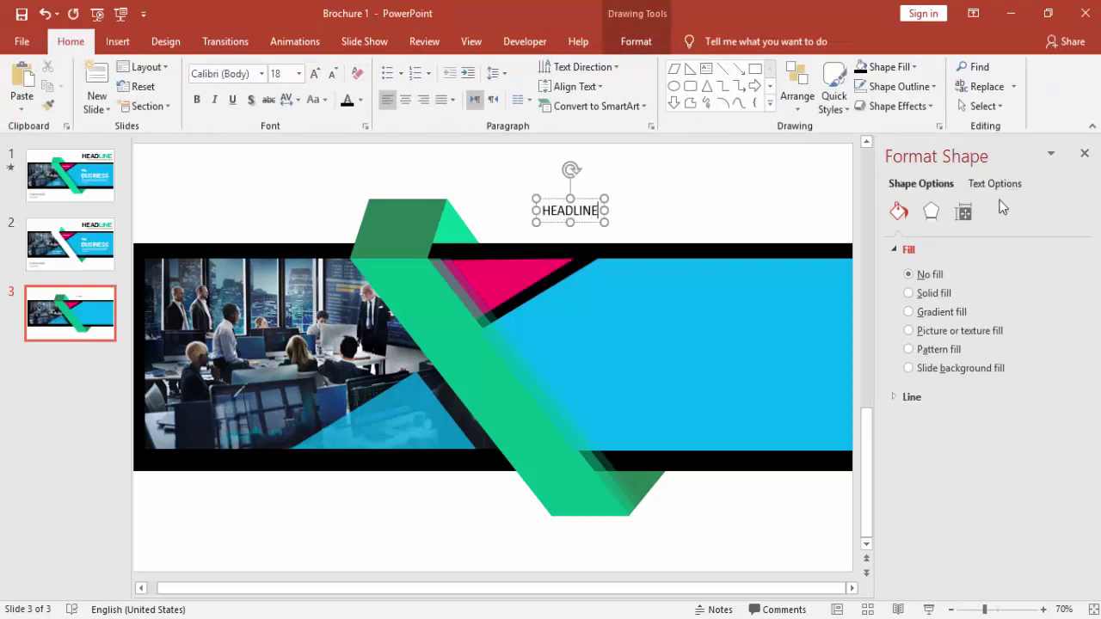
Set HEADLINE to bold 48 pt Helvetica and move it to the slide's top right
left_click(594, 196)
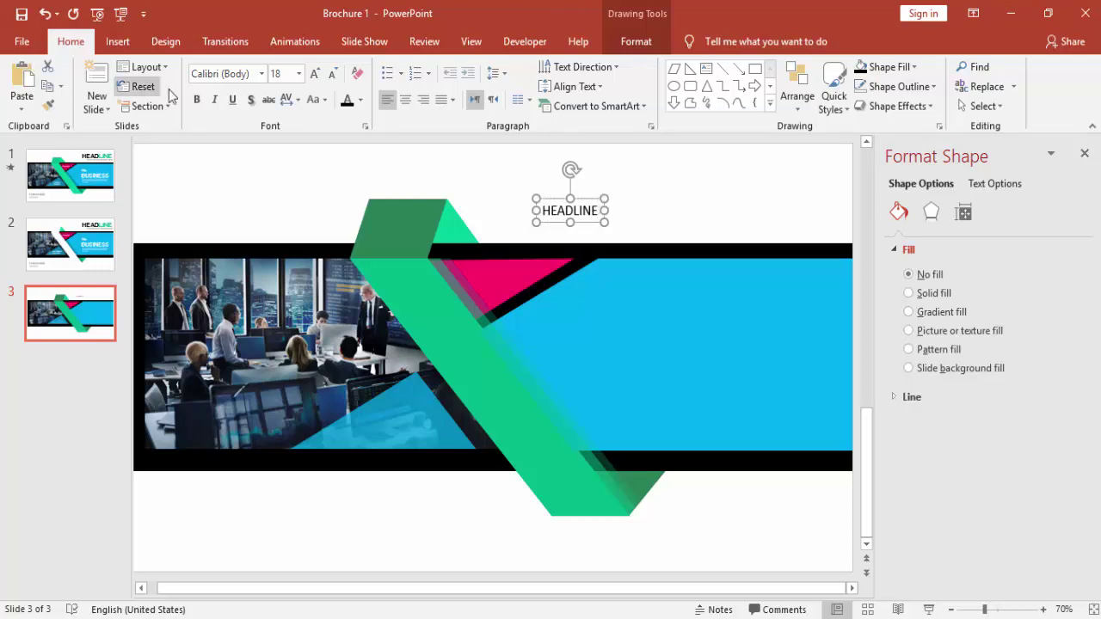
left_click(245, 74)
type("Helvetica")
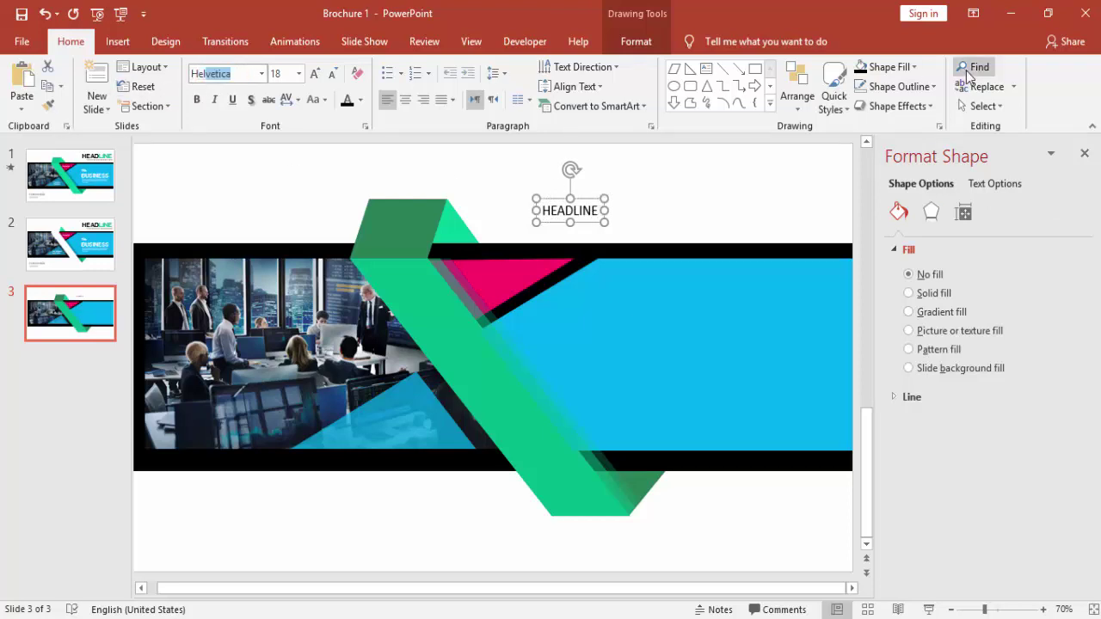
key("Return")
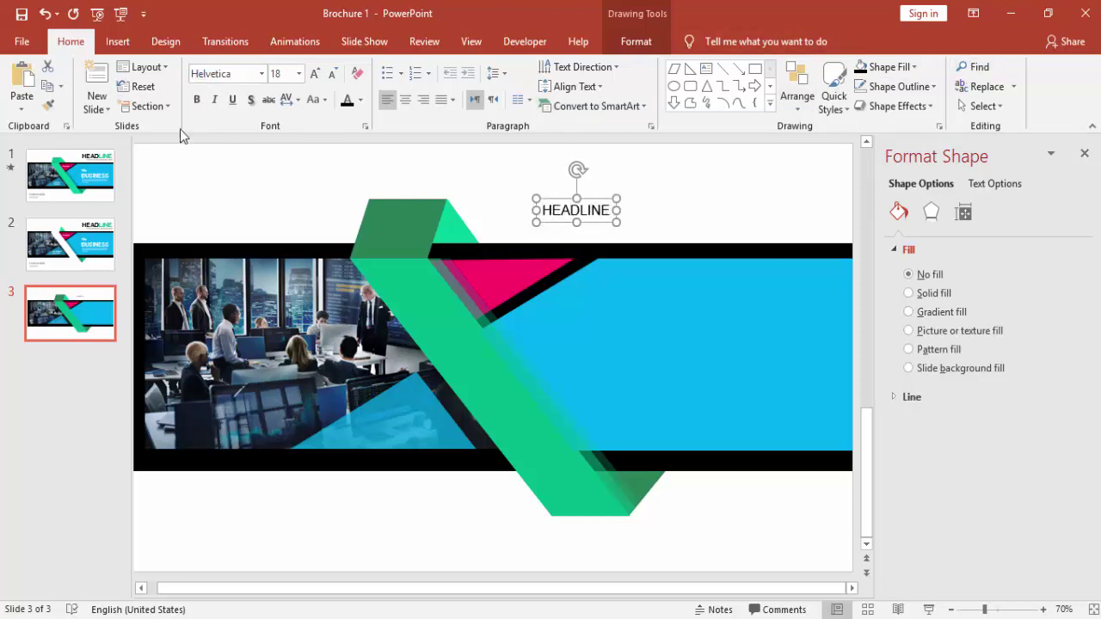
left_click(195, 101)
left_click(315, 74)
left_click(315, 74)
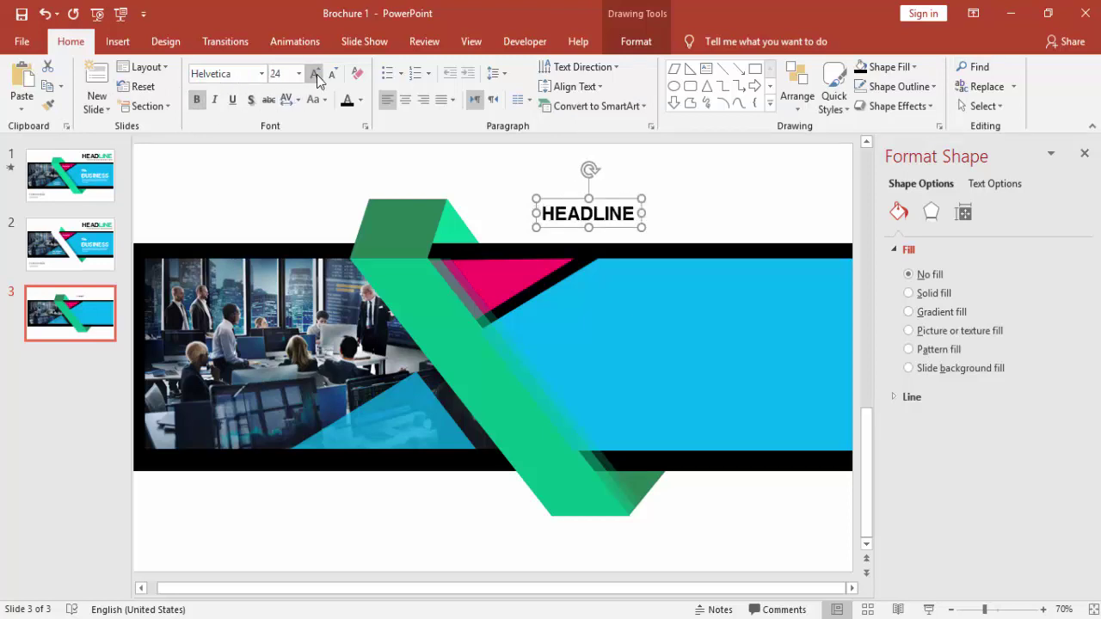
left_click(316, 74)
left_click(316, 74)
left_click(316, 74)
left_click(315, 74)
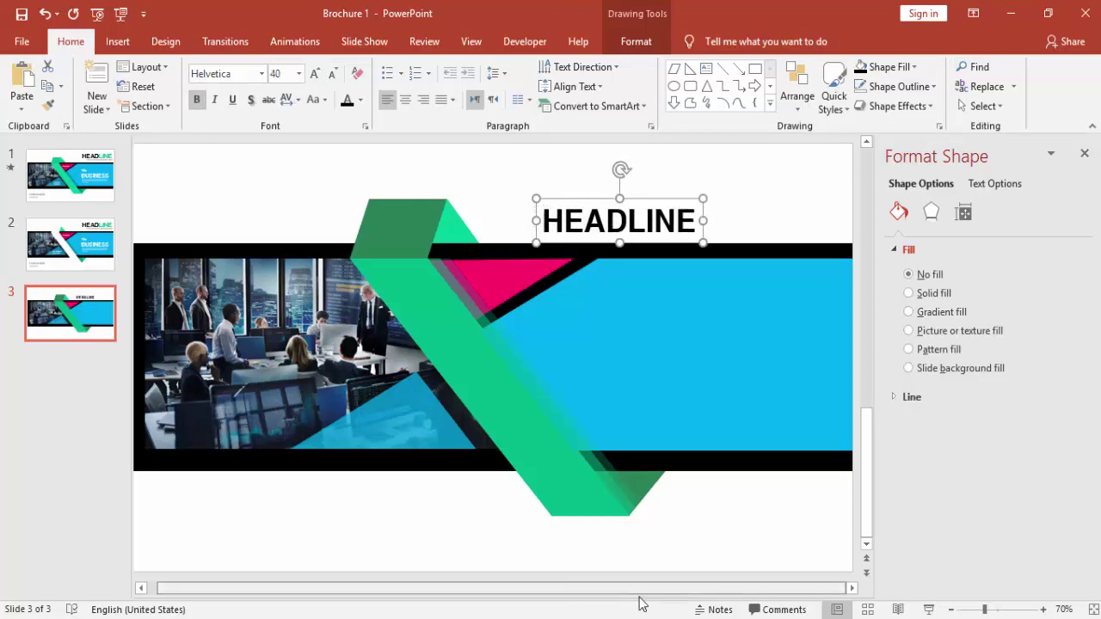
left_click(316, 74)
left_click(316, 74)
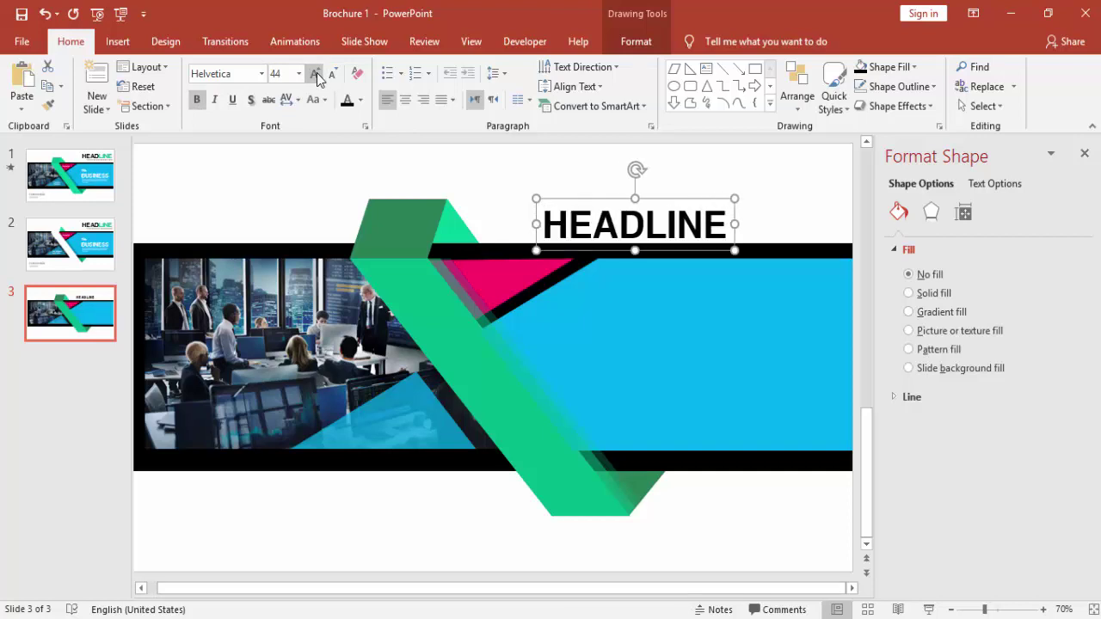
left_click_drag(674, 196, 791, 167)
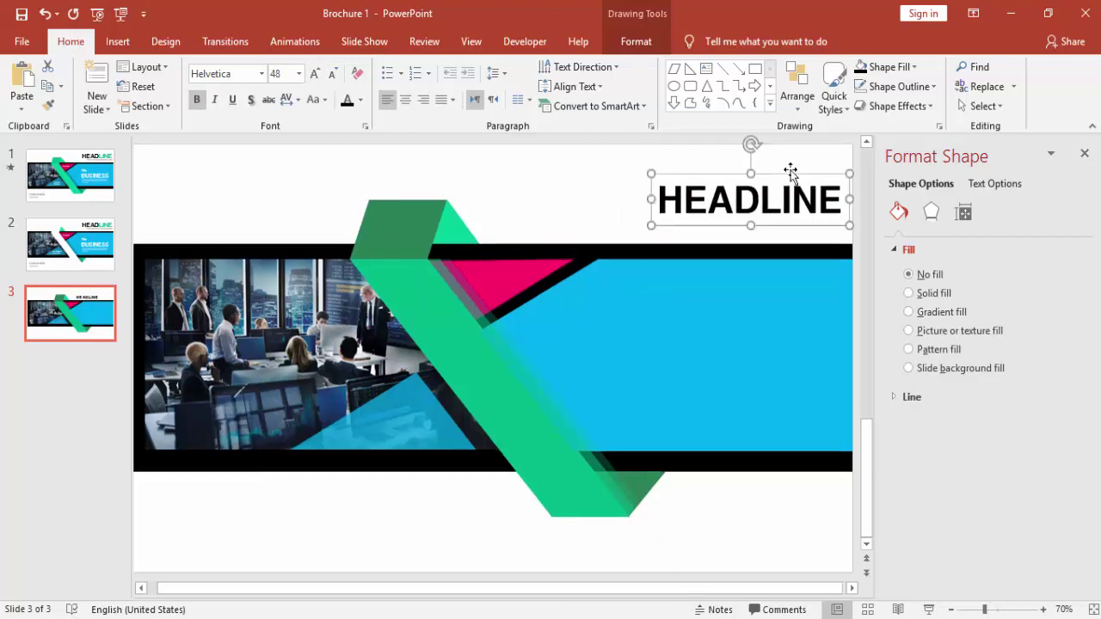
left_click_drag(759, 199, 833, 199)
Colour the letters 'LINE' in HEADLINE a recent green
double_click(832, 199)
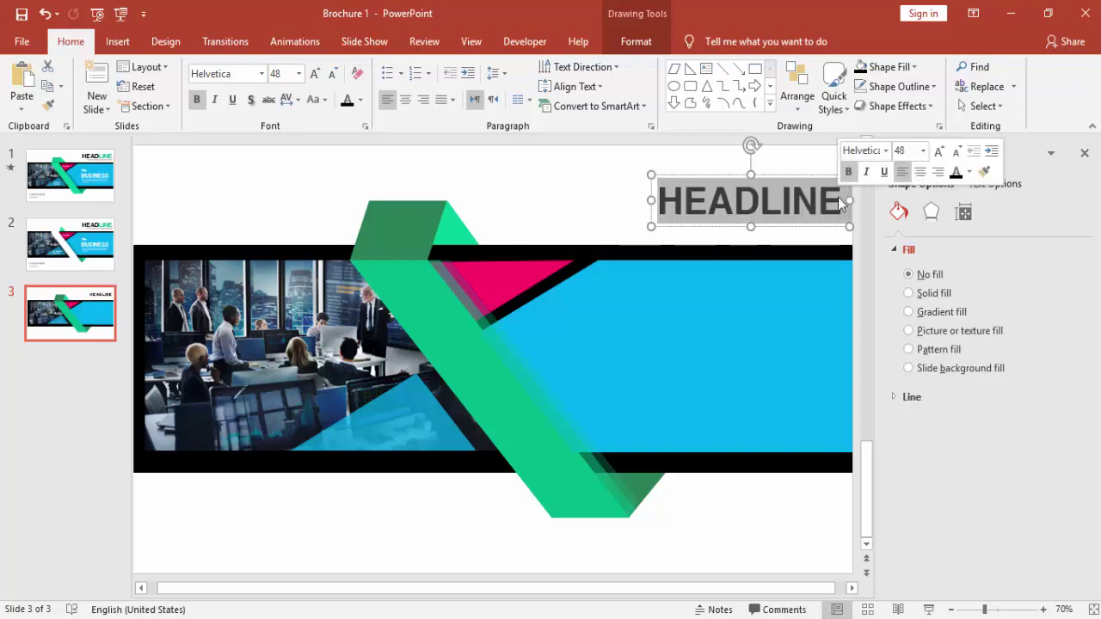
left_click(761, 200)
left_click_drag(761, 199, 836, 200)
double_click(821, 200)
left_click(791, 200)
left_click(768, 203)
left_click_drag(768, 203, 828, 203)
double_click(833, 203)
left_click(793, 203)
double_click(793, 203)
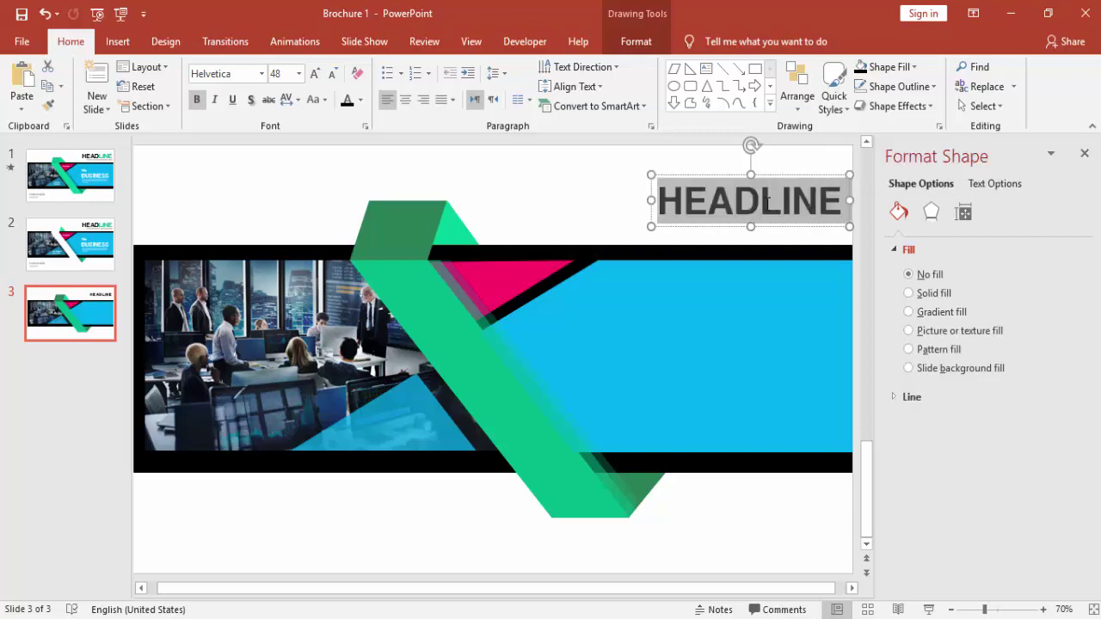
left_click(768, 203)
key("shift+Right")
key("shift+Right")
key("shift+Right")
key("shift+Right")
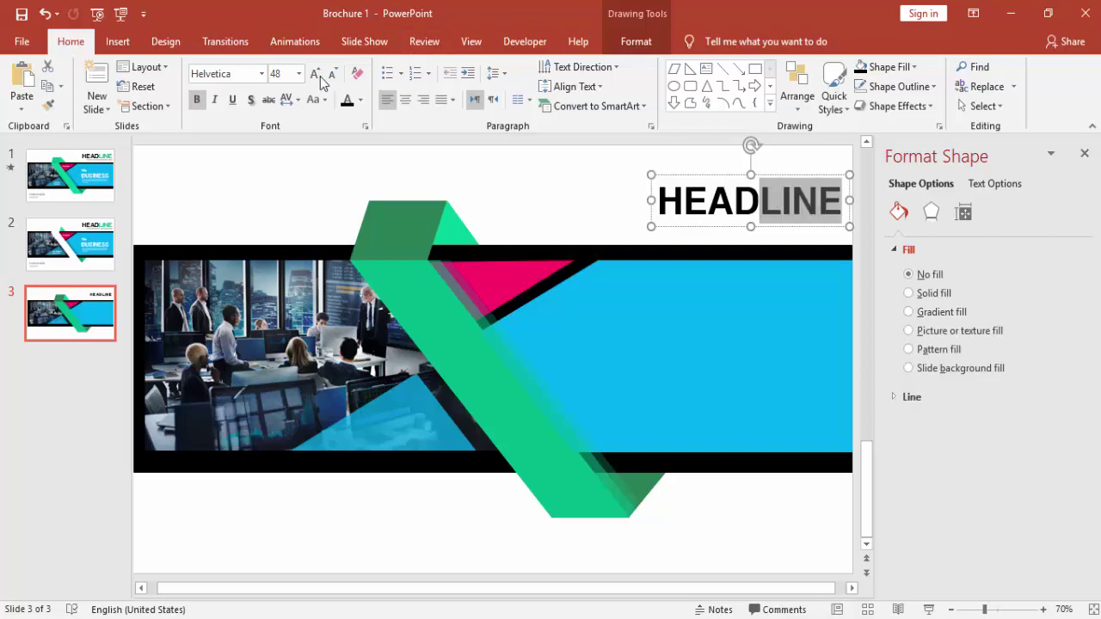
left_click(360, 100)
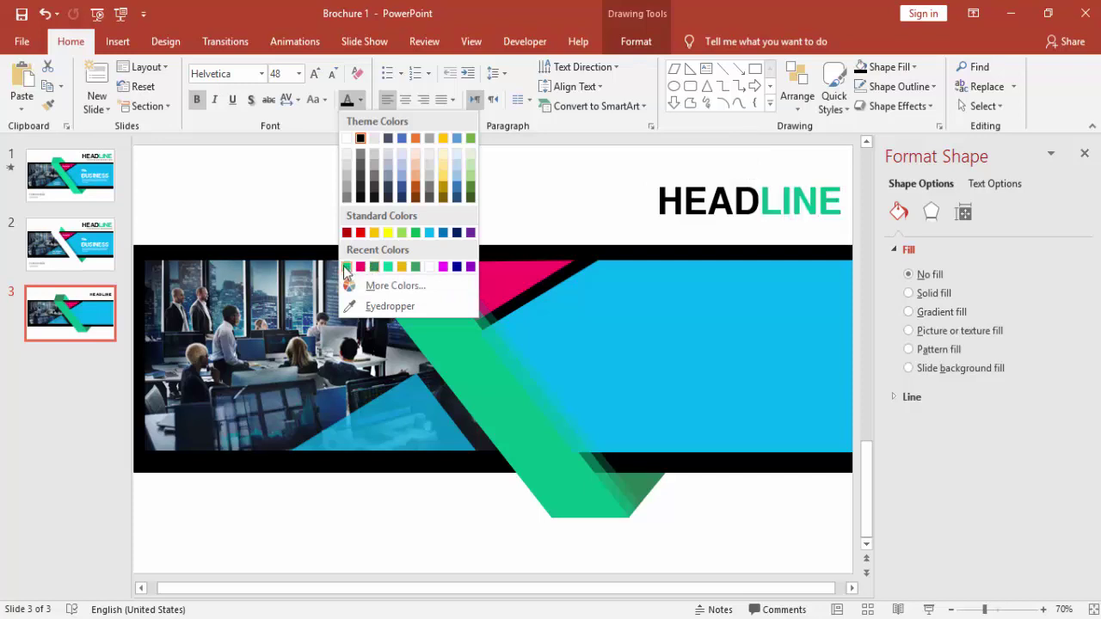
left_click(372, 267)
left_click(483, 175)
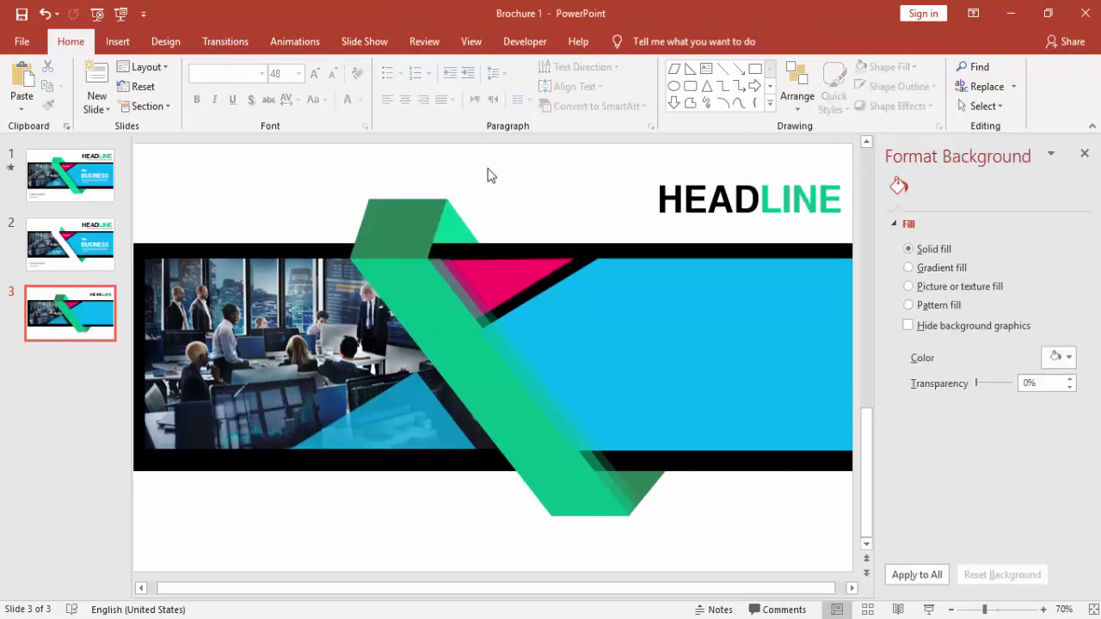
Add an 'Innovation' text box in Helvetica above the banner
left_click(118, 43)
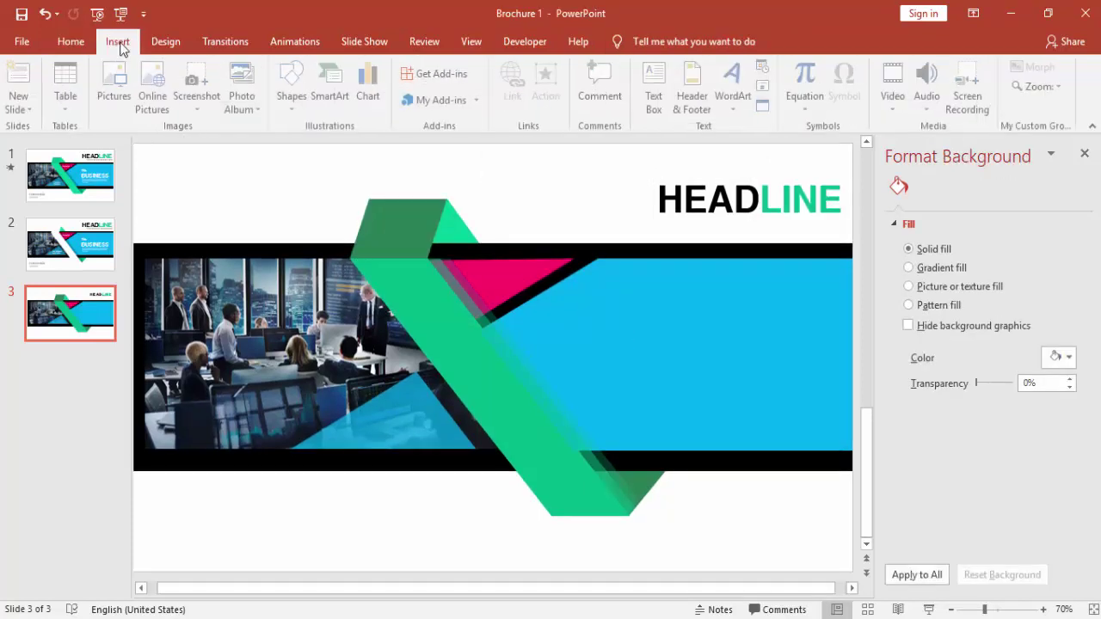
left_click(649, 92)
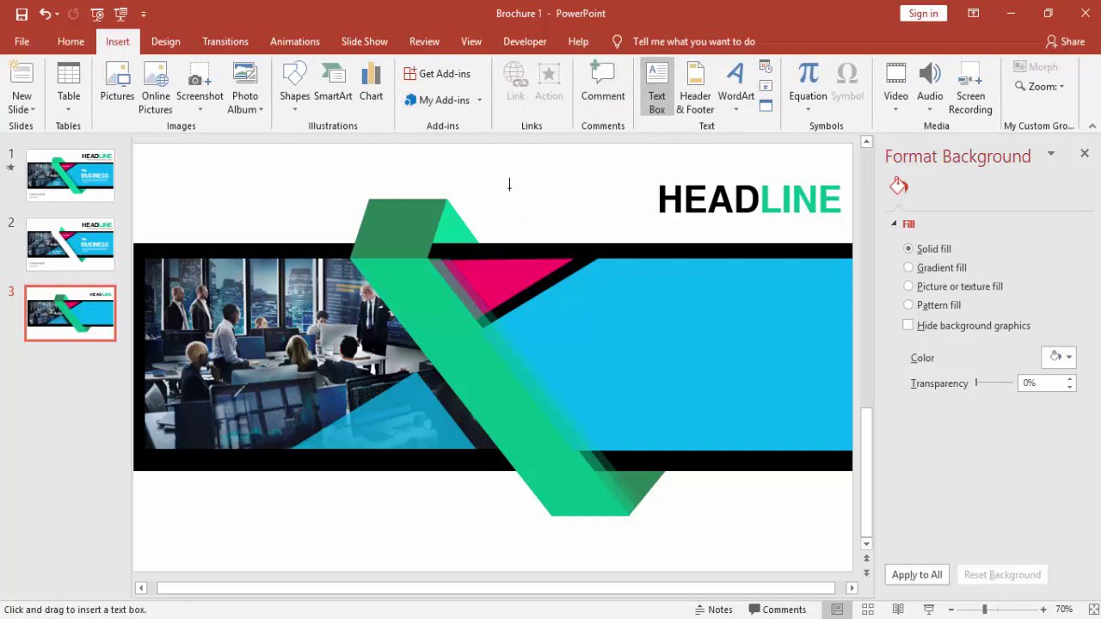
left_click(509, 189)
type("In")
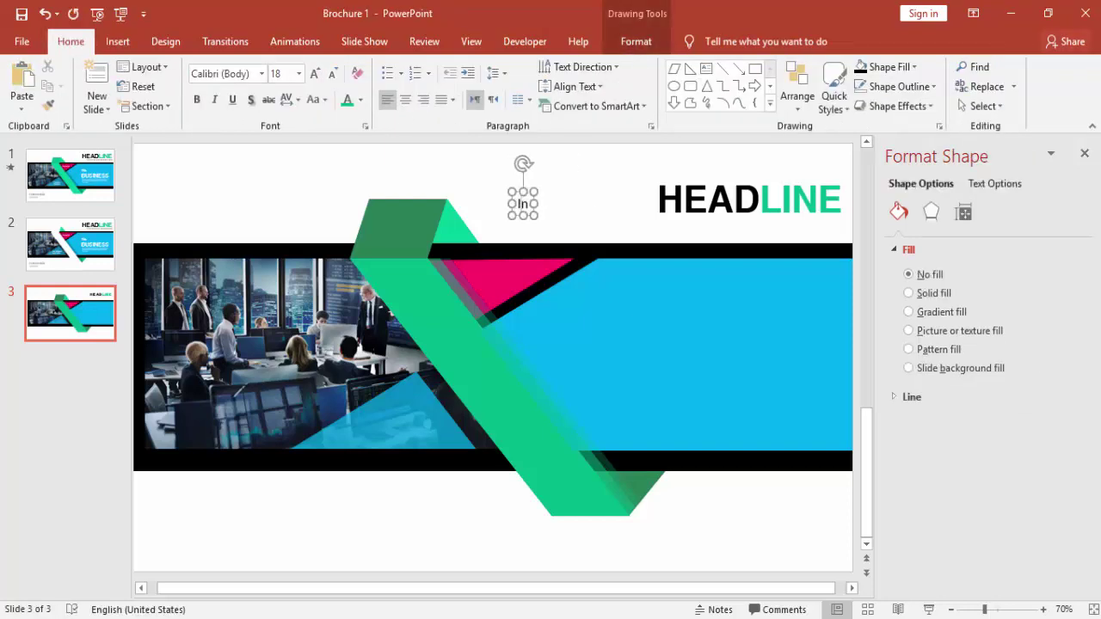
type("novation")
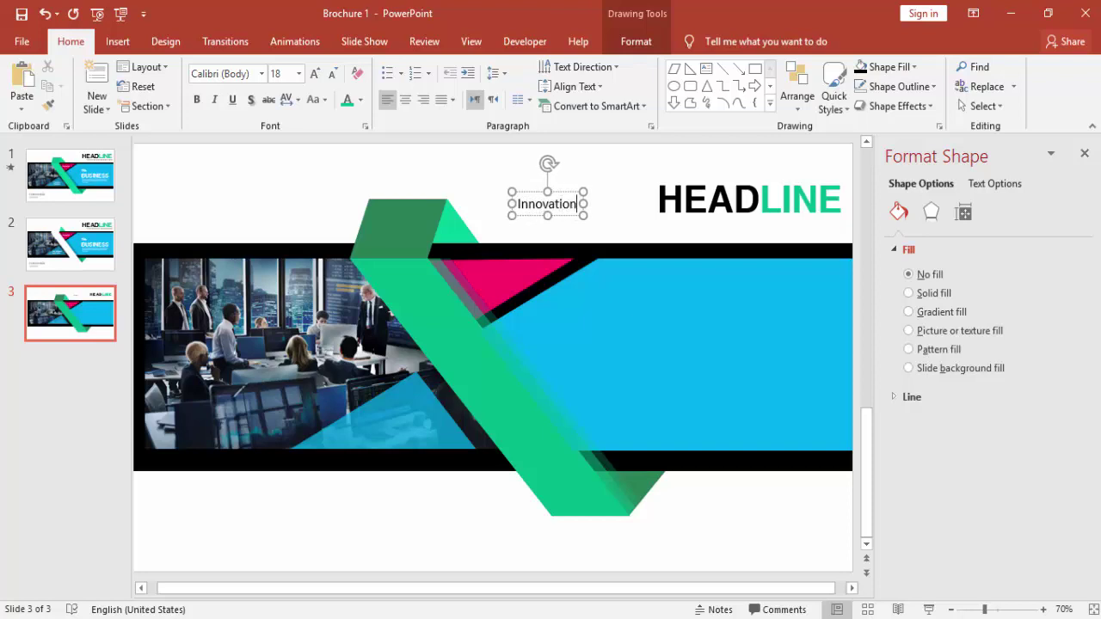
left_click(557, 191)
left_click(255, 74)
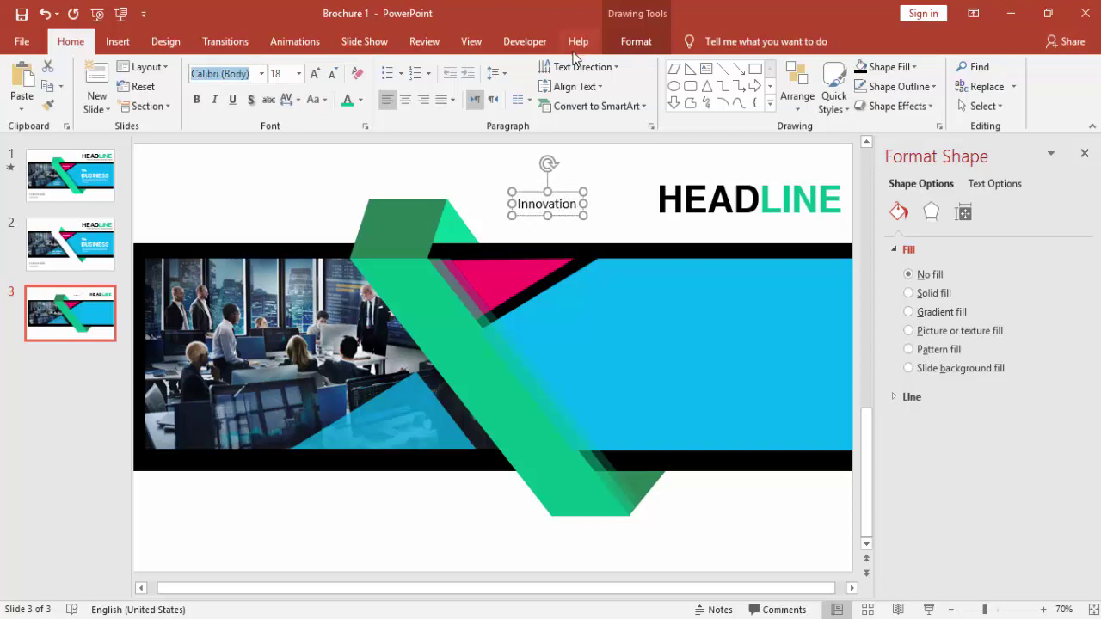
type("Helvetica")
key("Return")
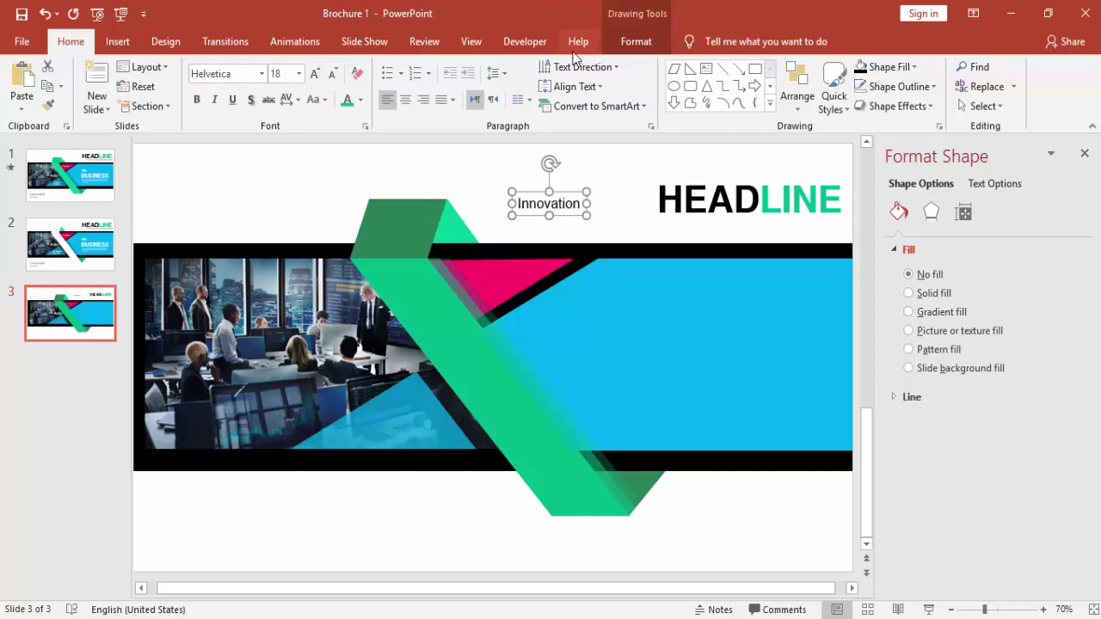
Place the Innovation label on the triangle in white and duplicate it
left_click_drag(565, 193, 509, 258)
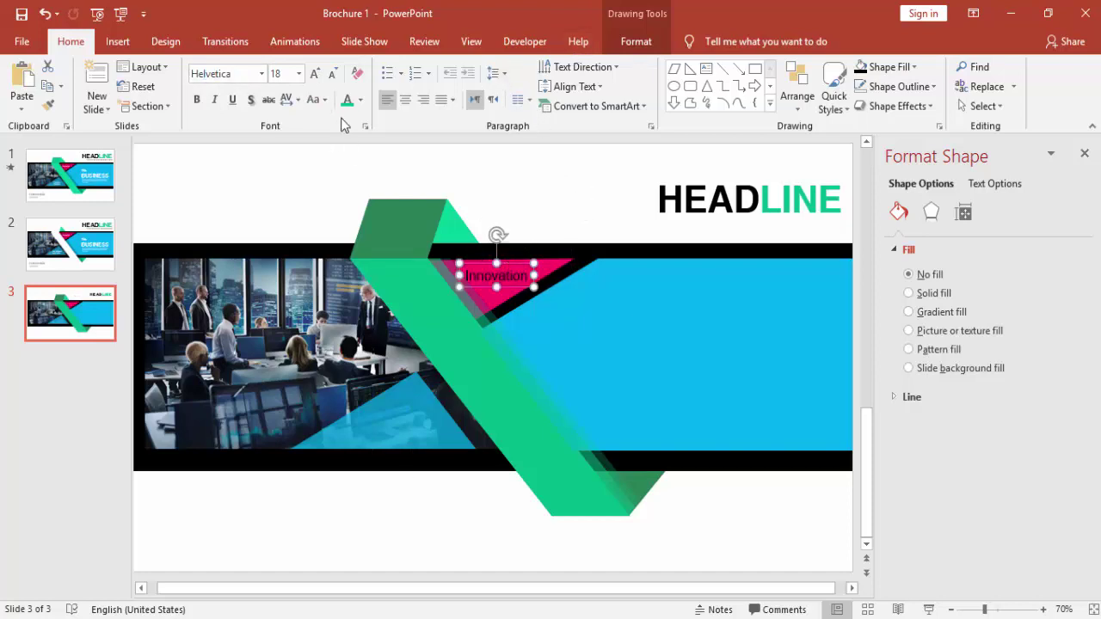
left_click(359, 100)
left_click(352, 141)
left_click_drag(509, 264, 422, 406)
key("ctrl+d")
Retype the duplicate label as 'Creativity' over 'Live here' and nudge it up
double_click(381, 420)
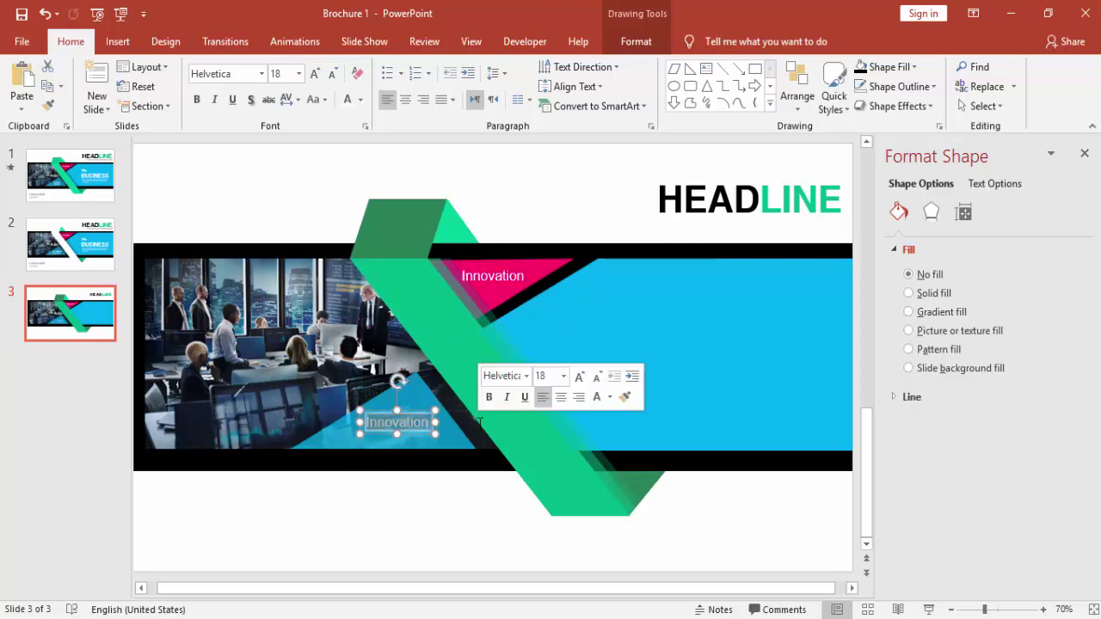
type("Creativity")
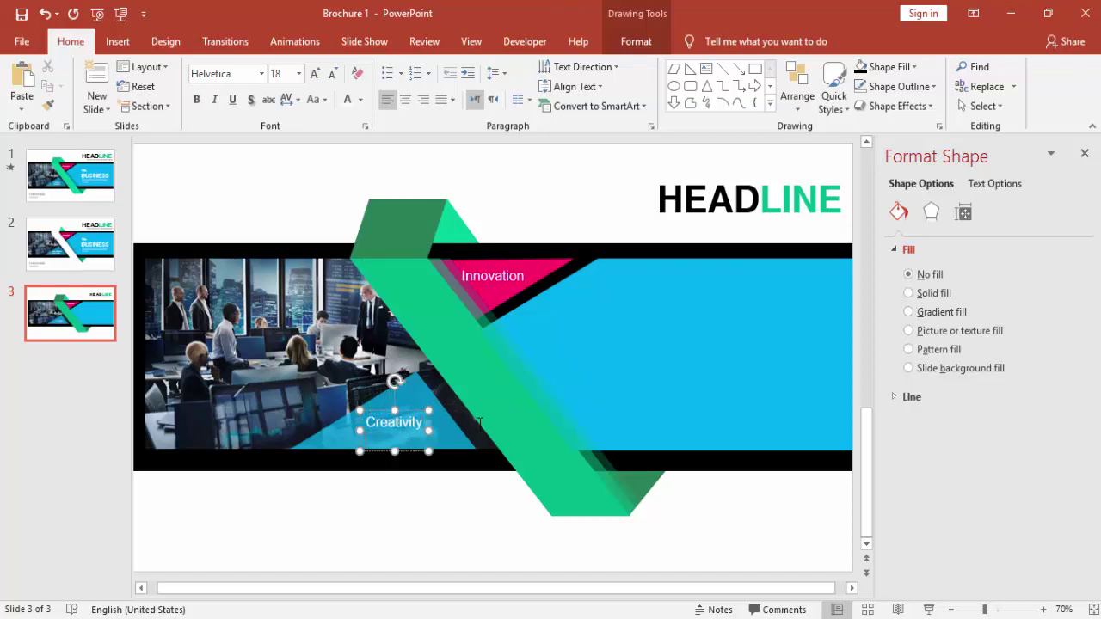
key("Return")
type("Live here")
left_click_drag(407, 412, 414, 398)
left_click_drag(616, 590, 627, 590)
Duplicate HEADLINE, move the copy onto the blue band, and make it white
left_click(729, 169)
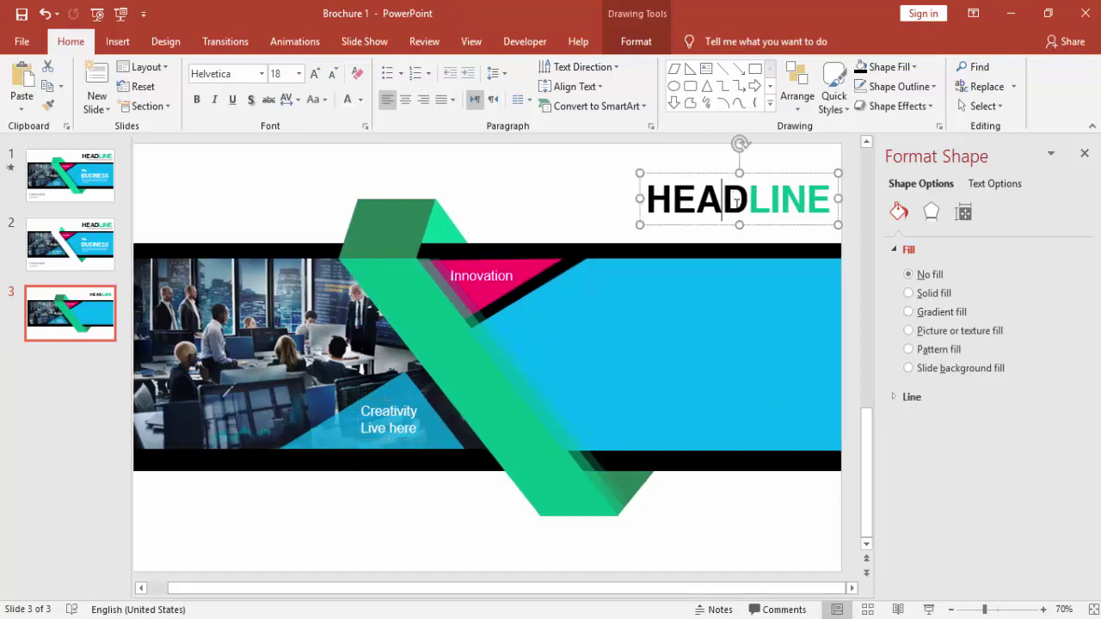
key("ctrl+d")
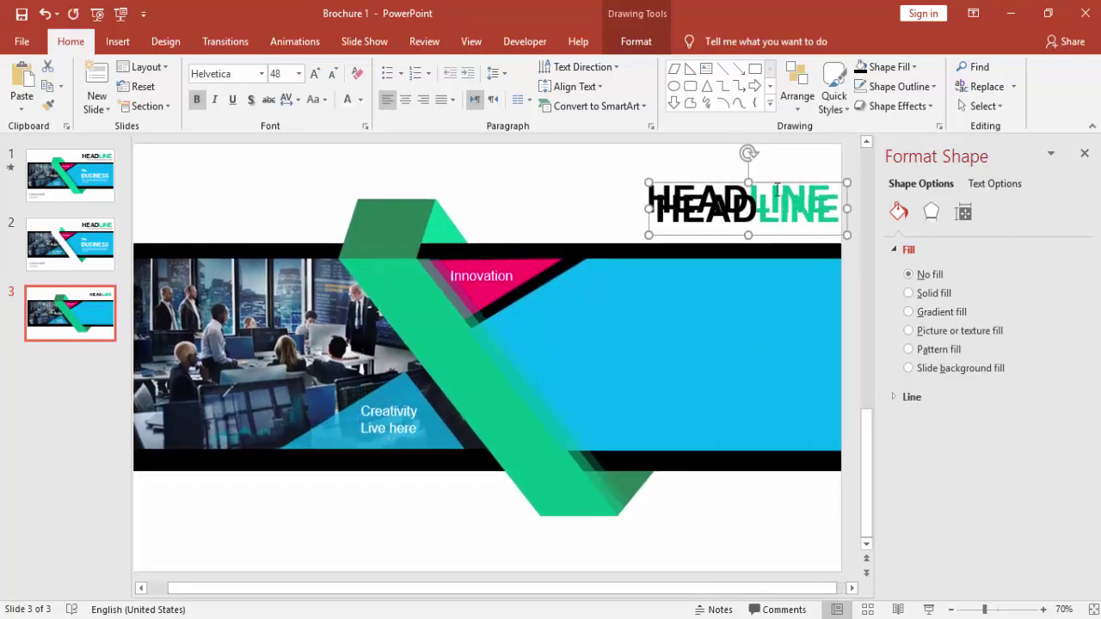
left_click_drag(834, 188, 787, 314)
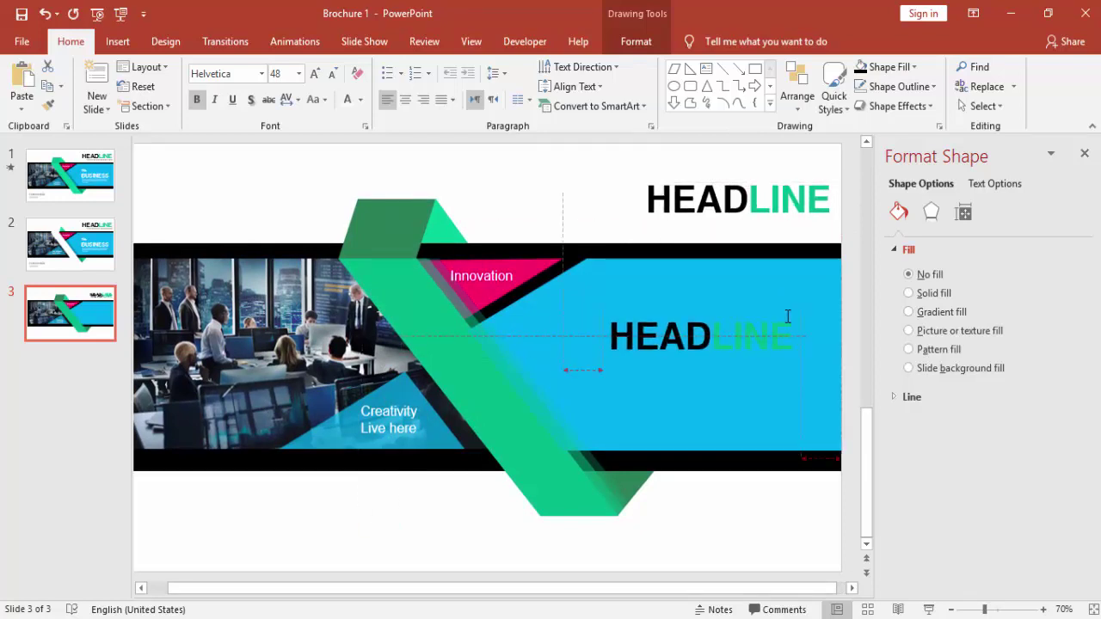
left_click(348, 99)
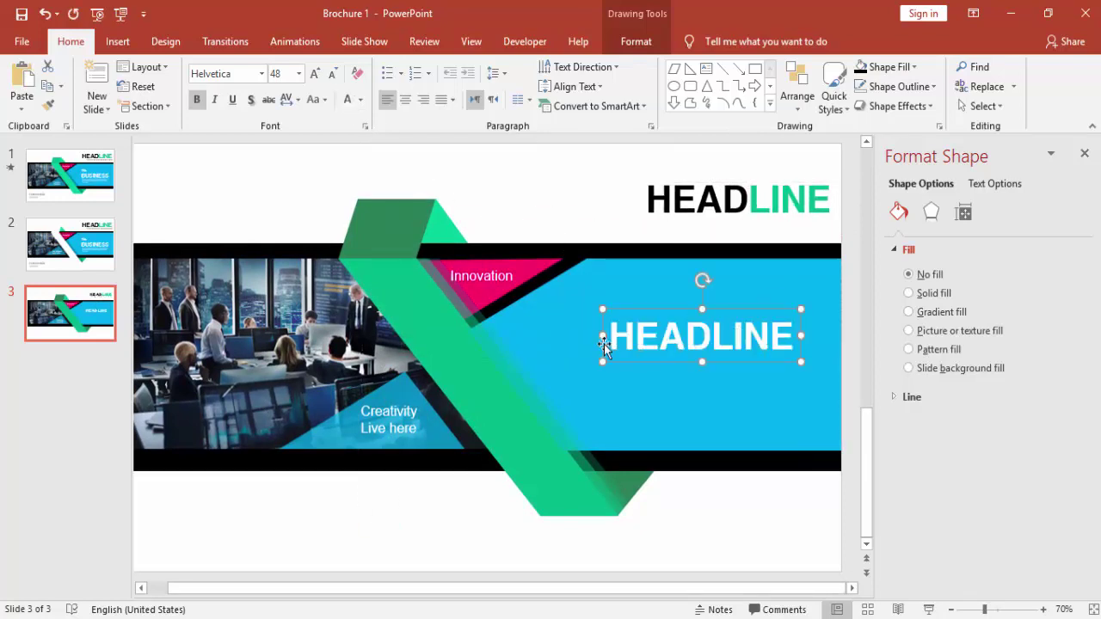
Change the copy's text to 'BUSINESS', nudge it down, and duplicate it
left_click_drag(611, 338, 786, 340)
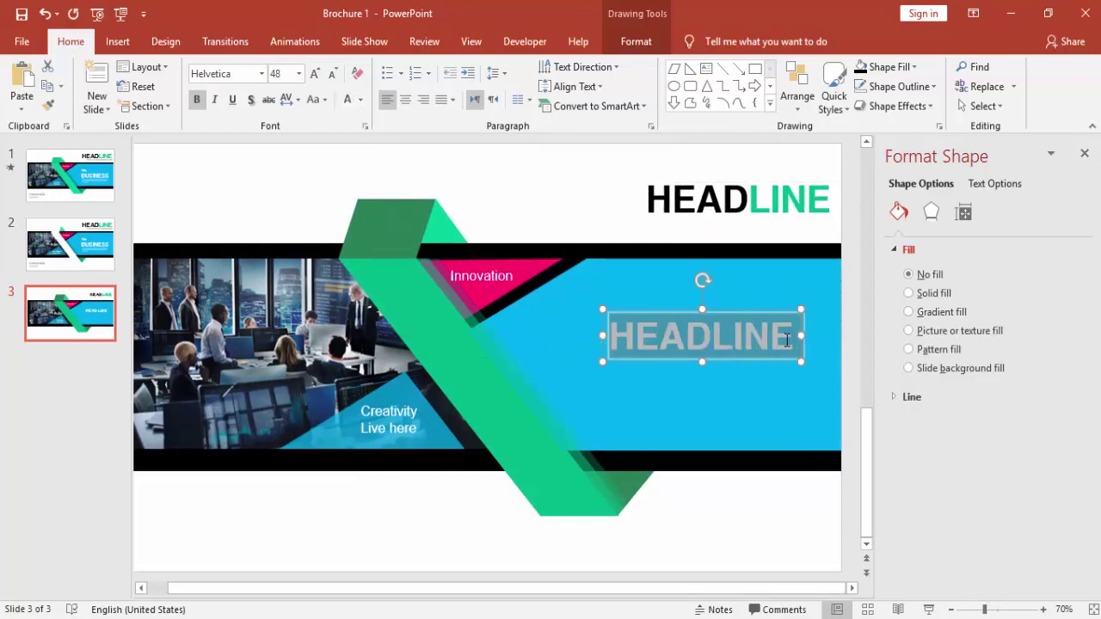
type("BUSINESS")
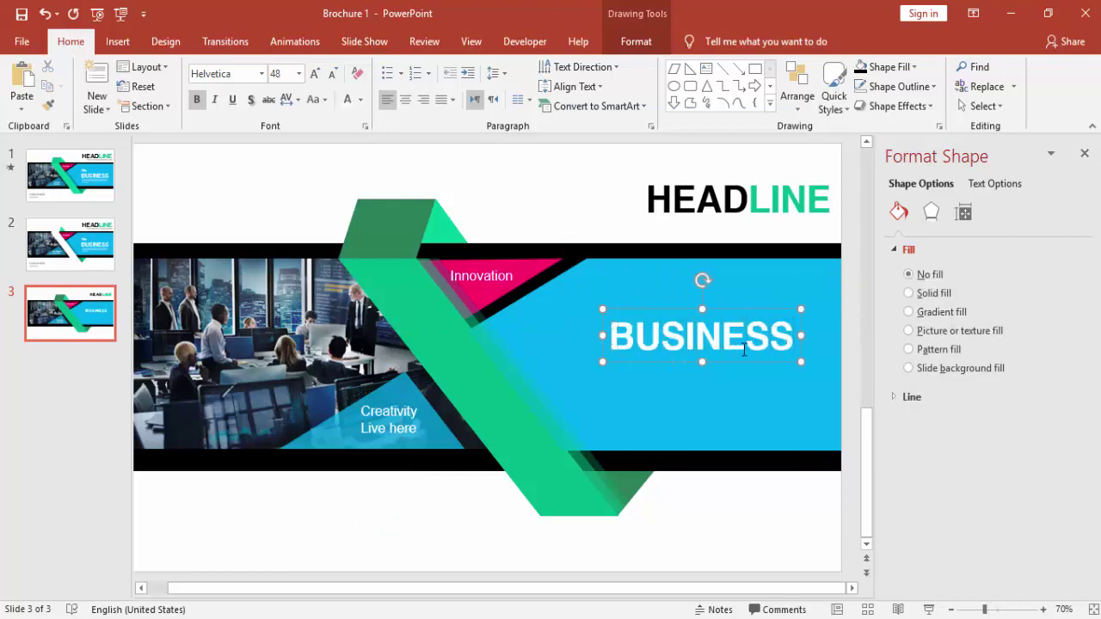
left_click_drag(739, 312, 737, 316)
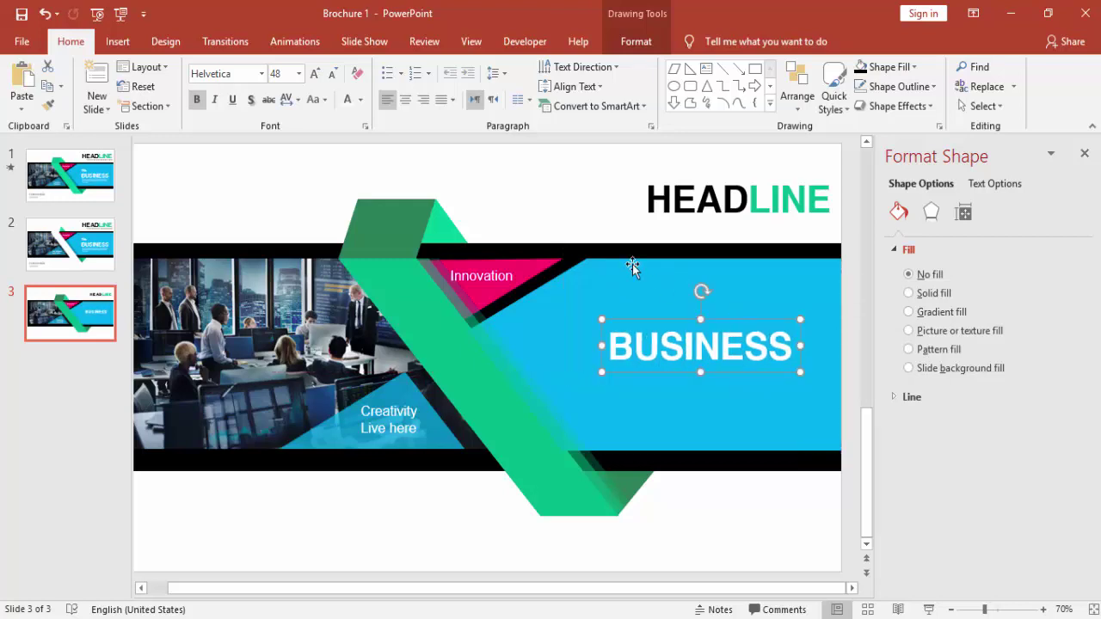
left_click(541, 199)
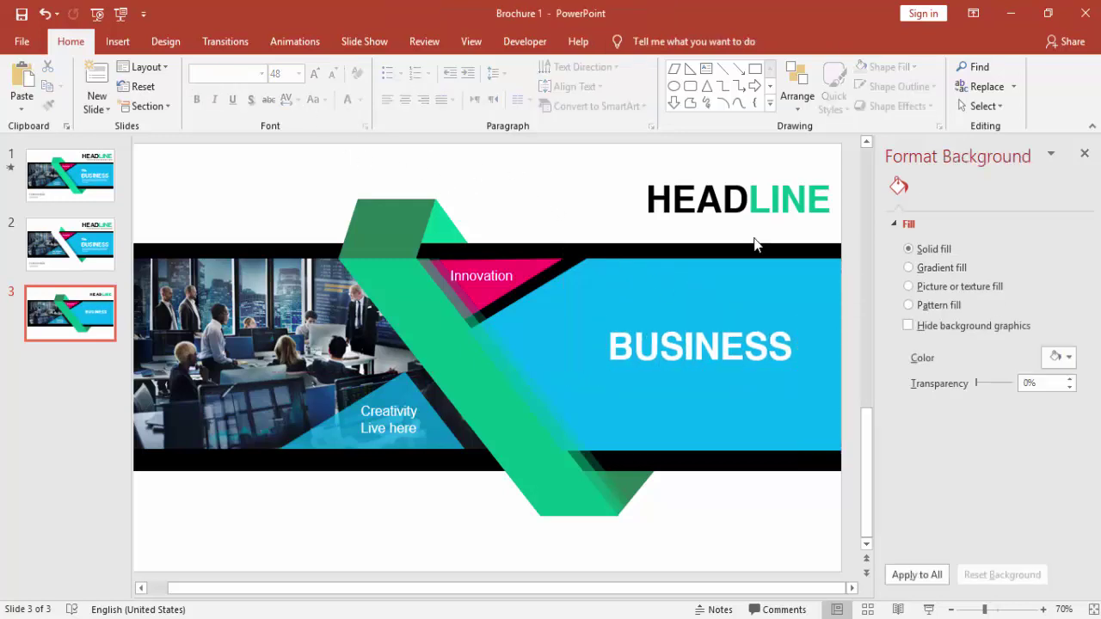
left_click(723, 350)
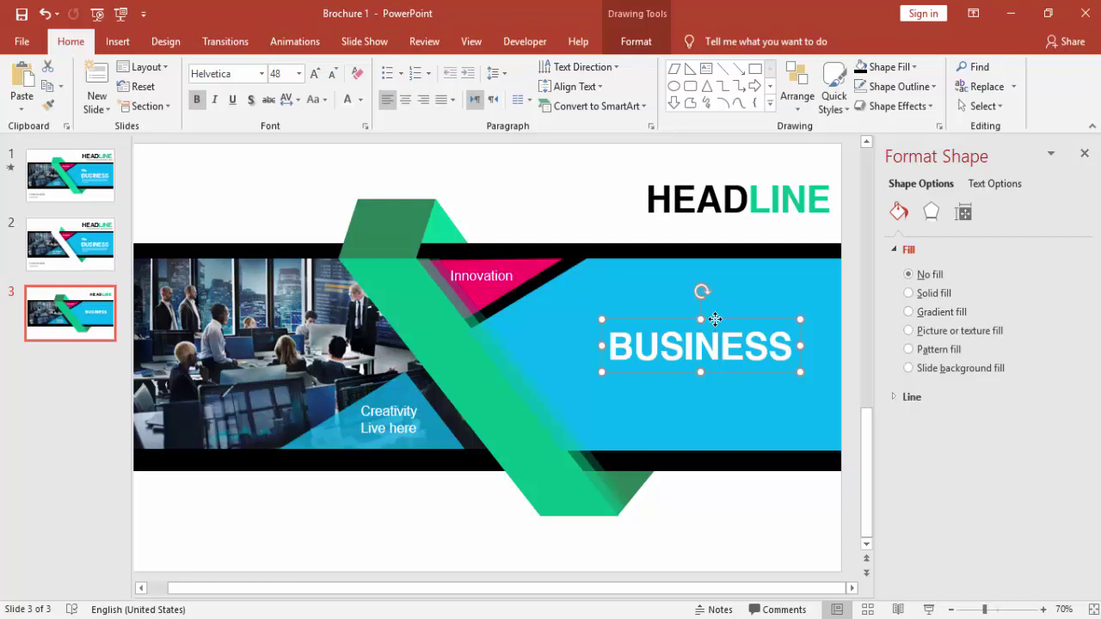
key("ctrl+d")
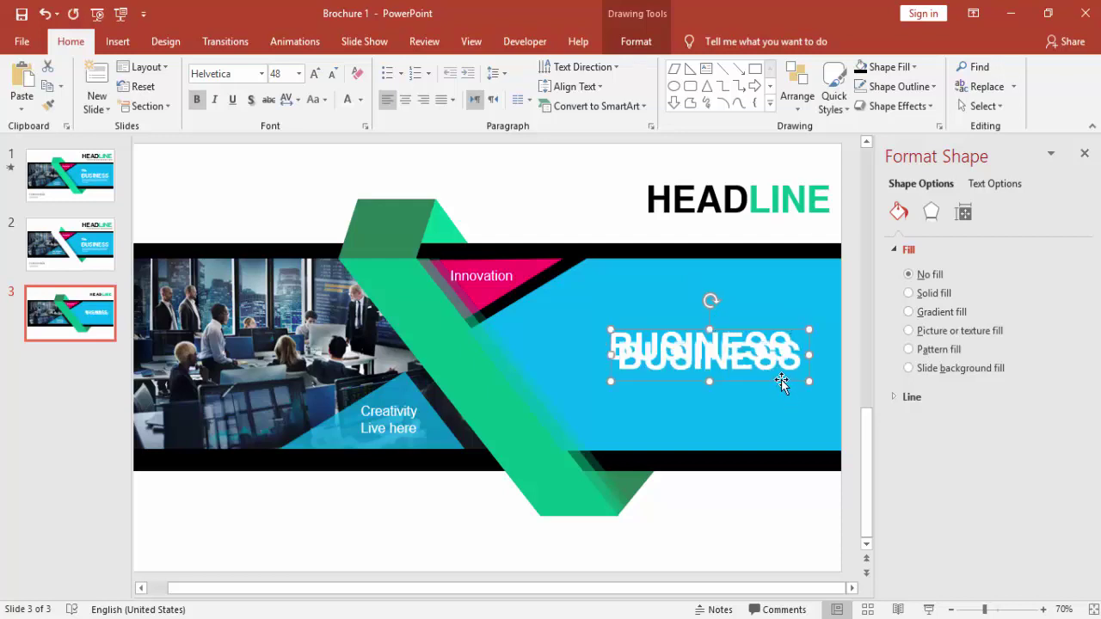
Move the BUSINESS copy above the original, shrink it to 14 pt and retype it as 'TITLE'
left_click_drag(782, 381, 748, 327)
left_click(334, 75)
left_click(335, 75)
left_click(335, 75)
left_click(334, 75)
left_click(334, 75)
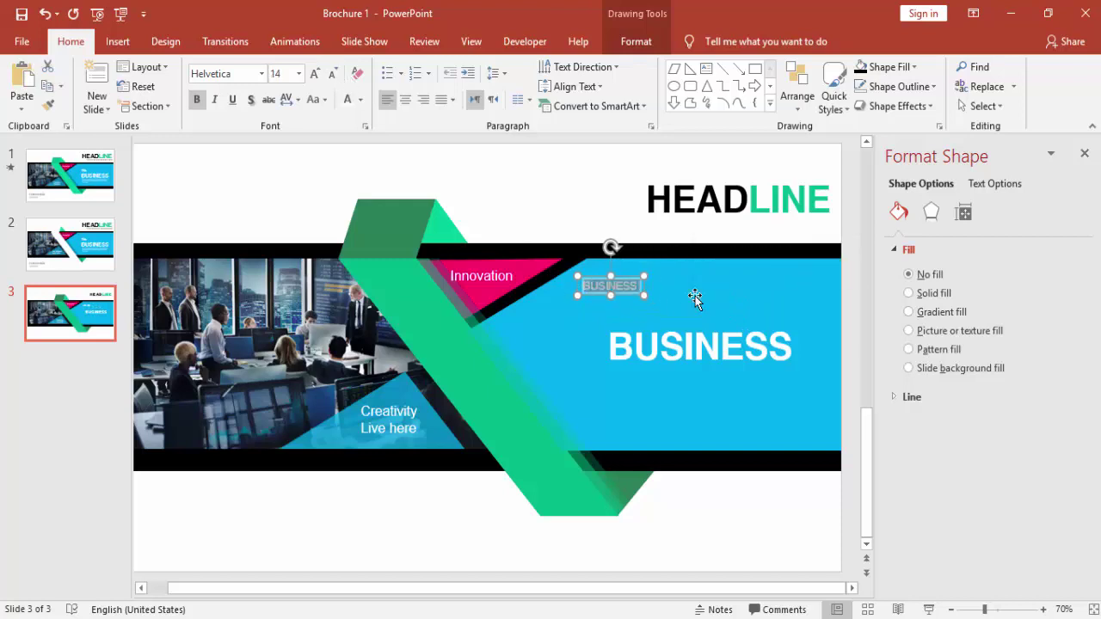
type("TITLE")
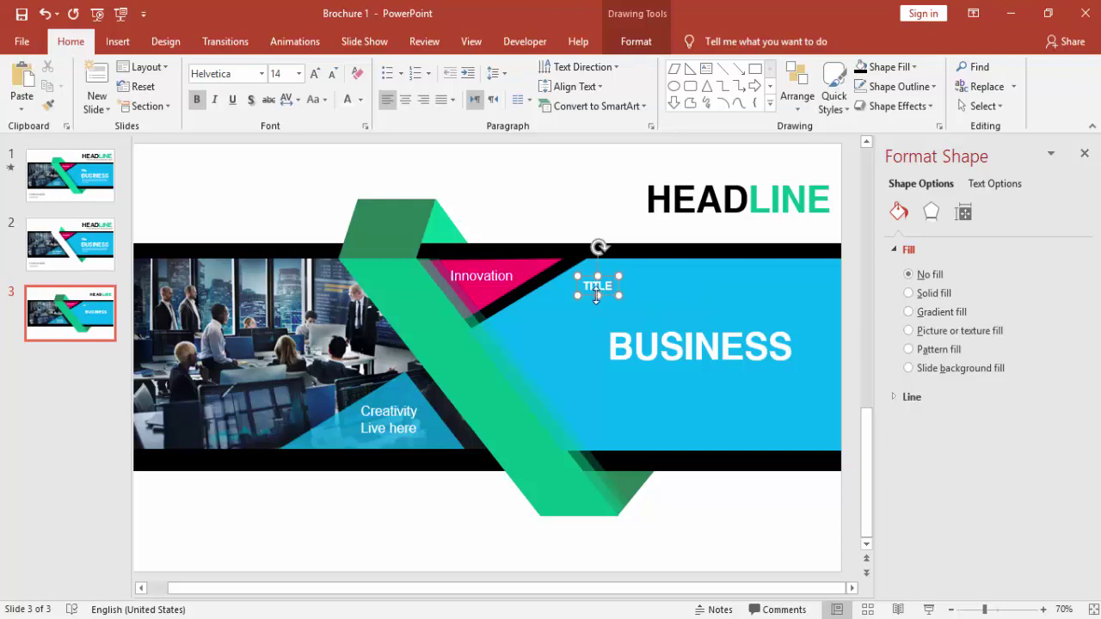
Position the TITLE label just above the BUSINESS heading, undoing an accidental shape move
left_click_drag(610, 273, 649, 311)
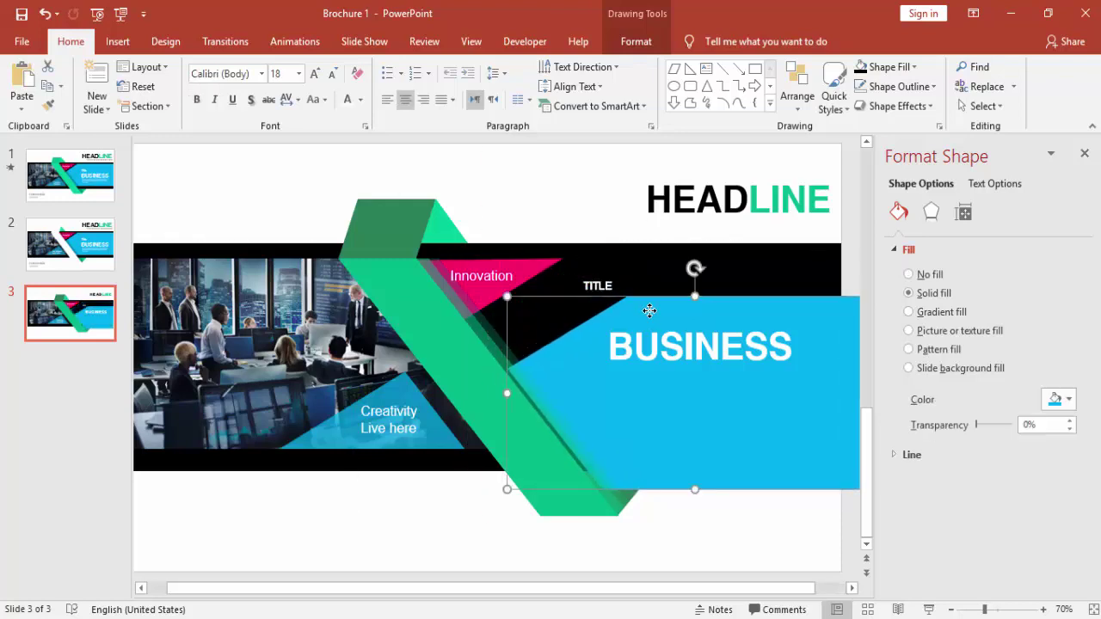
key("ctrl+z")
left_click(612, 286)
left_click_drag(608, 281, 634, 314)
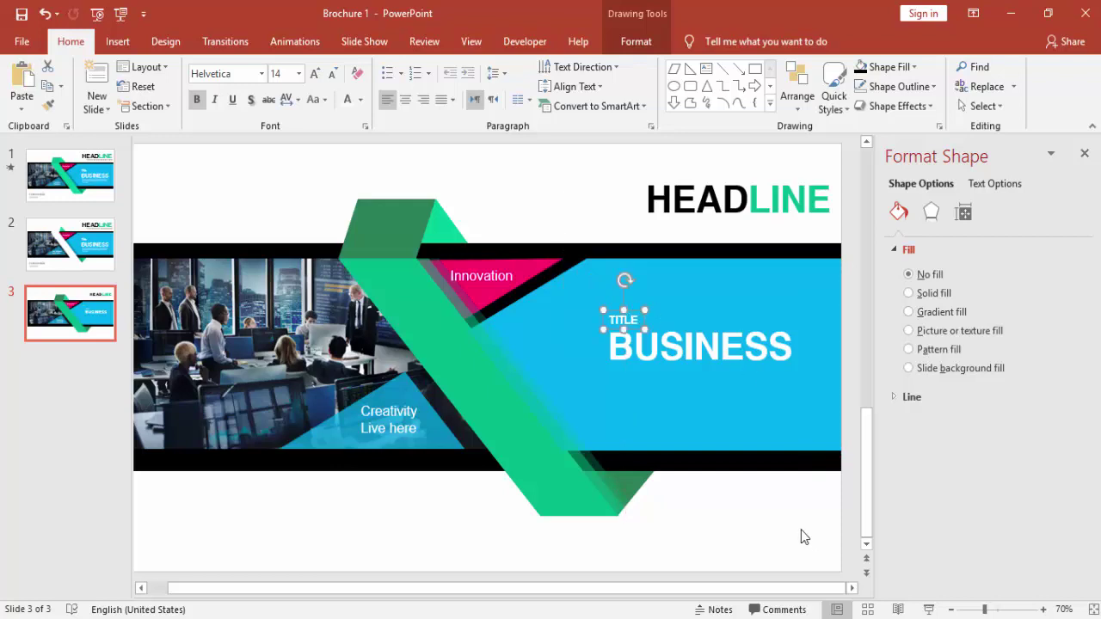
Close the Format Background pane and select the thin line above the Innovation banner
left_click(776, 529)
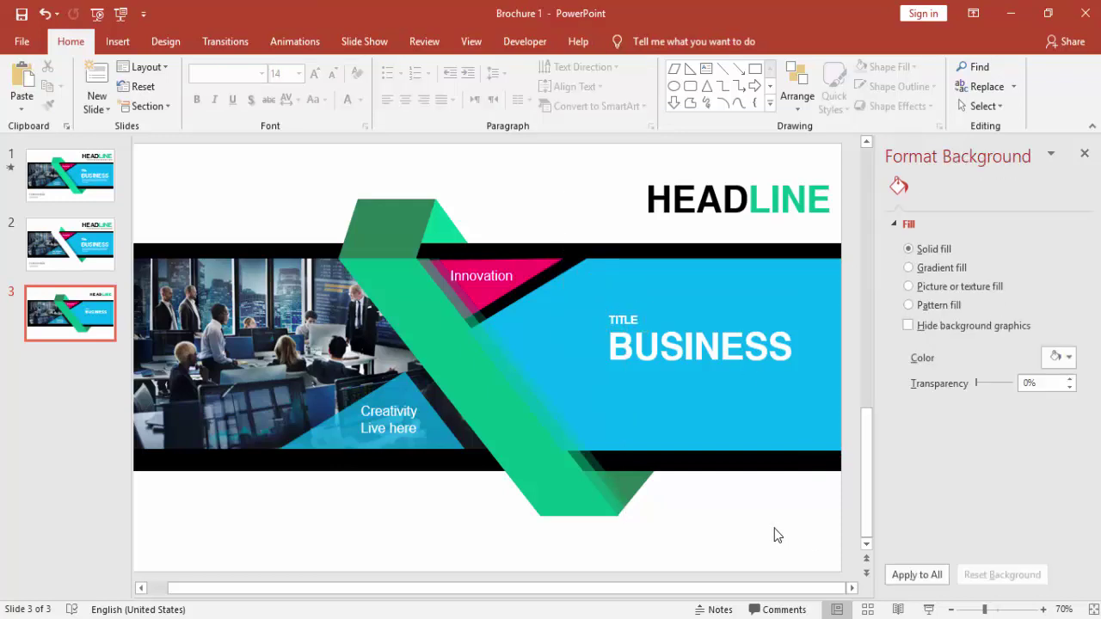
left_click(1084, 155)
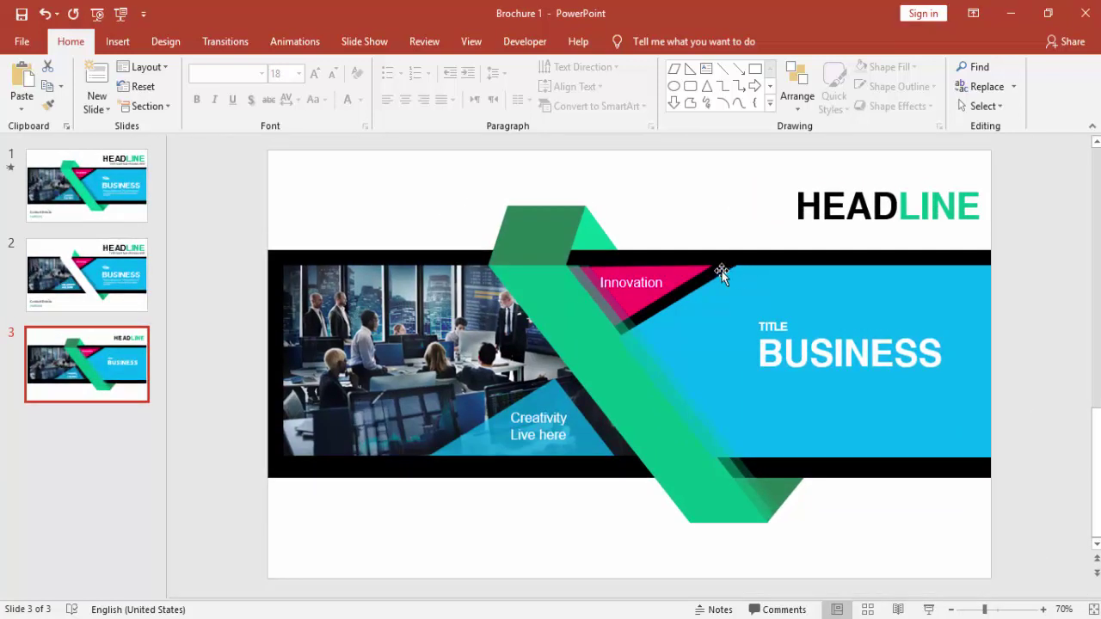
left_click(713, 268)
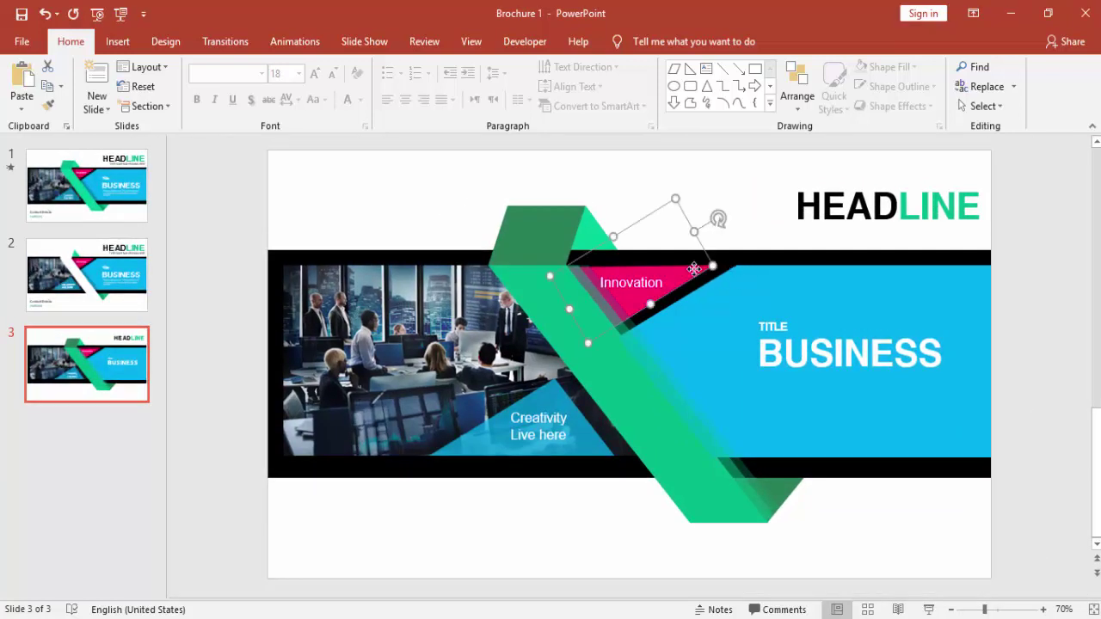
Apply the Complementary Color emphasis effect to the thin line shape, with the Animation Pane shown
left_click(320, 43)
left_click(605, 69)
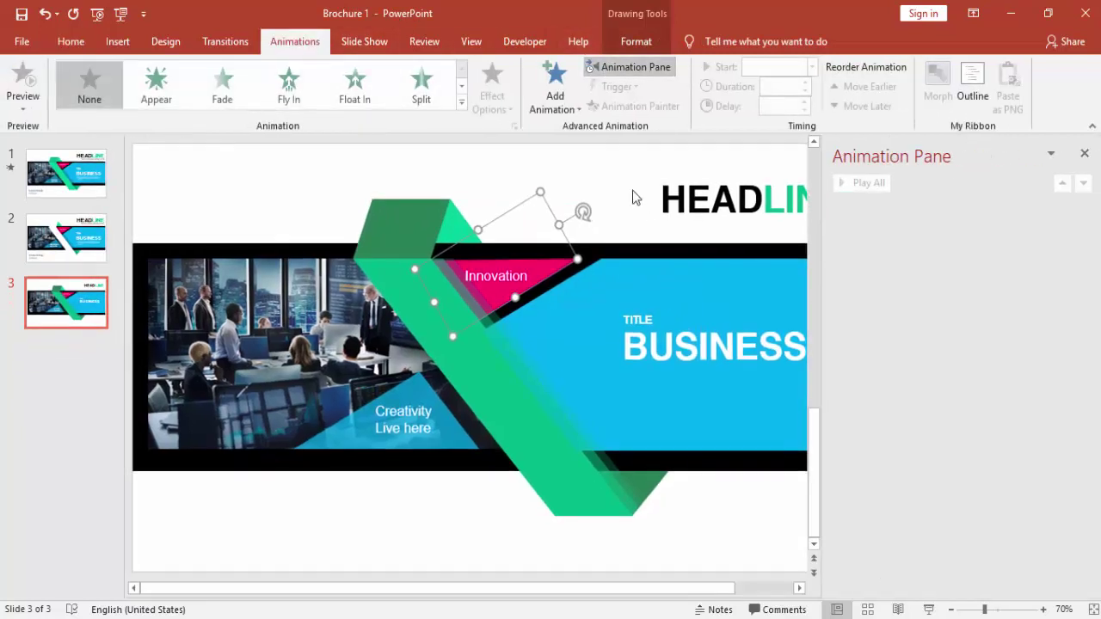
left_click(462, 103)
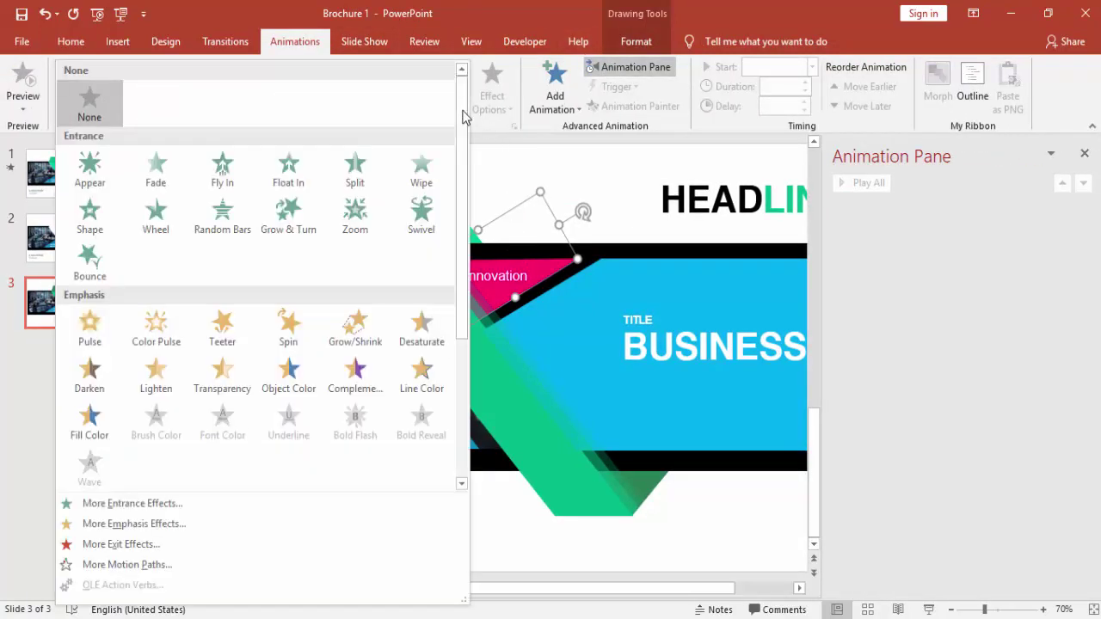
left_click(164, 527)
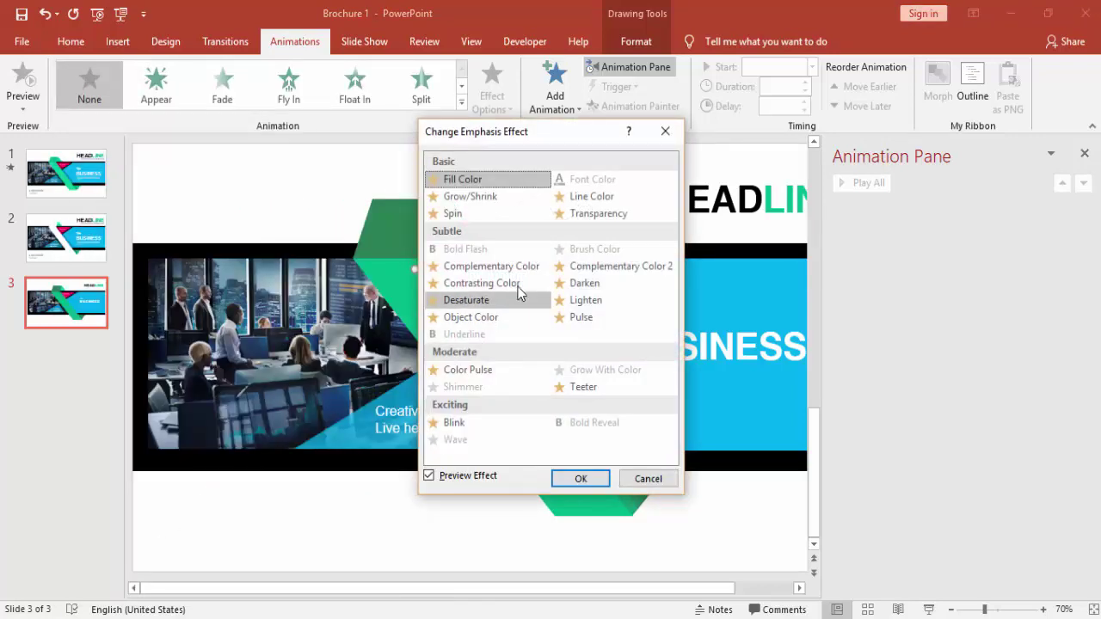
left_click(504, 270)
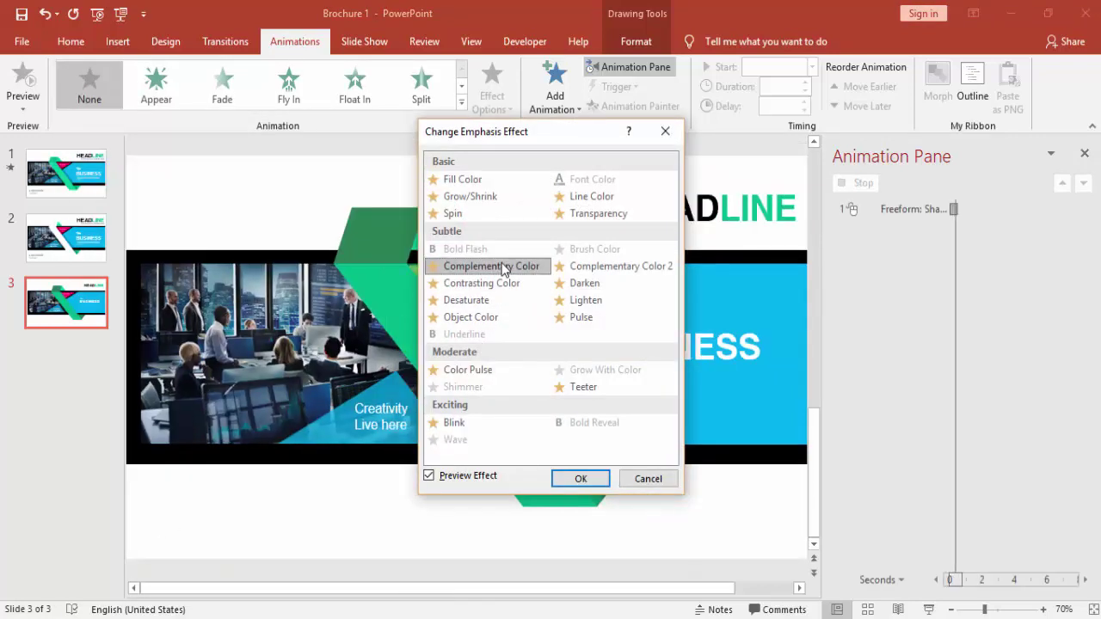
left_click(592, 479)
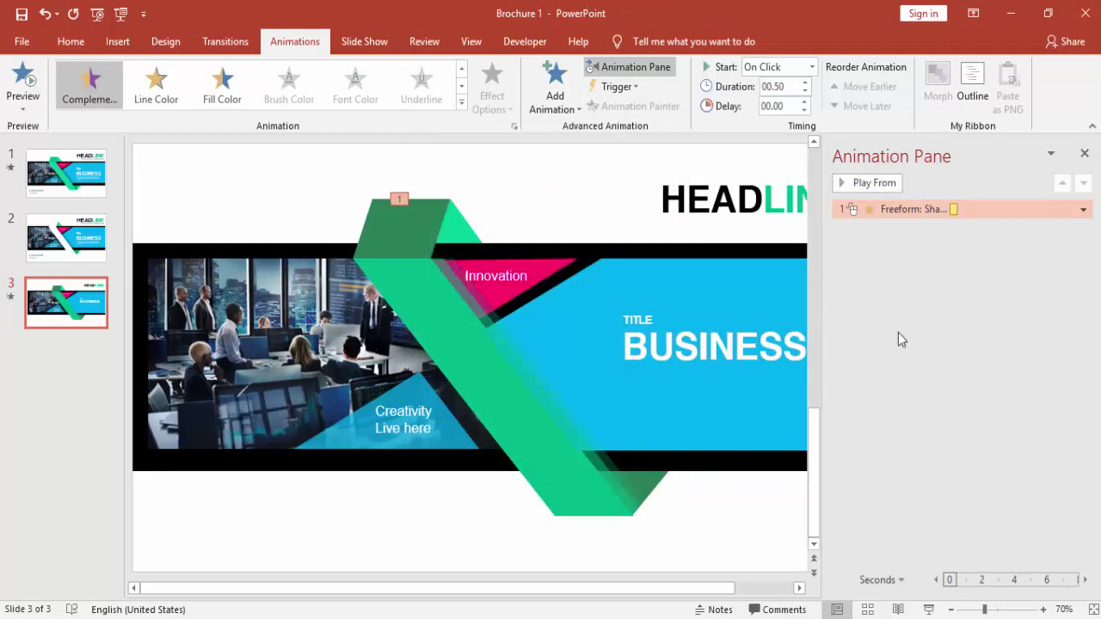
Set the line's animation to 3 seconds (Slow), repeating until the end of the slide
double_click(877, 209)
left_click(648, 303)
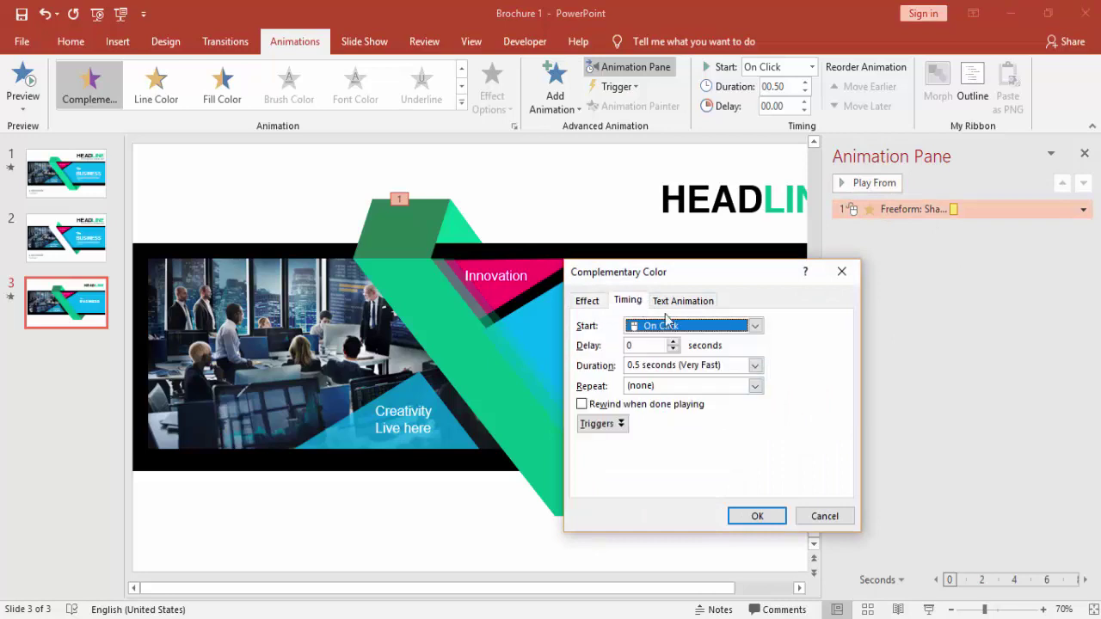
left_click(754, 365)
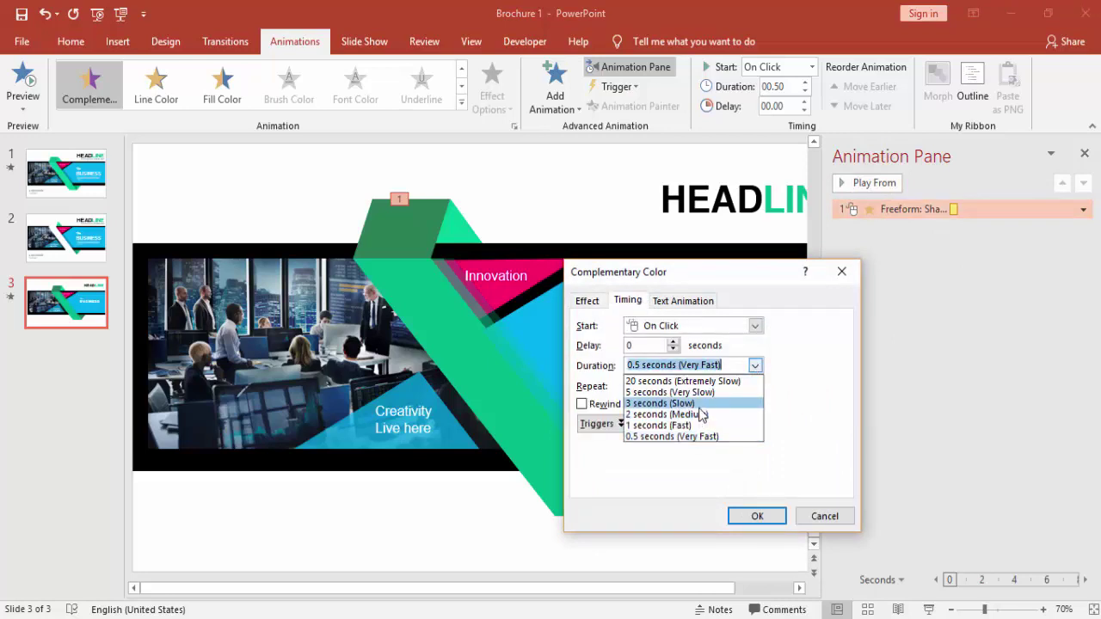
left_click(728, 402)
left_click(756, 386)
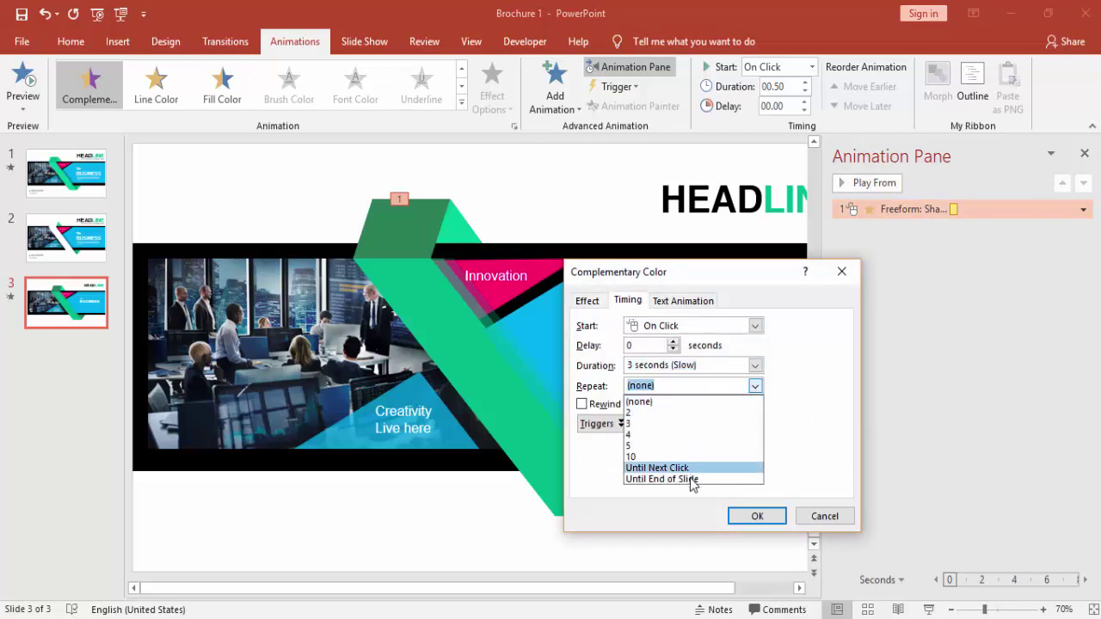
left_click(692, 481)
left_click(755, 516)
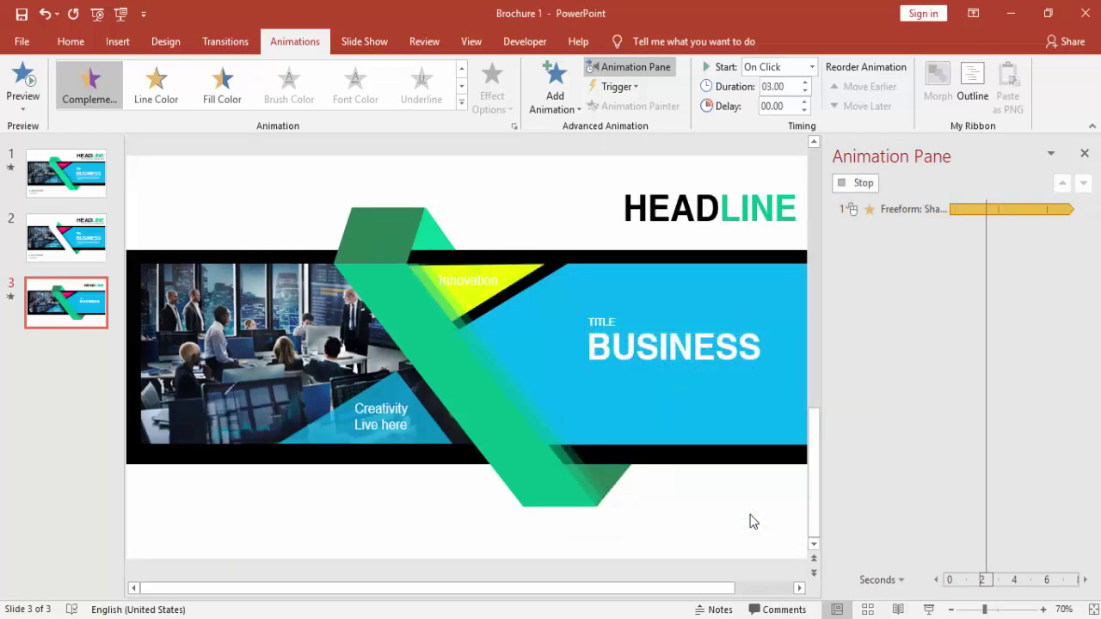
left_click(365, 424)
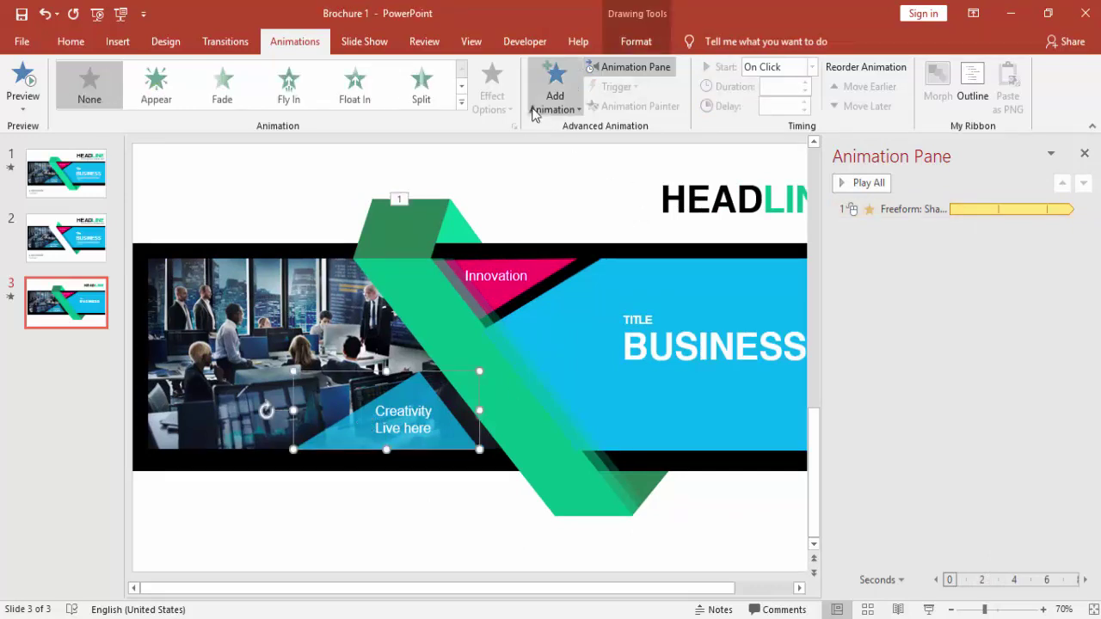
Add a Color Pulse emphasis to the Creativity shape with a pink pulse colour
left_click(462, 102)
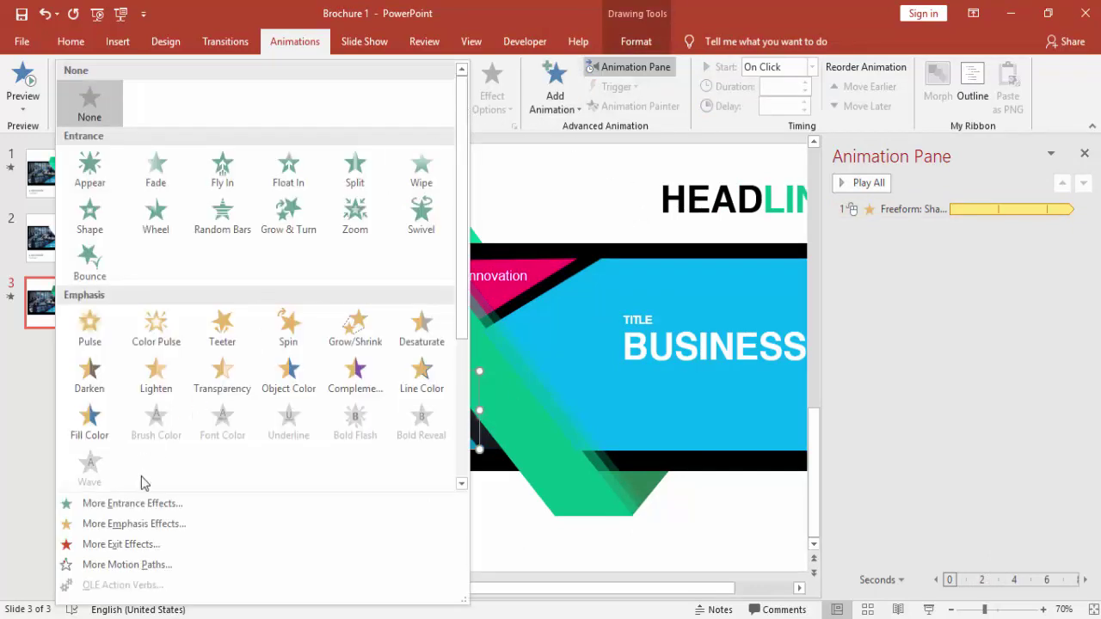
left_click(146, 527)
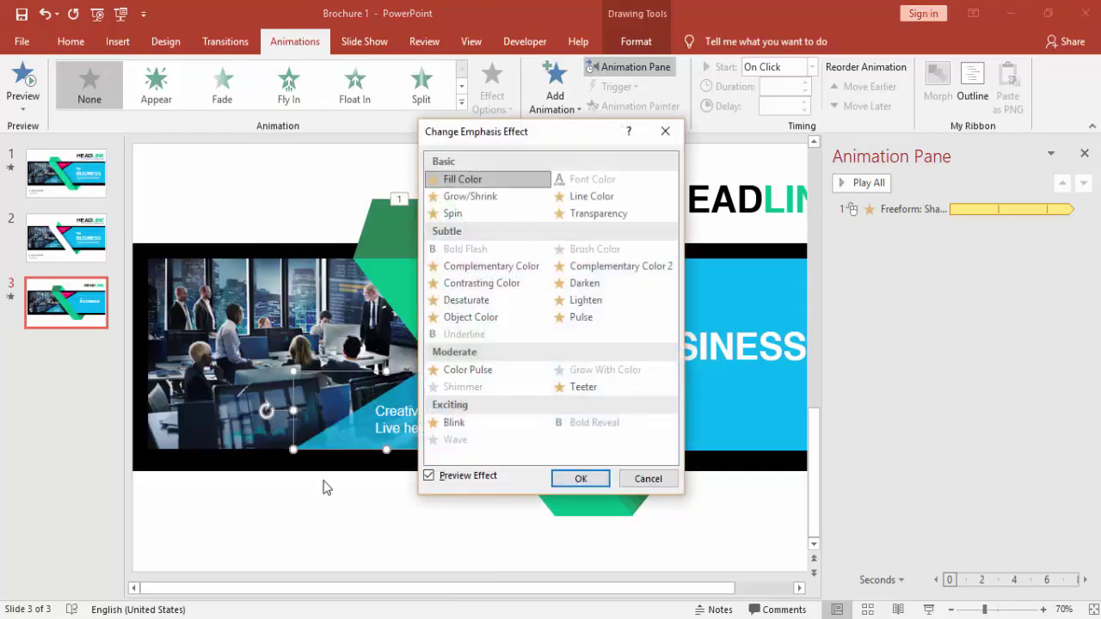
left_click(466, 372)
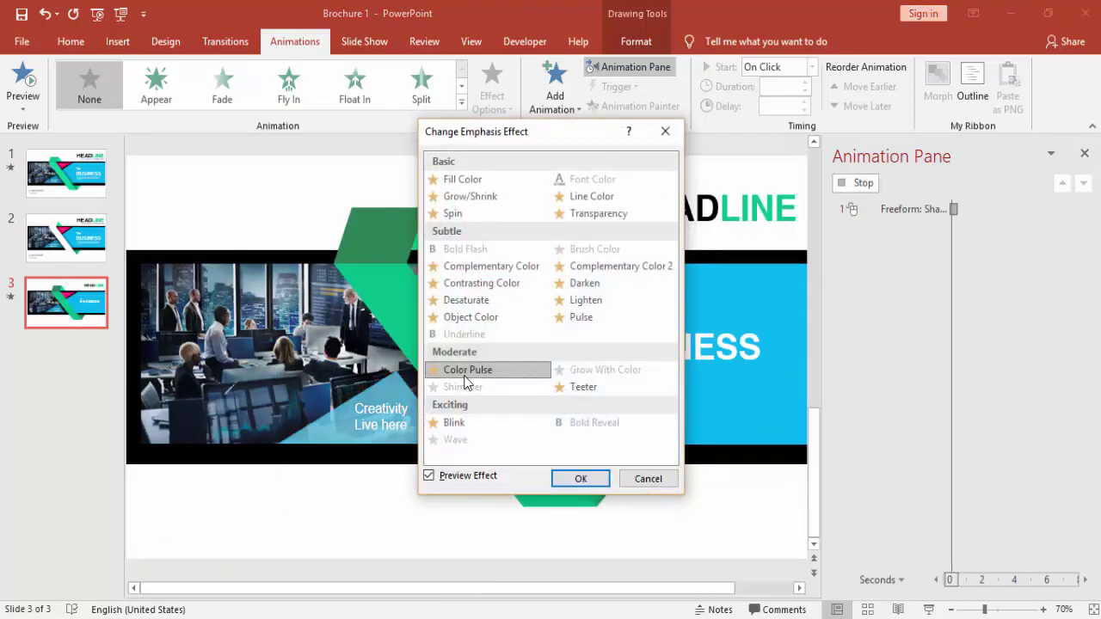
left_click(564, 479)
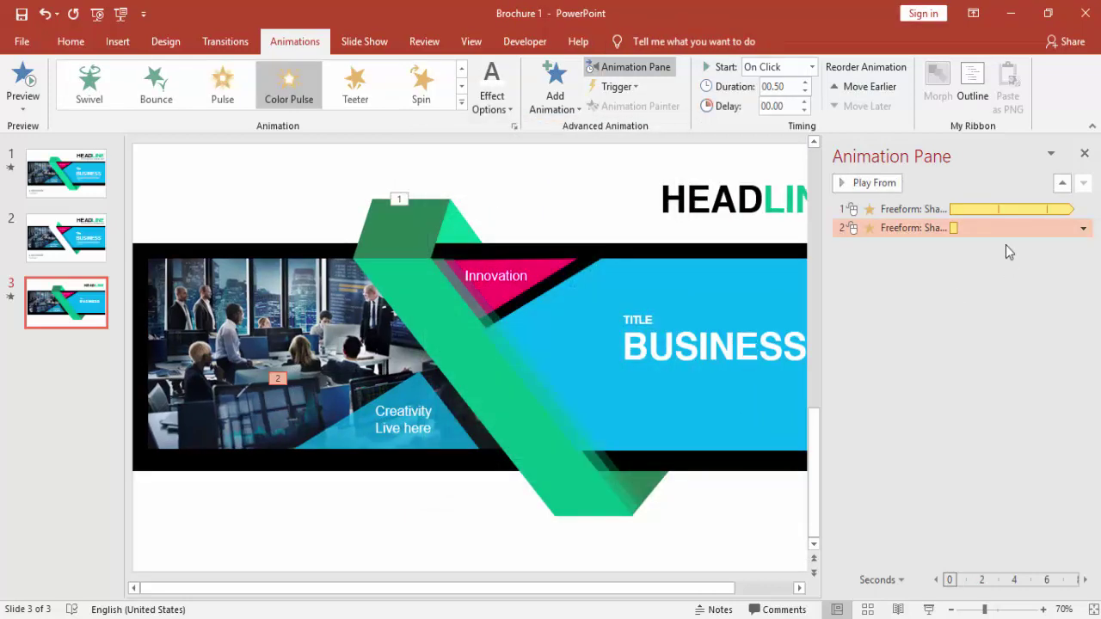
double_click(889, 228)
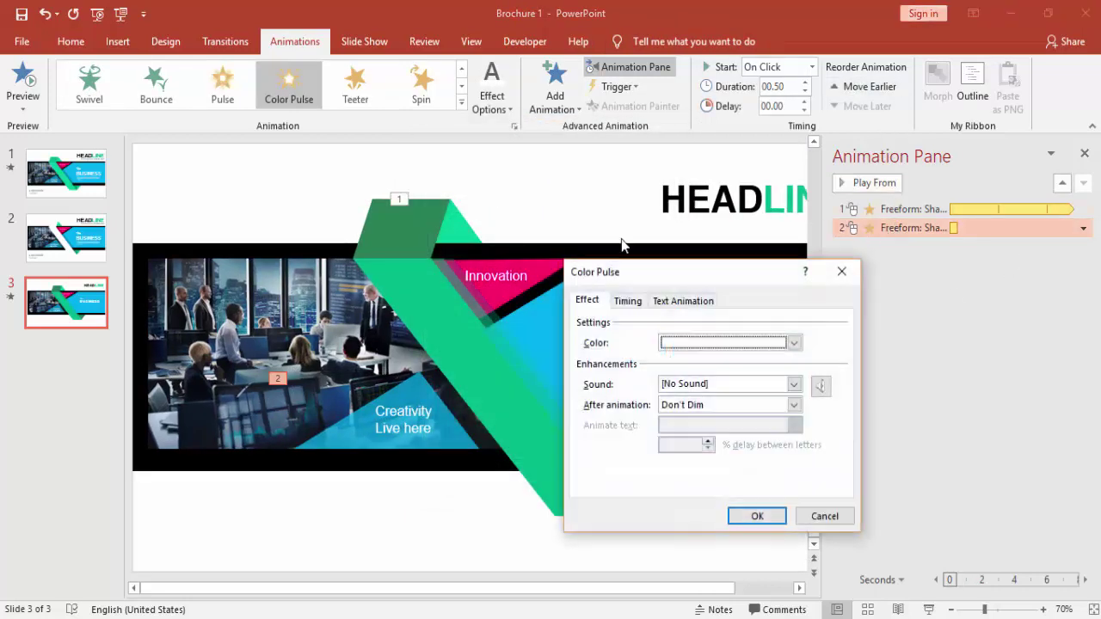
left_click(711, 344)
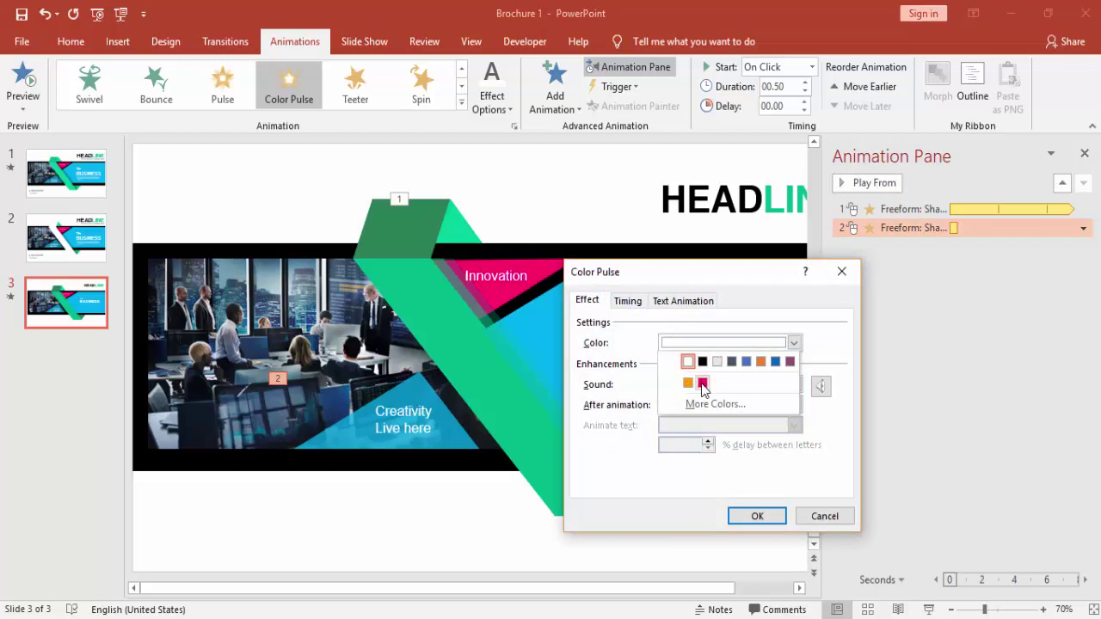
left_click(703, 383)
Set the pulse to start With Previous and last 3 seconds (Slow)
left_click(636, 303)
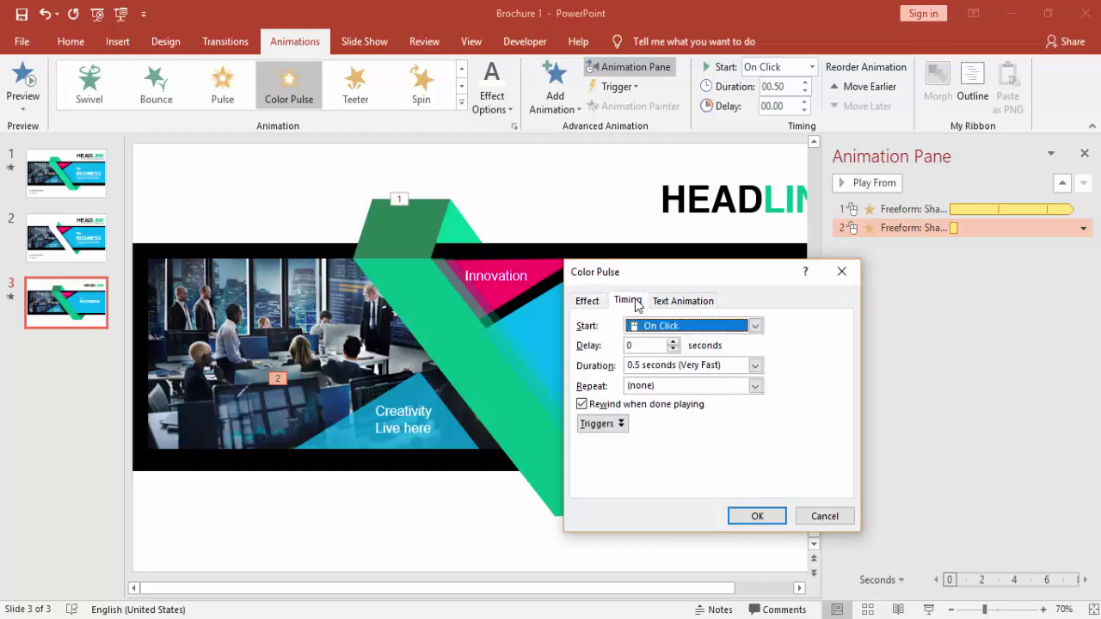
left_click(755, 326)
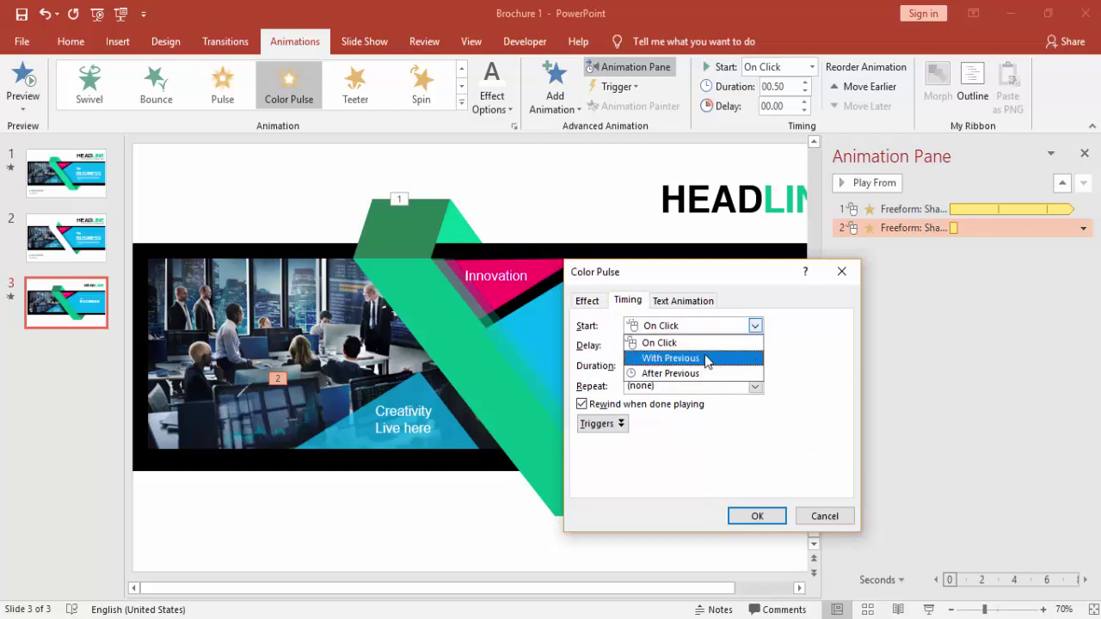
left_click(705, 358)
left_click(754, 365)
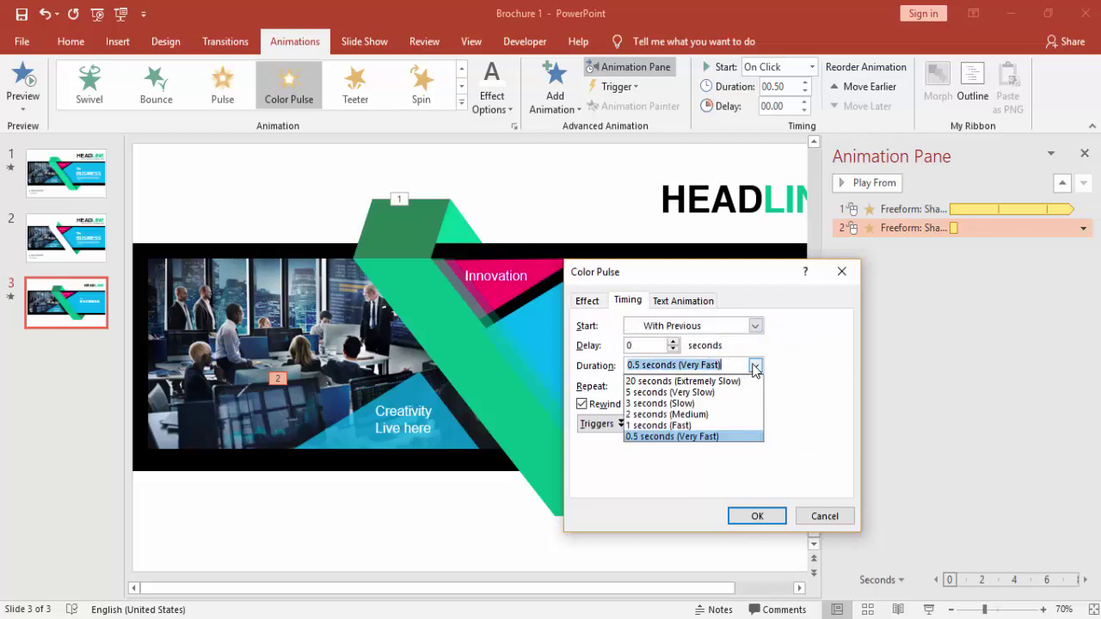
left_click(705, 402)
left_click(755, 386)
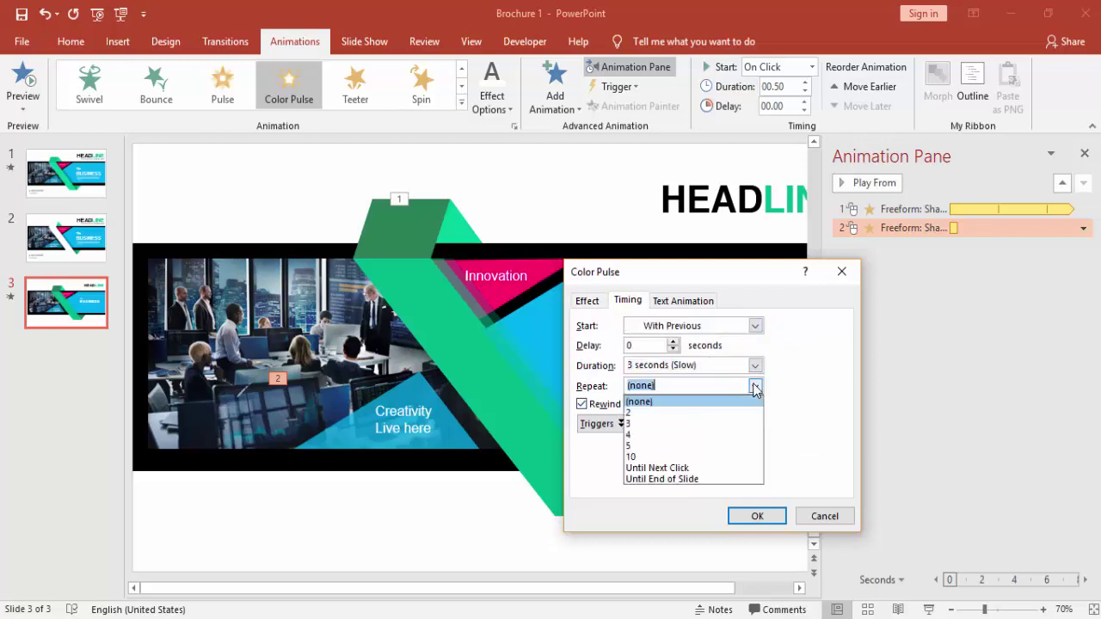